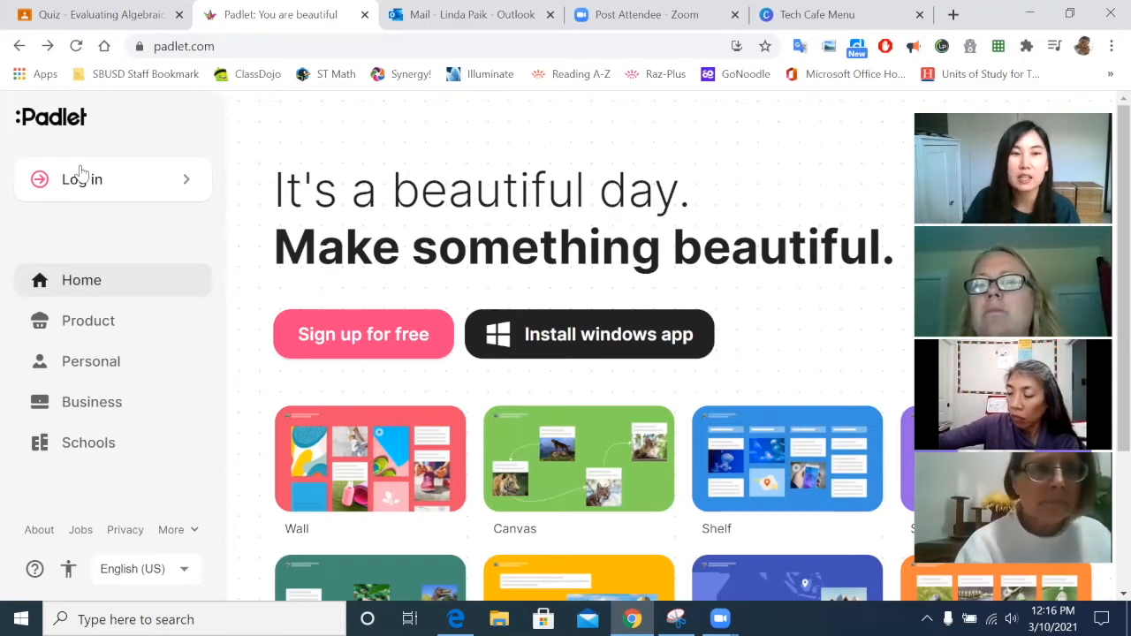
left_click(132, 194)
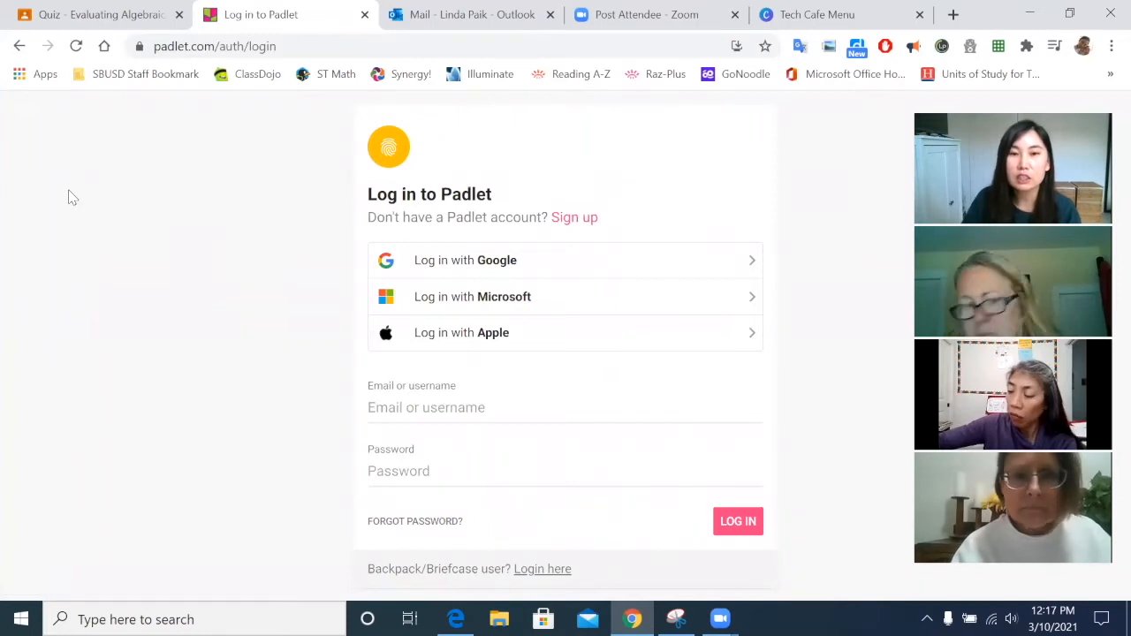
left_click(533, 268)
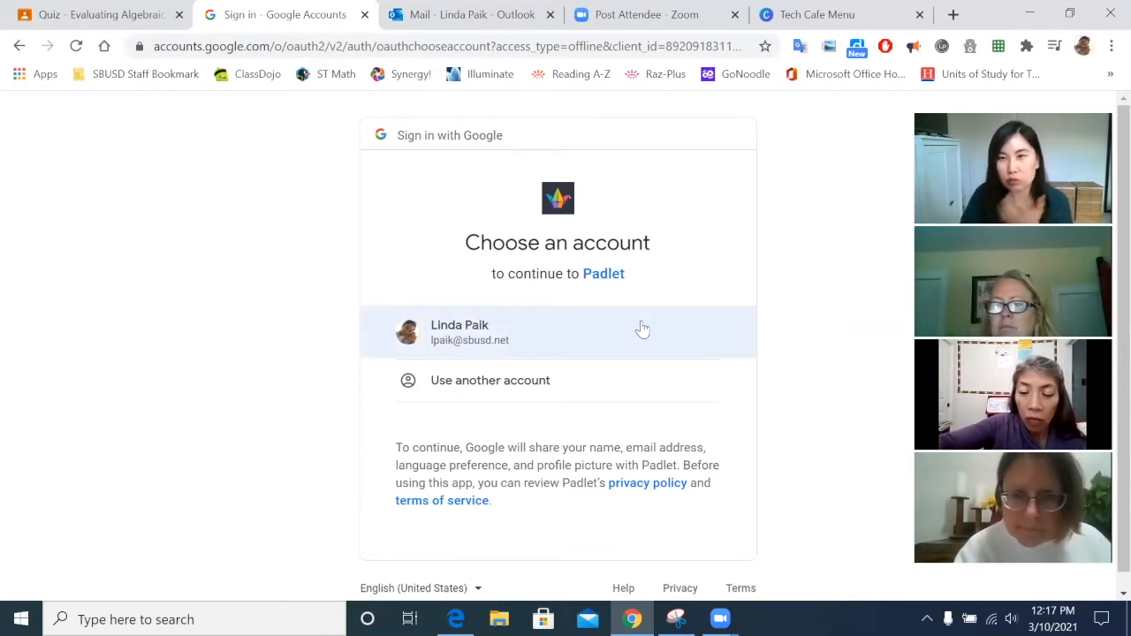
Step: Choose the school Google account to reach the Padlet dashboard
left_click(566, 343)
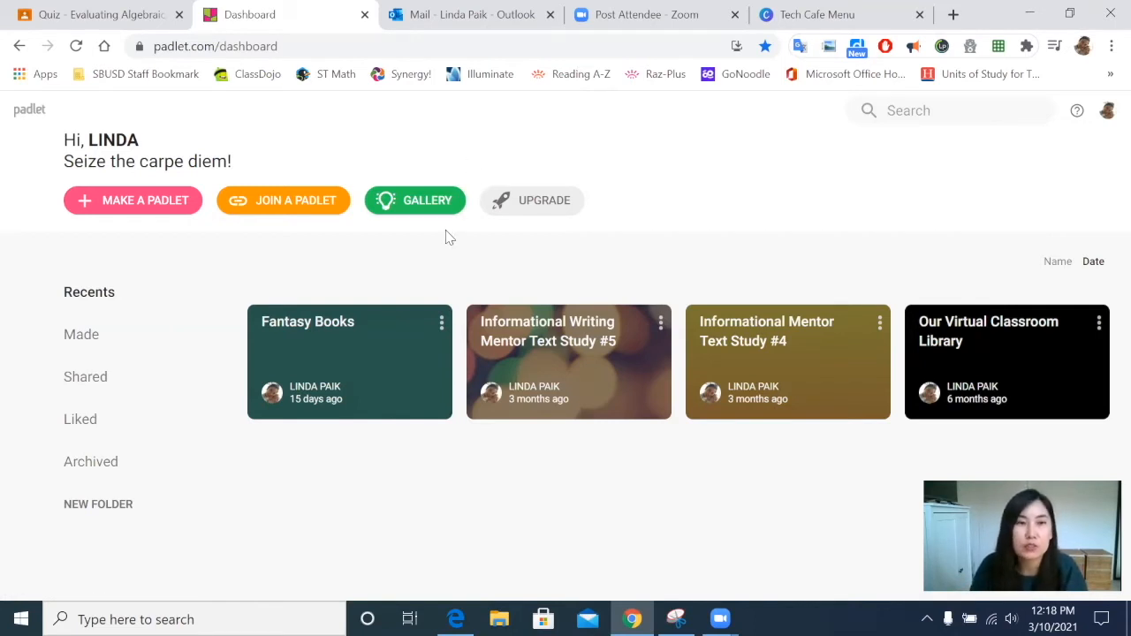
Step: Browse the blank templates and make a new padlet with the Wall layout
left_click(141, 209)
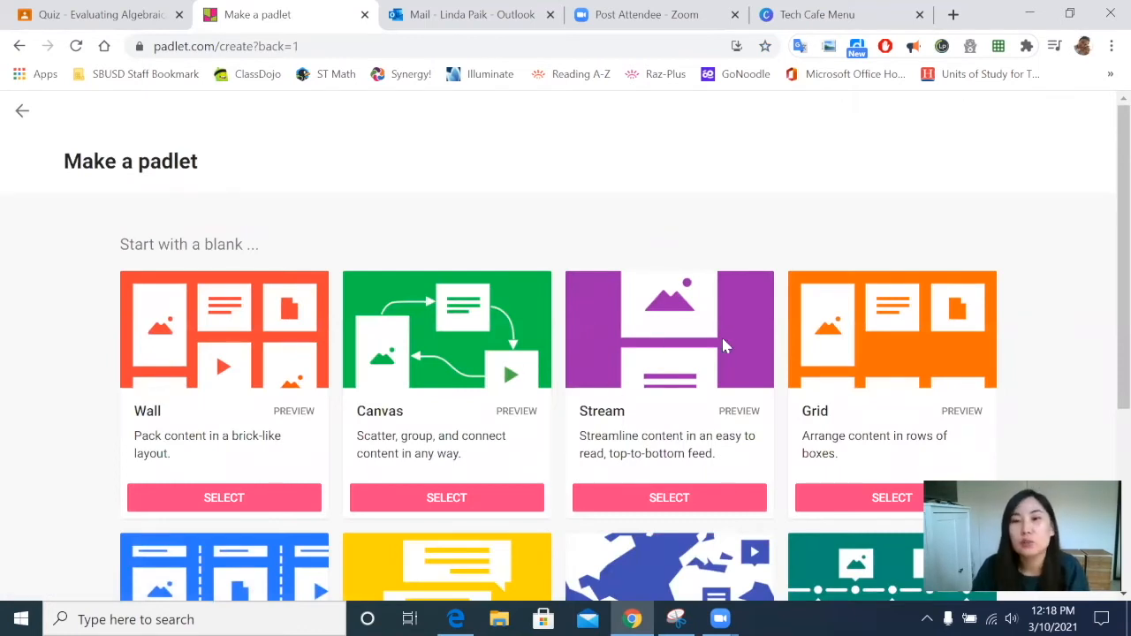
scroll(725, 350, "down", 3)
scroll(725, 352, "up", 2)
scroll(146, 283, "down", 1)
scroll(146, 283, "up", 1)
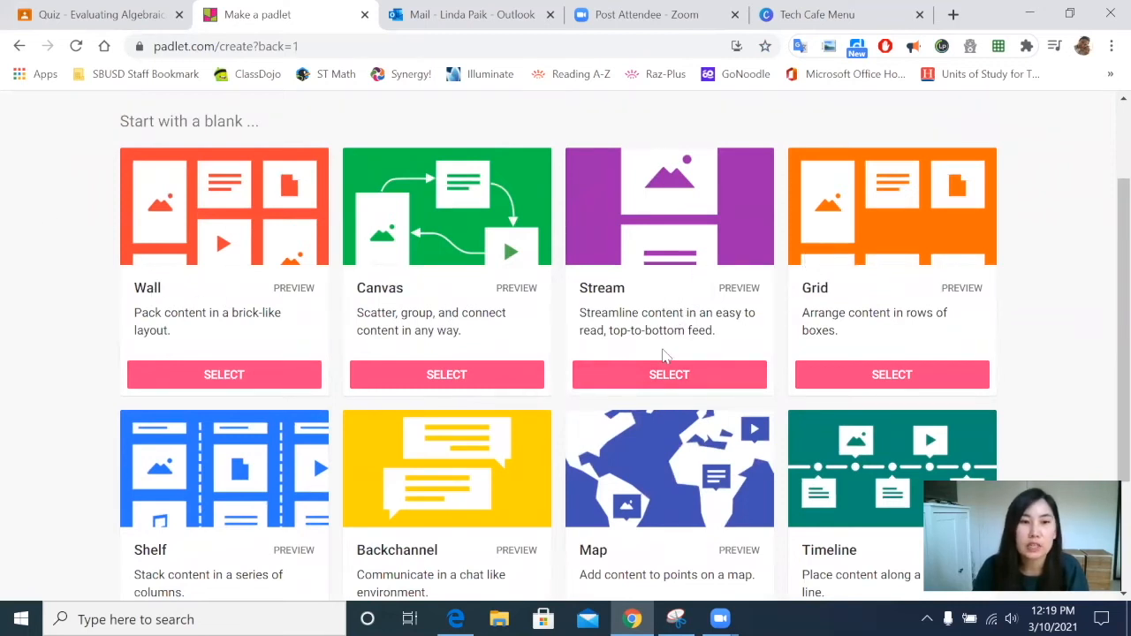
scroll(265, 521, "down", 1)
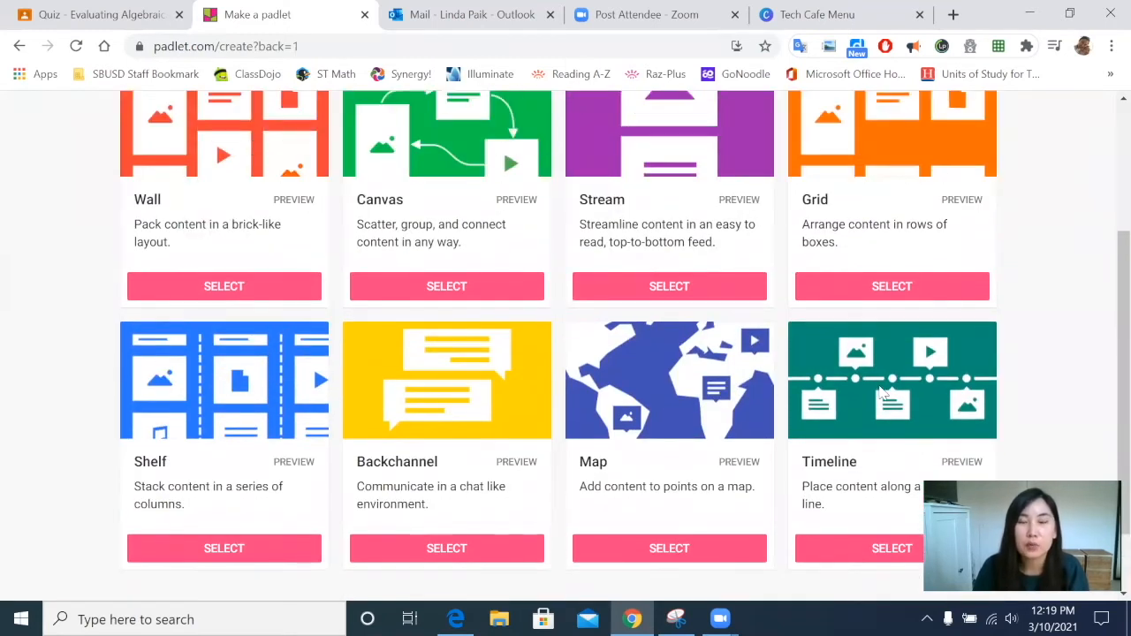
scroll(881, 392, "up", 1)
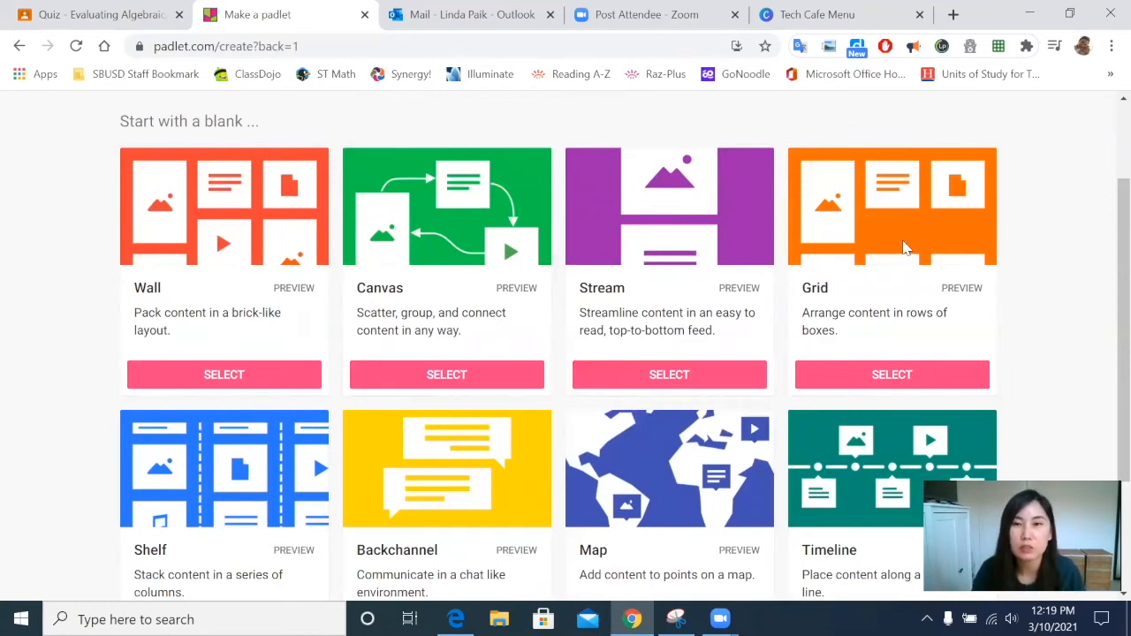
scroll(904, 247, "down", 1)
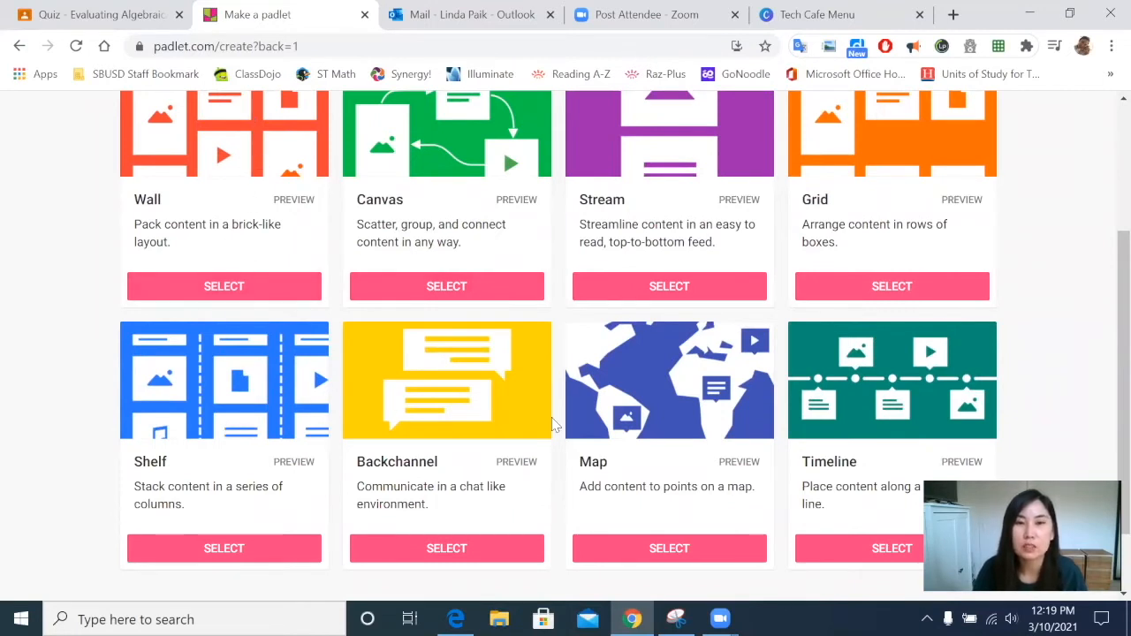
scroll(555, 425, "up", 1)
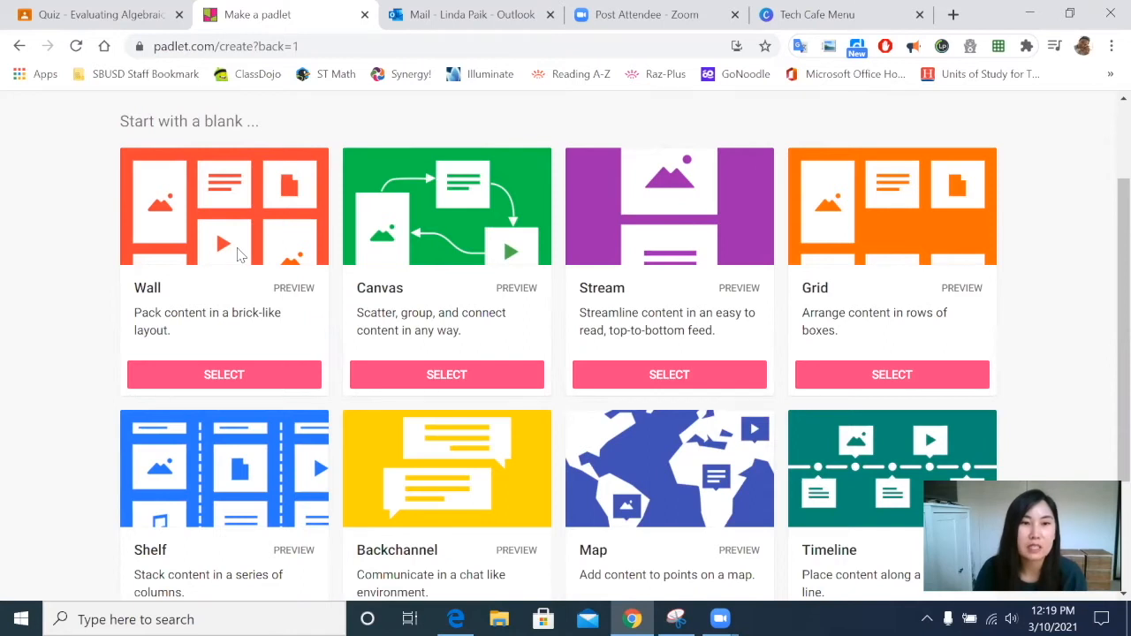
scroll(238, 254, "down", 1)
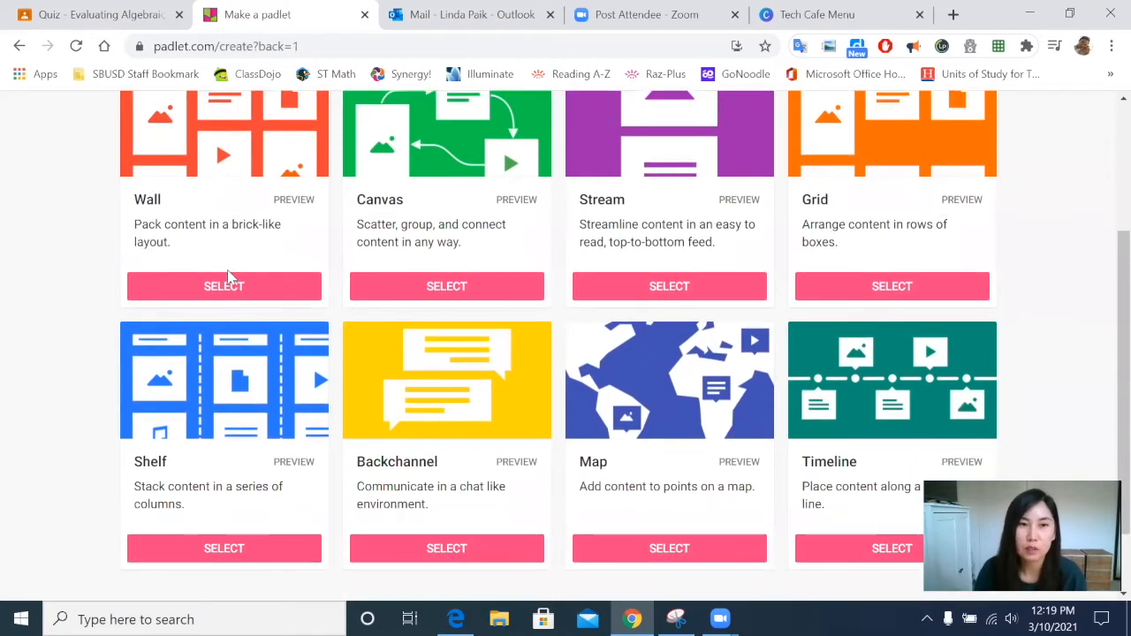
left_click(228, 281)
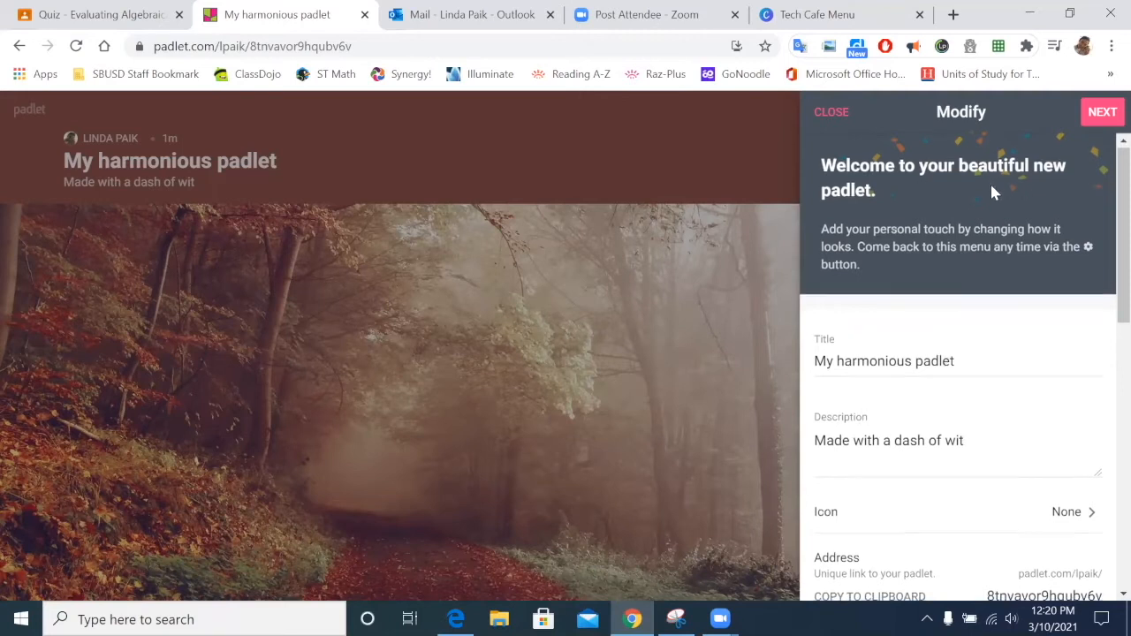
Step: Replace the default title with 'Tech Cafe Padlet'
scroll(990, 182, "down", 1)
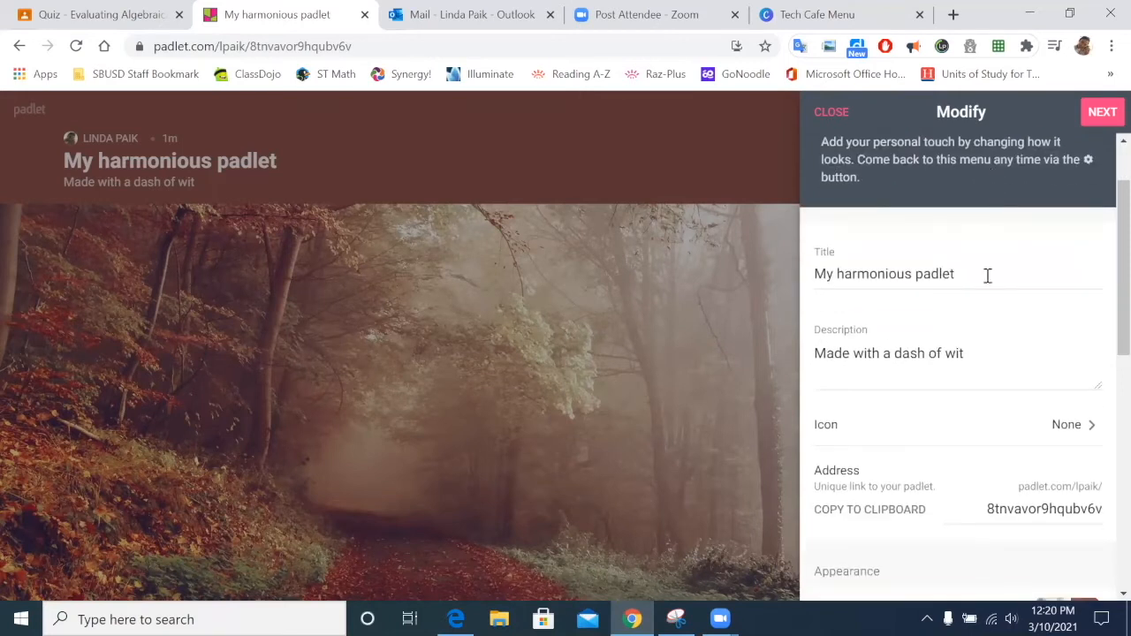
left_click(886, 276)
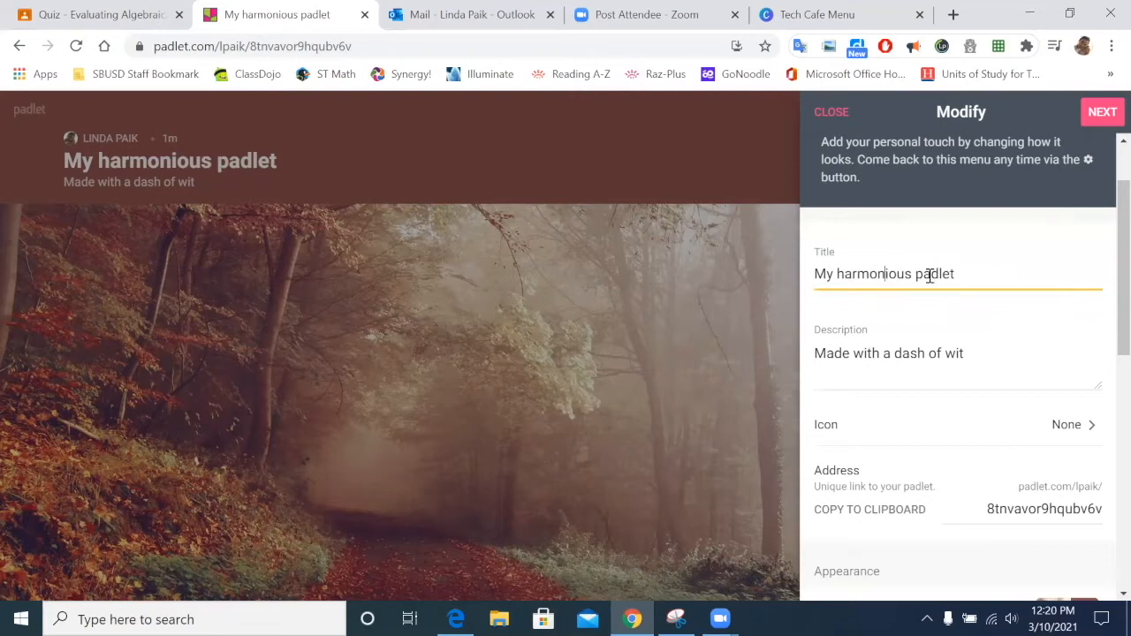
left_click_drag(964, 273, 813, 271)
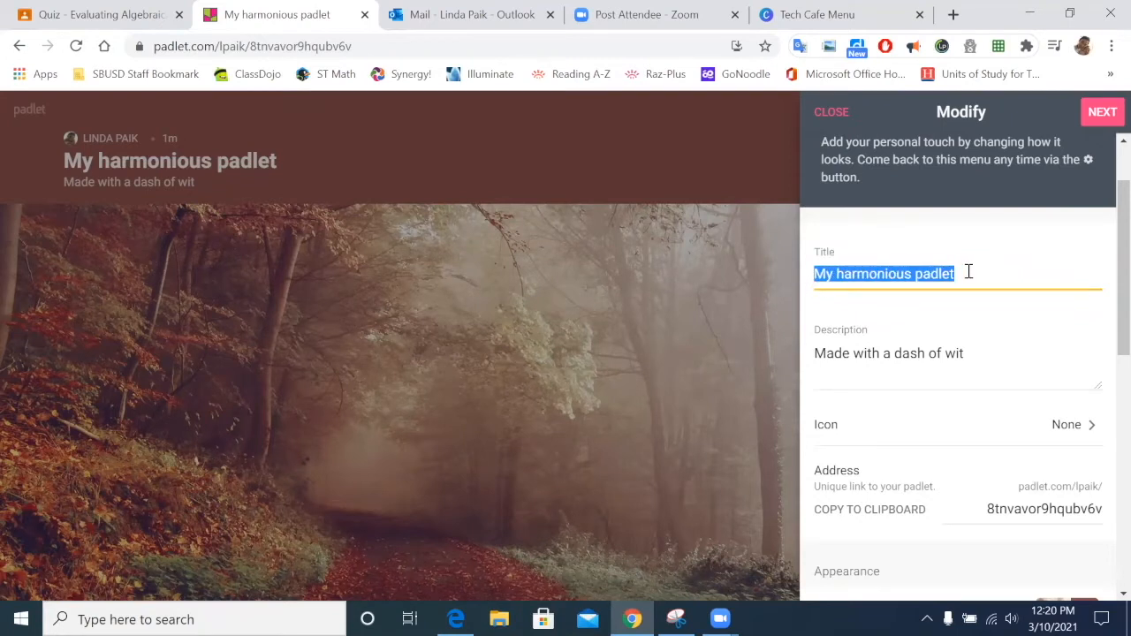
type("Teach")
key("BackSpace")
key("BackSpace")
key("BackSpace")
type("ch")
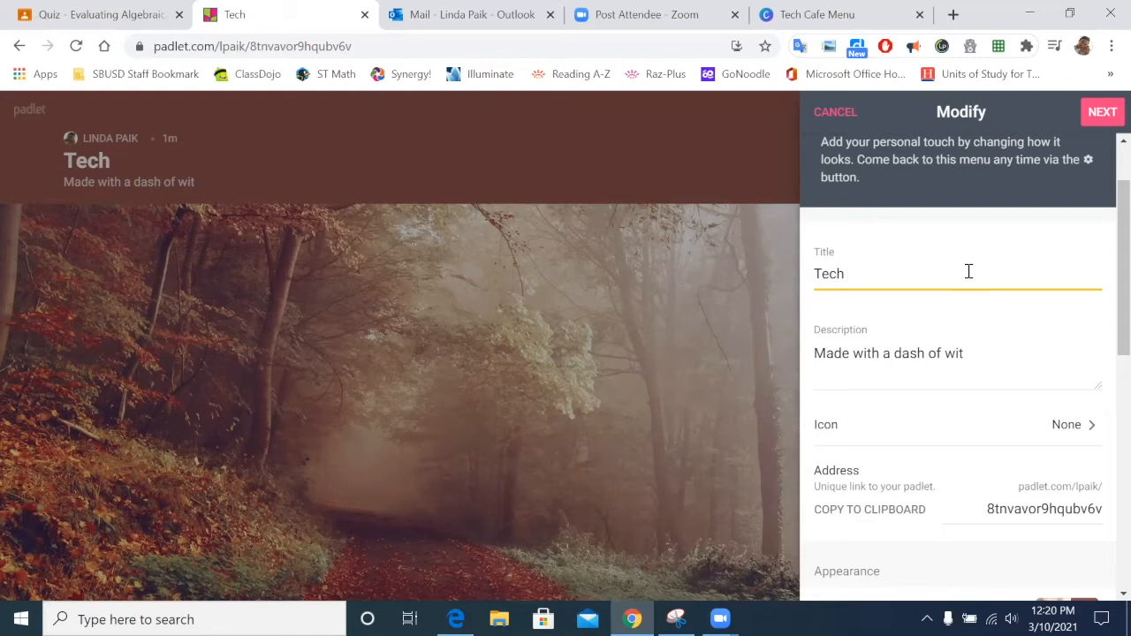
type("Cafe Padlet")
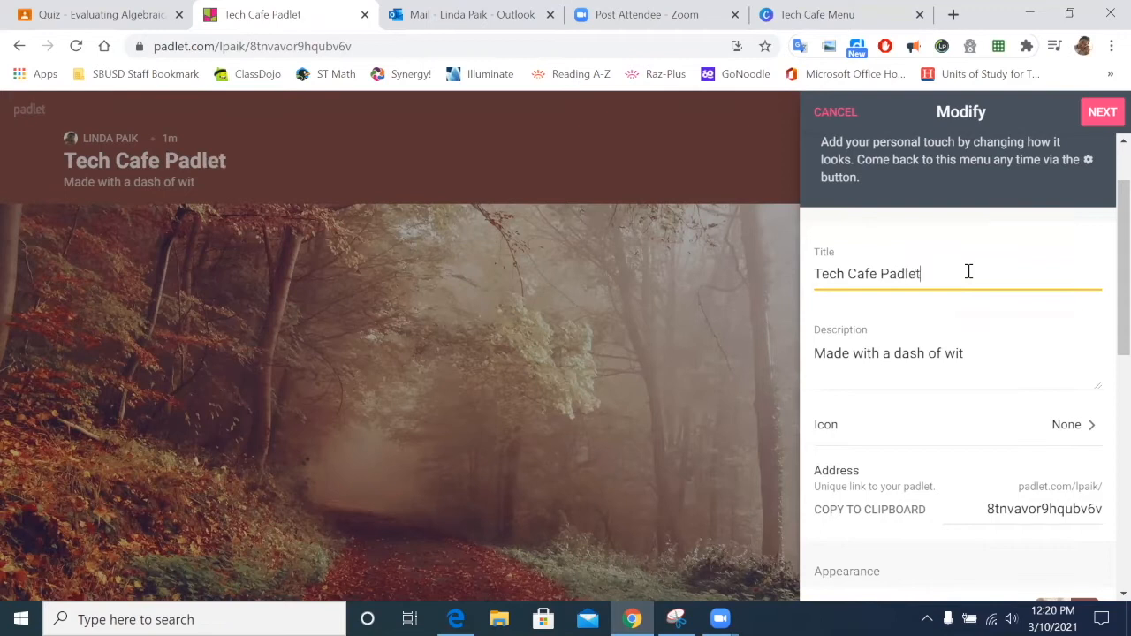
Step: Replace the description with 'Please post one time.'
left_click(938, 356)
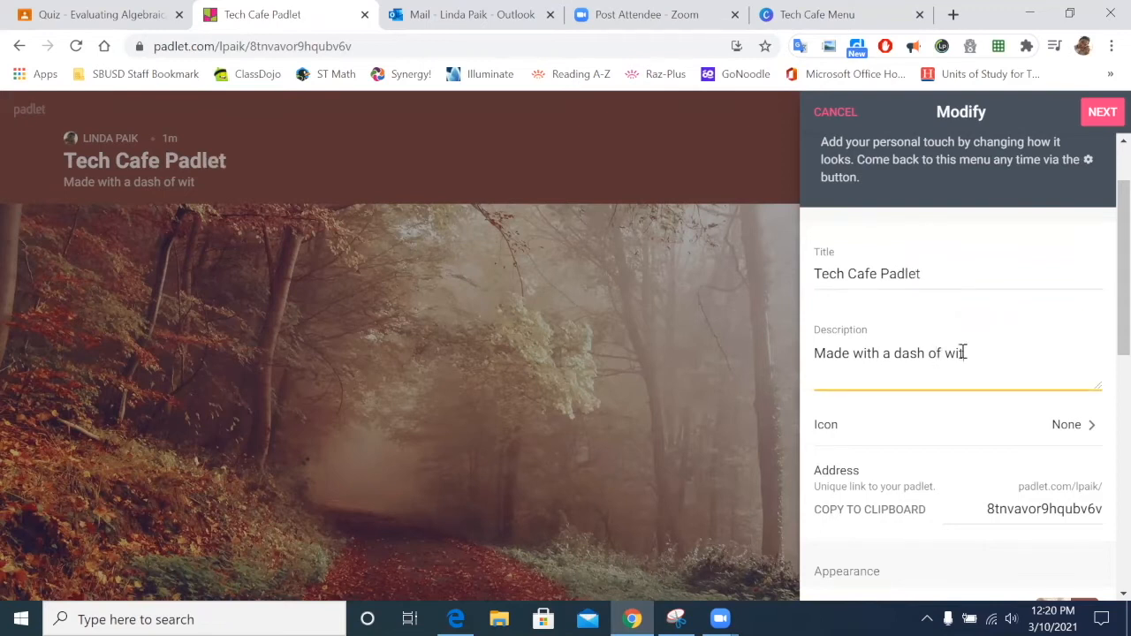
left_click_drag(962, 353, 804, 359)
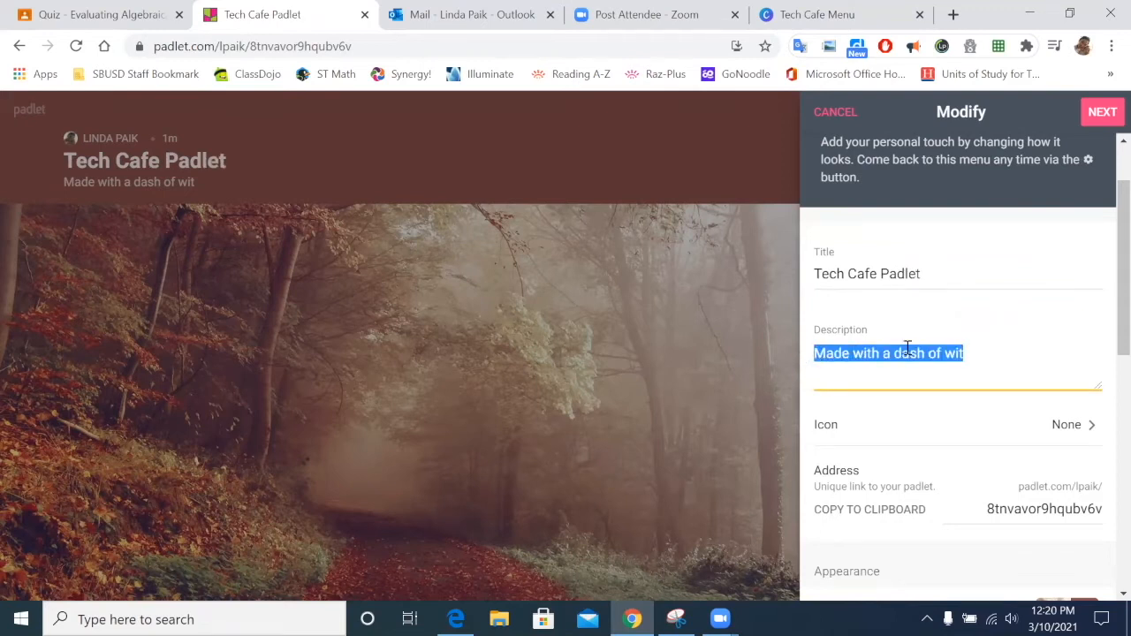
key("BackSpace")
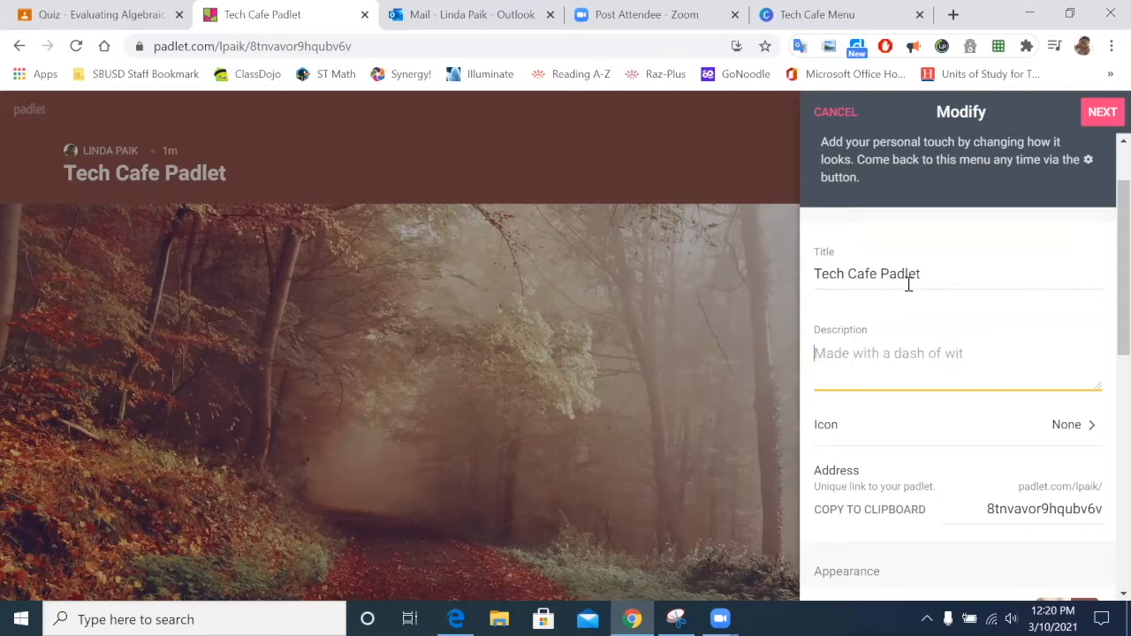
type("Please")
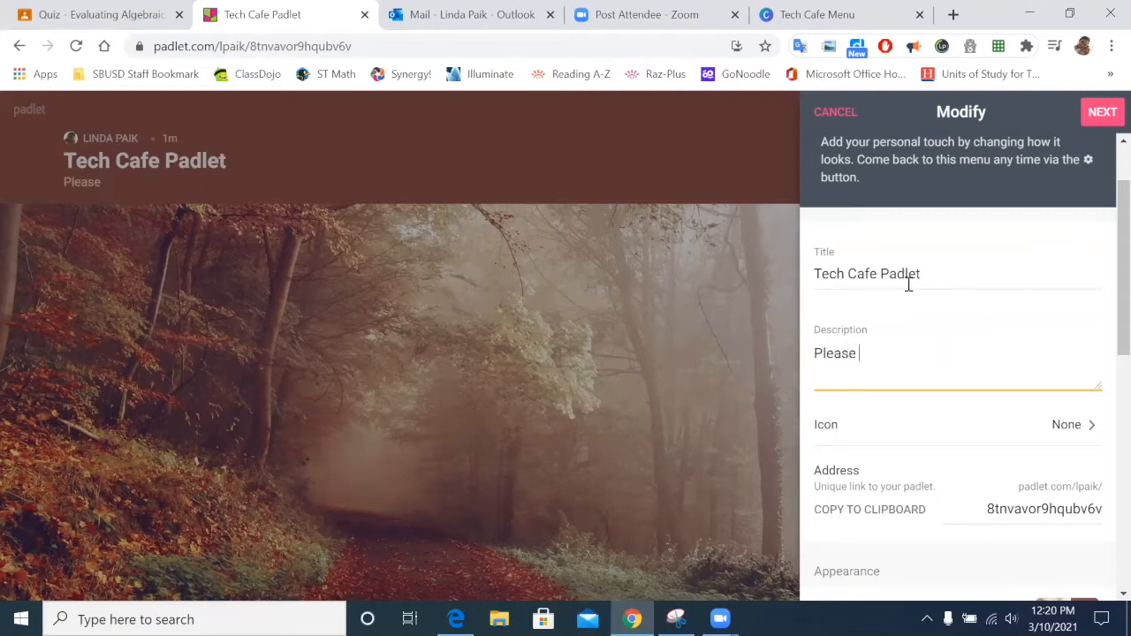
type(" post one time.")
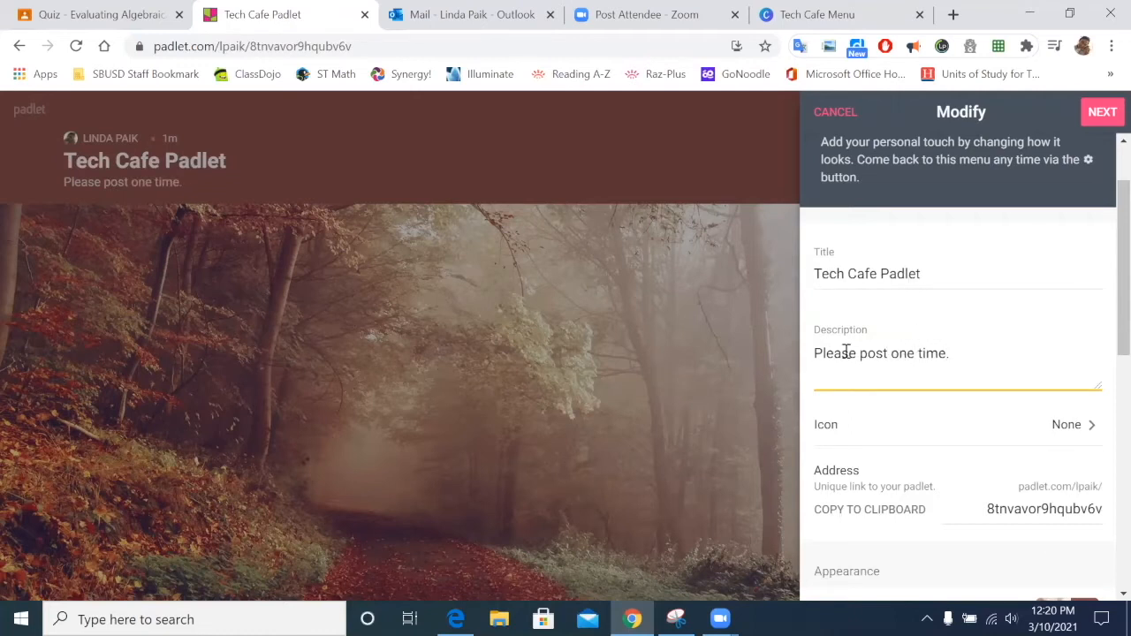
scroll(1106, 422, "down", 1)
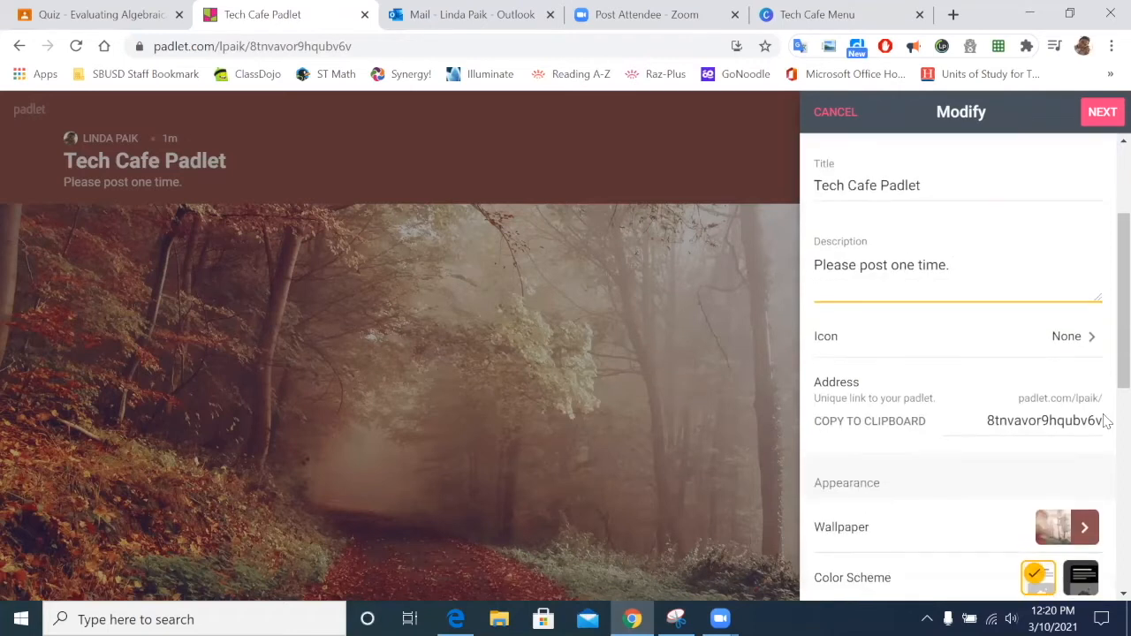
left_click(1065, 339)
Step: Browse the emoji categories and pick the laptop emoji from Objects as the padlet icon
left_click(1065, 337)
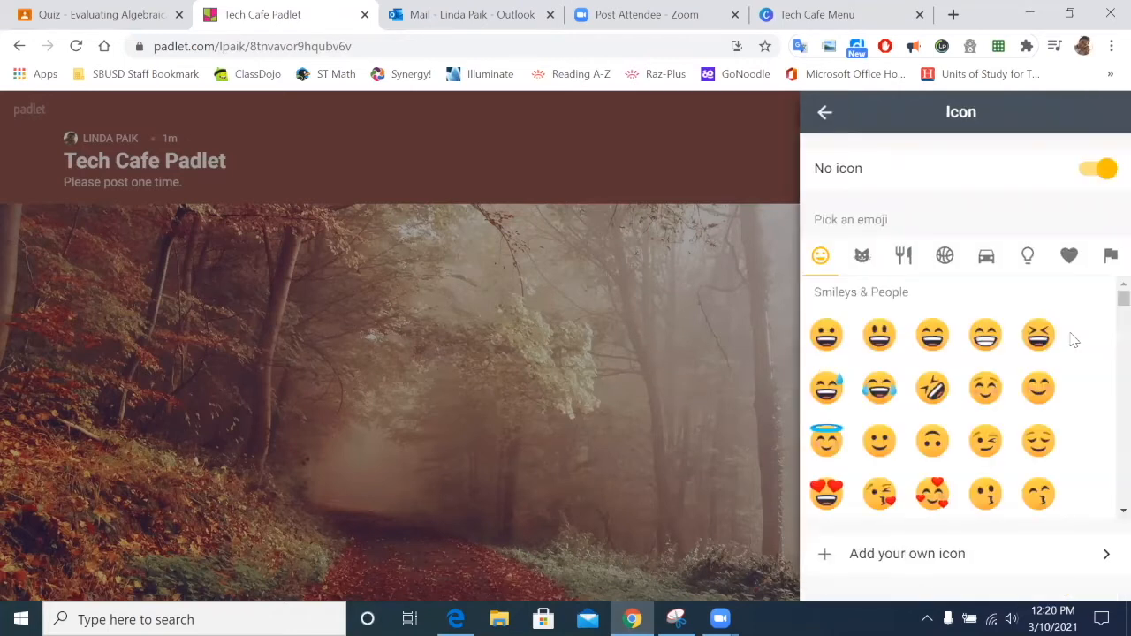
left_click(880, 336)
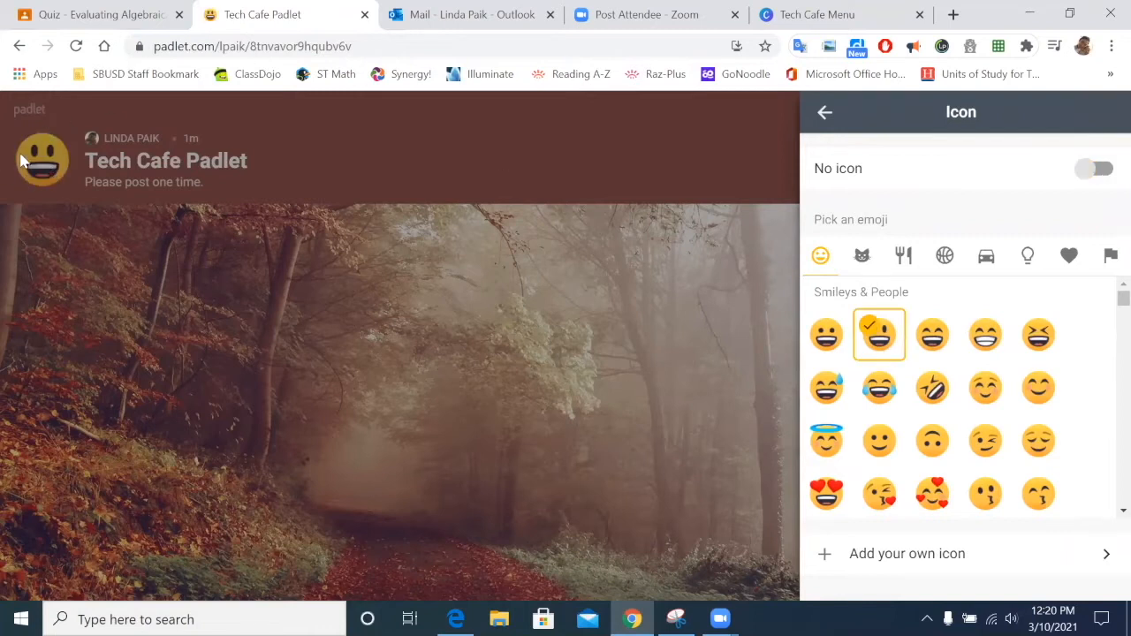
left_click(862, 255)
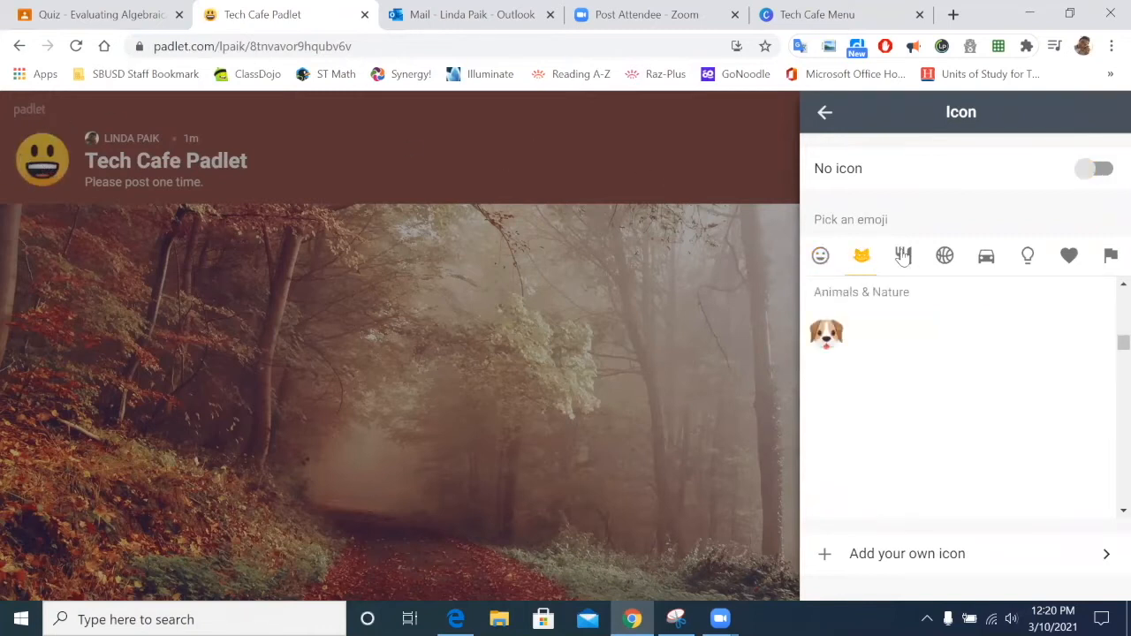
left_click(902, 255)
left_click(945, 255)
left_click(987, 255)
left_click(1027, 255)
left_click(1070, 256)
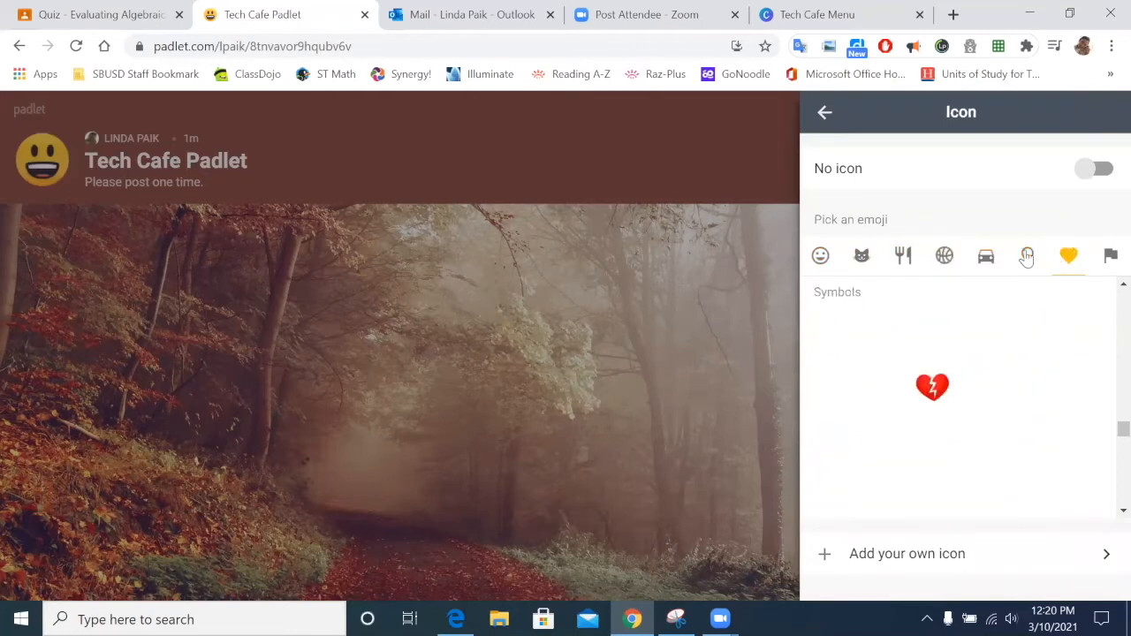
left_click(986, 256)
left_click(1026, 258)
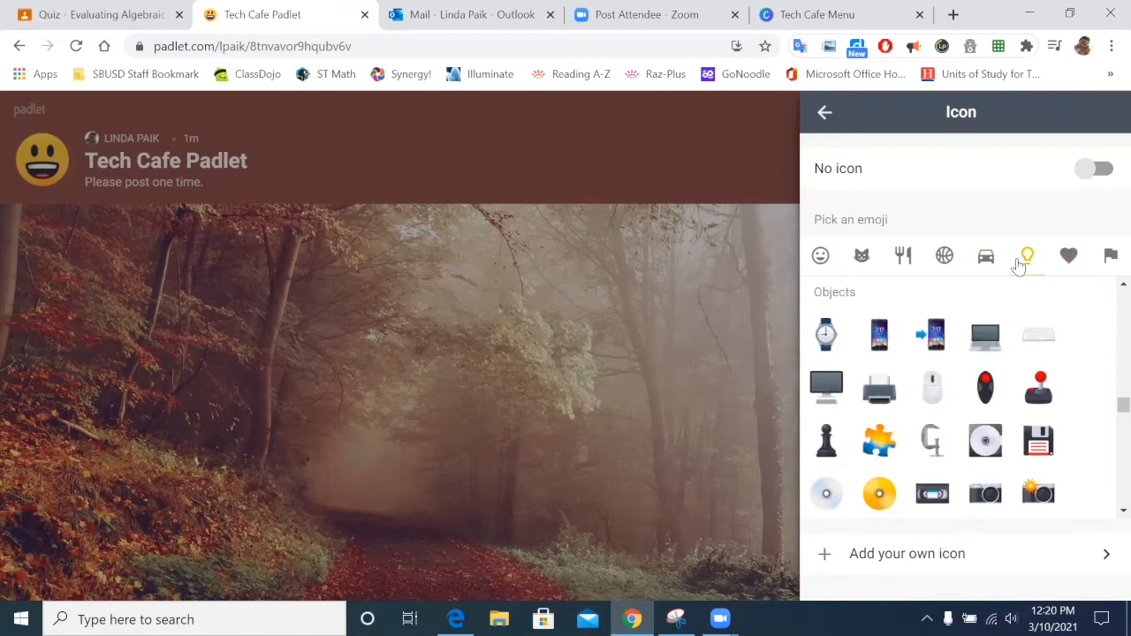
left_click(986, 341)
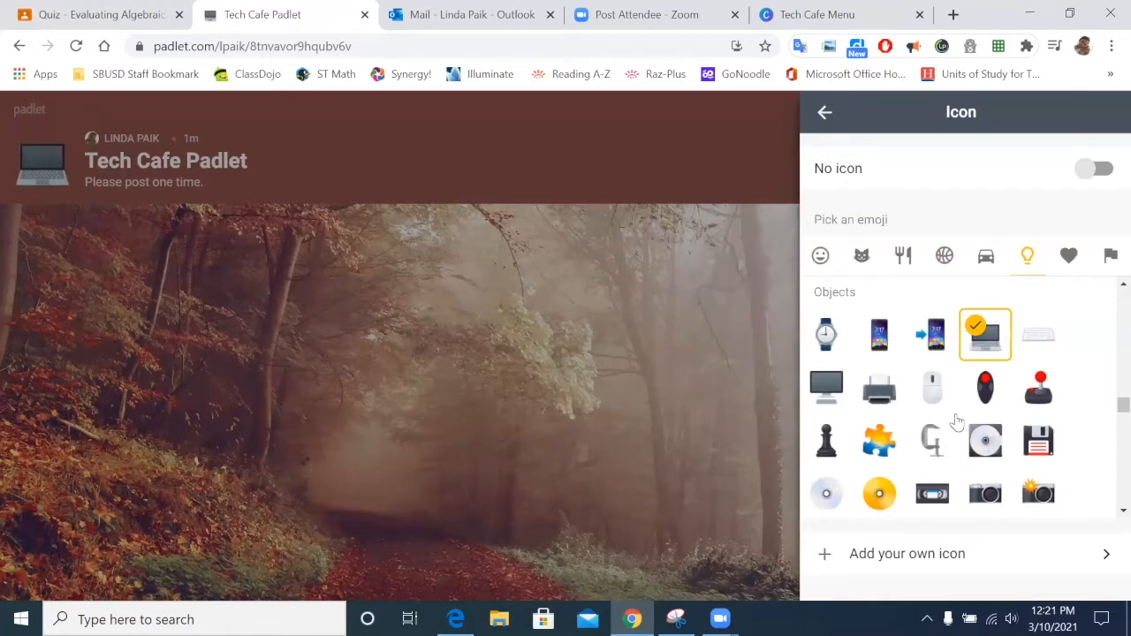
left_click(824, 114)
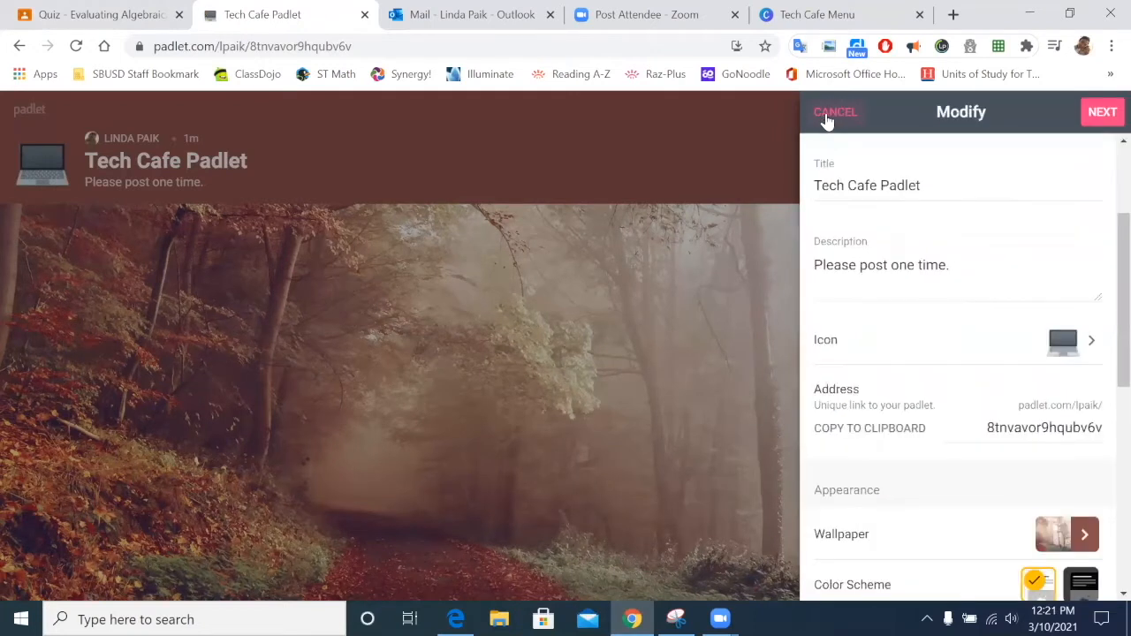
Step: Apply the 'Thanks, Teachers' pencil pattern from Textures and Patterns as wallpaper
scroll(1057, 324, "down", 1)
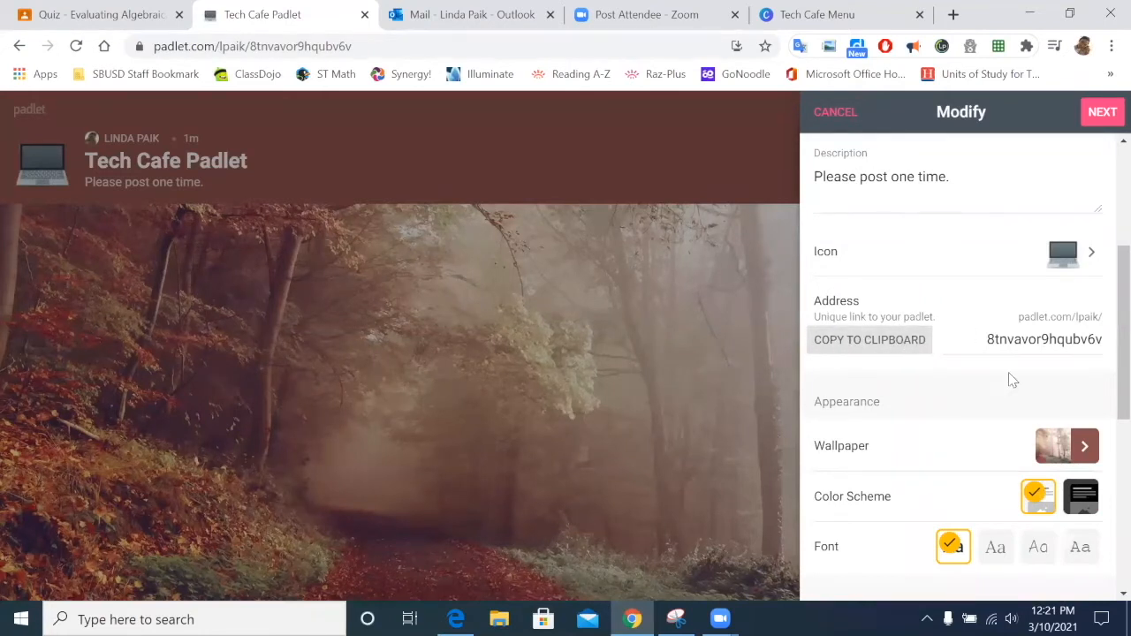
scroll(968, 466, "down", 1)
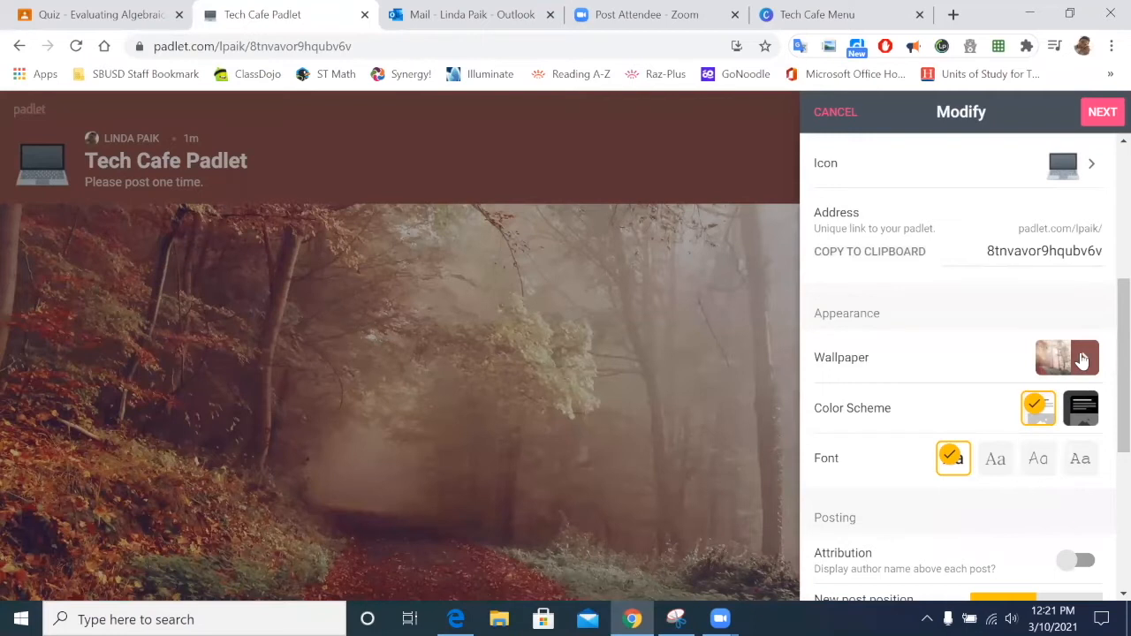
left_click(1082, 358)
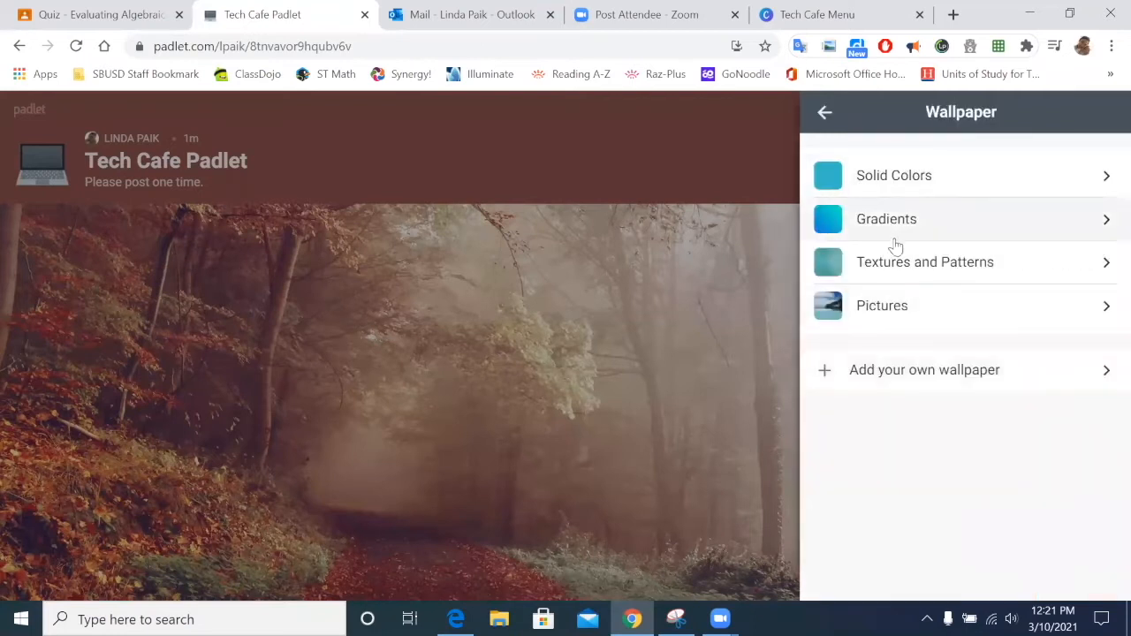
left_click(1103, 177)
scroll(839, 404, "down", 10)
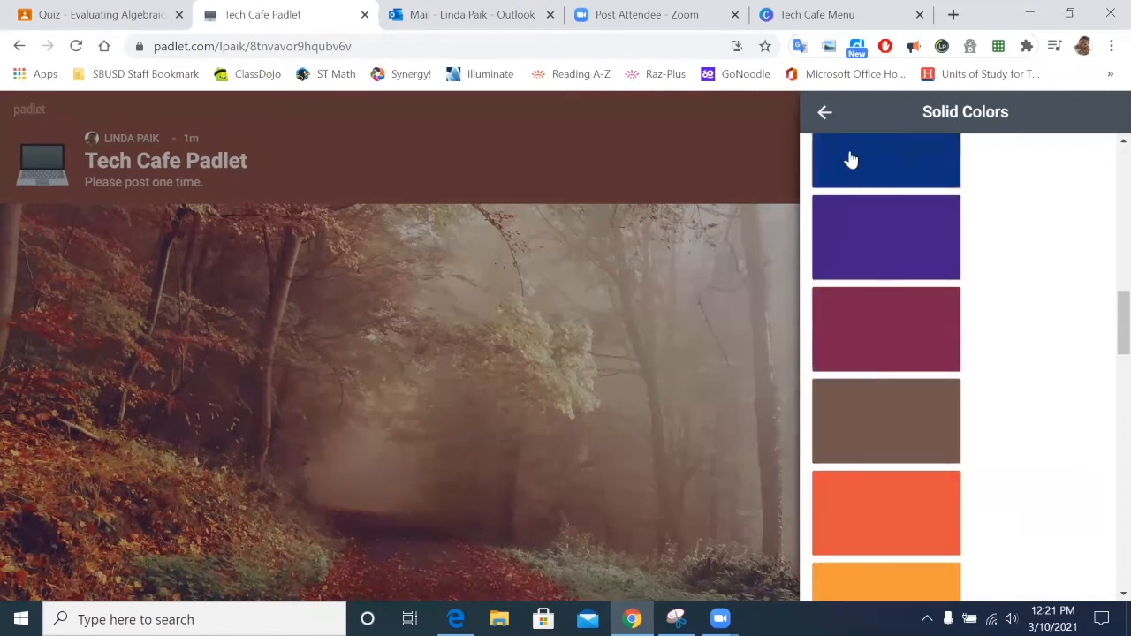
left_click(825, 114)
left_click(894, 258)
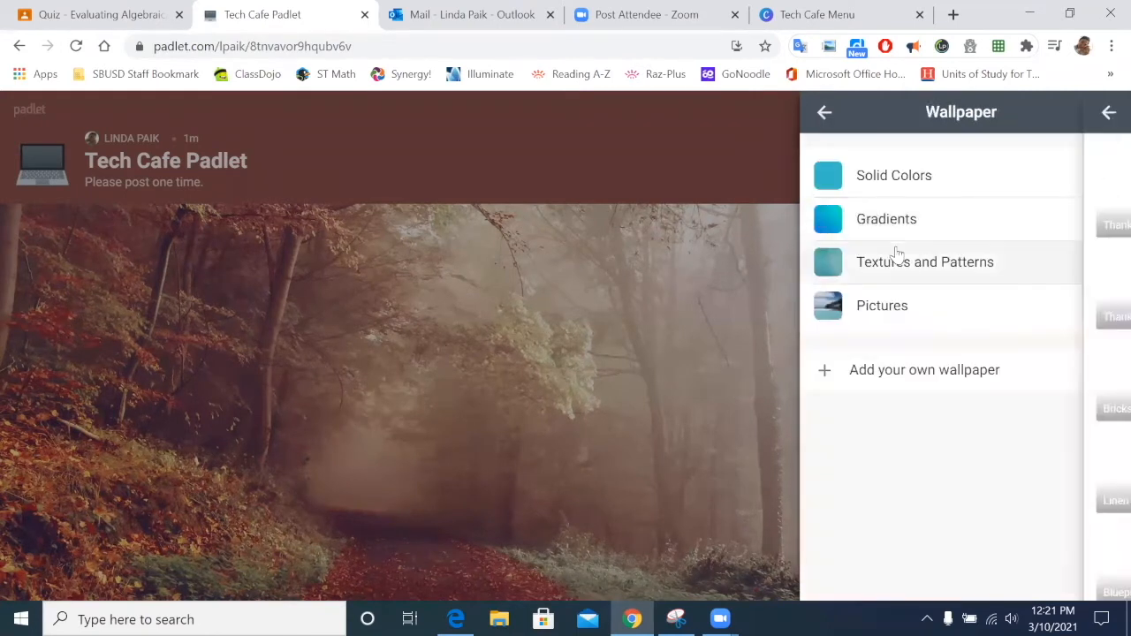
scroll(907, 283, "down", 1)
scroll(904, 273, "up", 1)
left_click(904, 274)
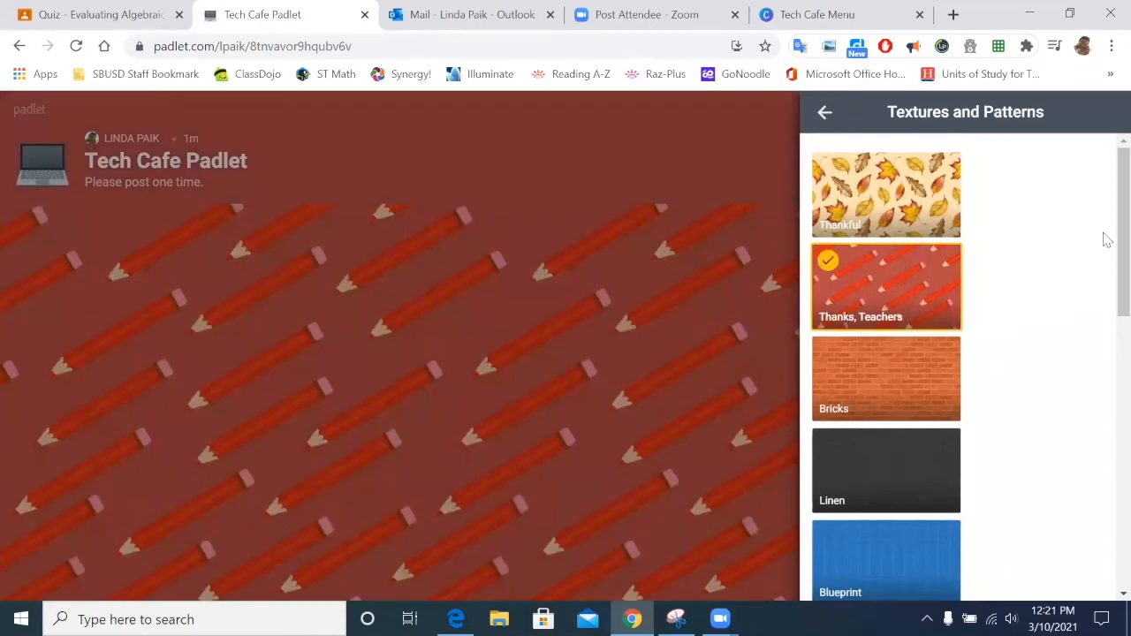
Step: Try a cafe interior photo from image search, then restore the pencil pattern wallpaper
left_click(824, 115)
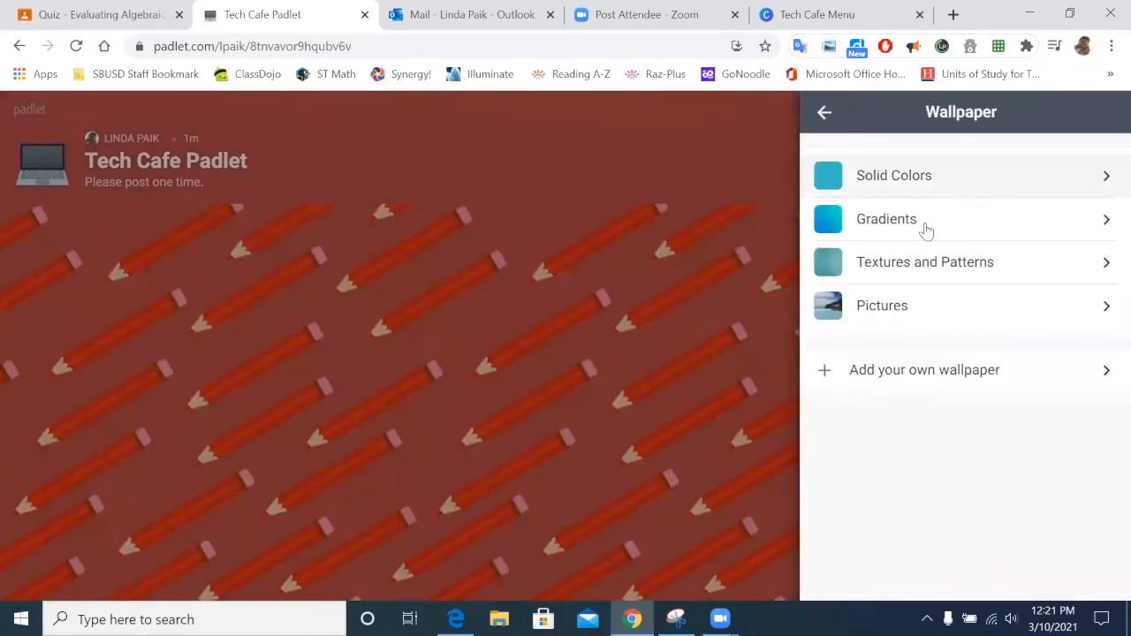
left_click(1085, 371)
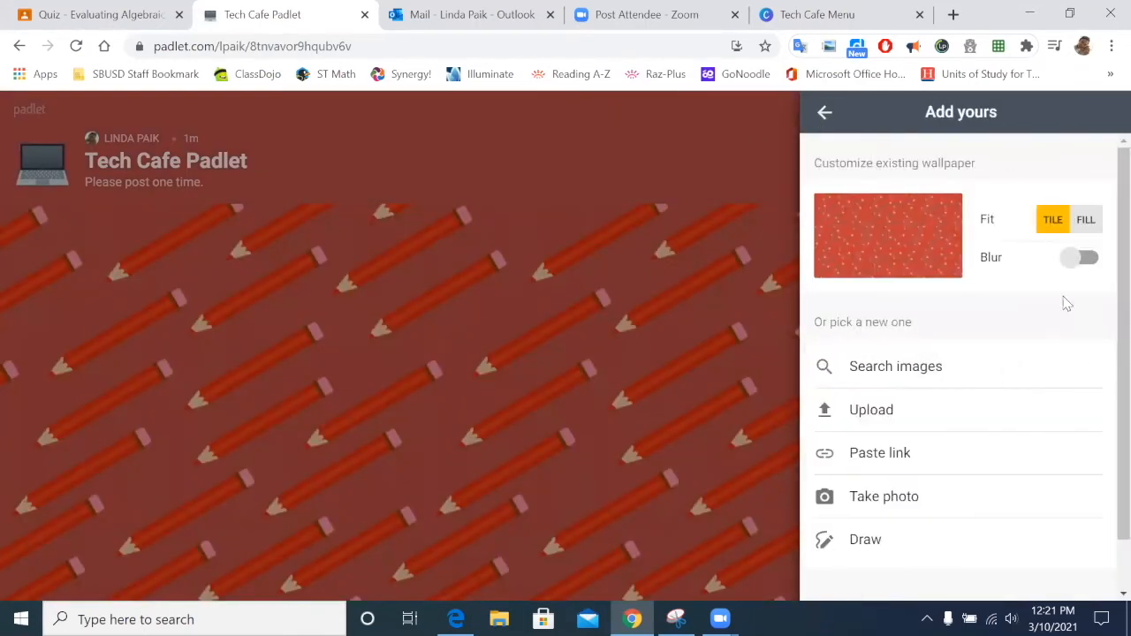
left_click(889, 366)
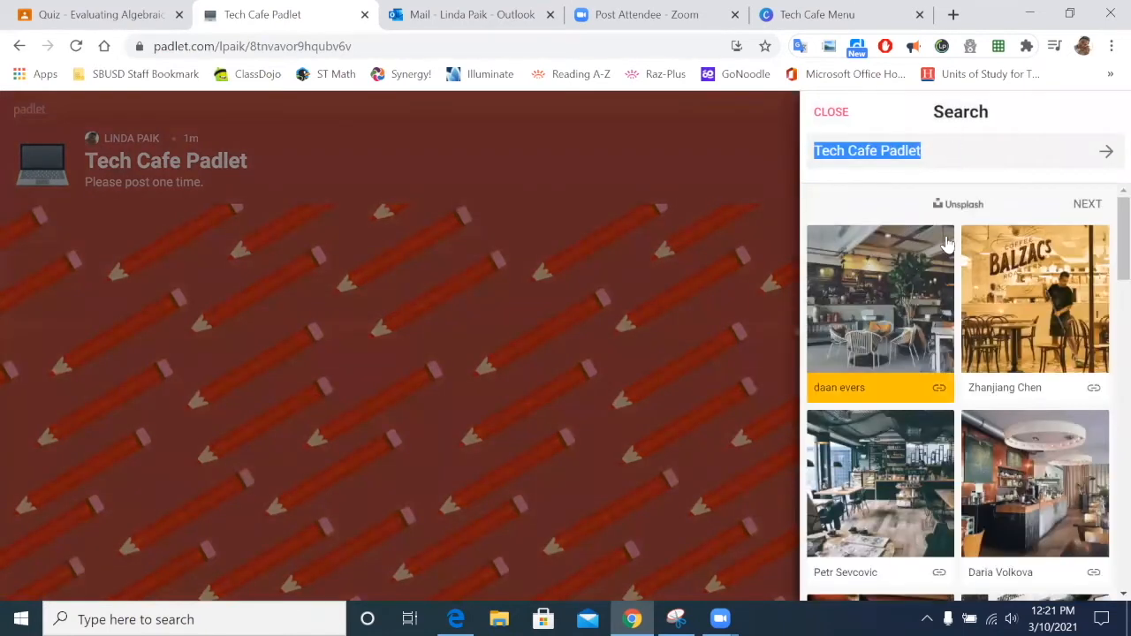
left_click(923, 151)
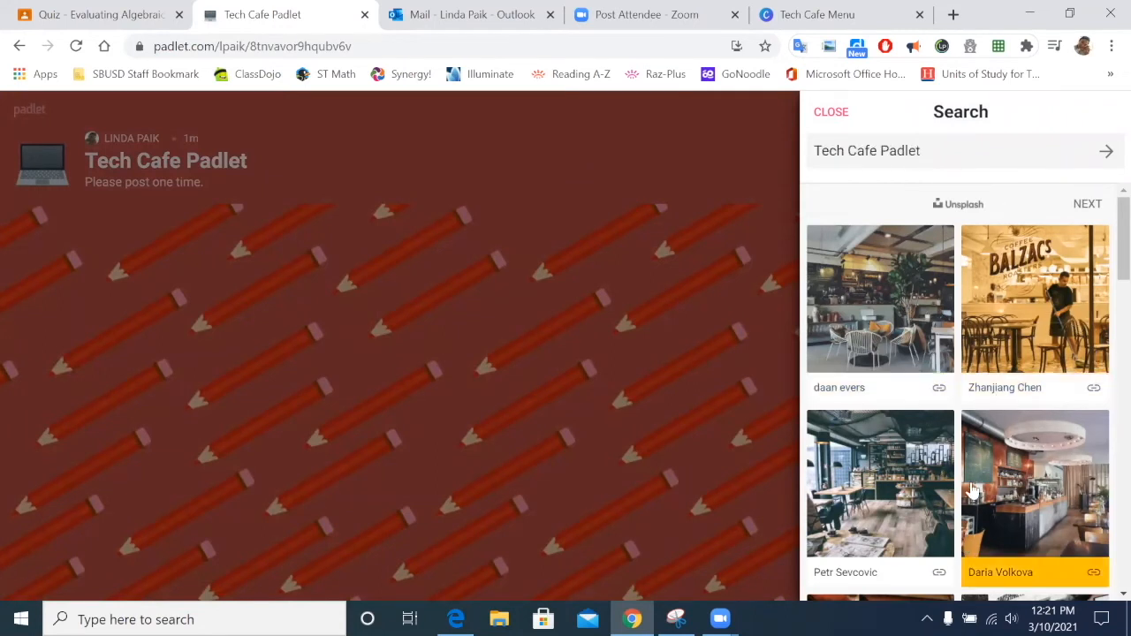
left_click(939, 311)
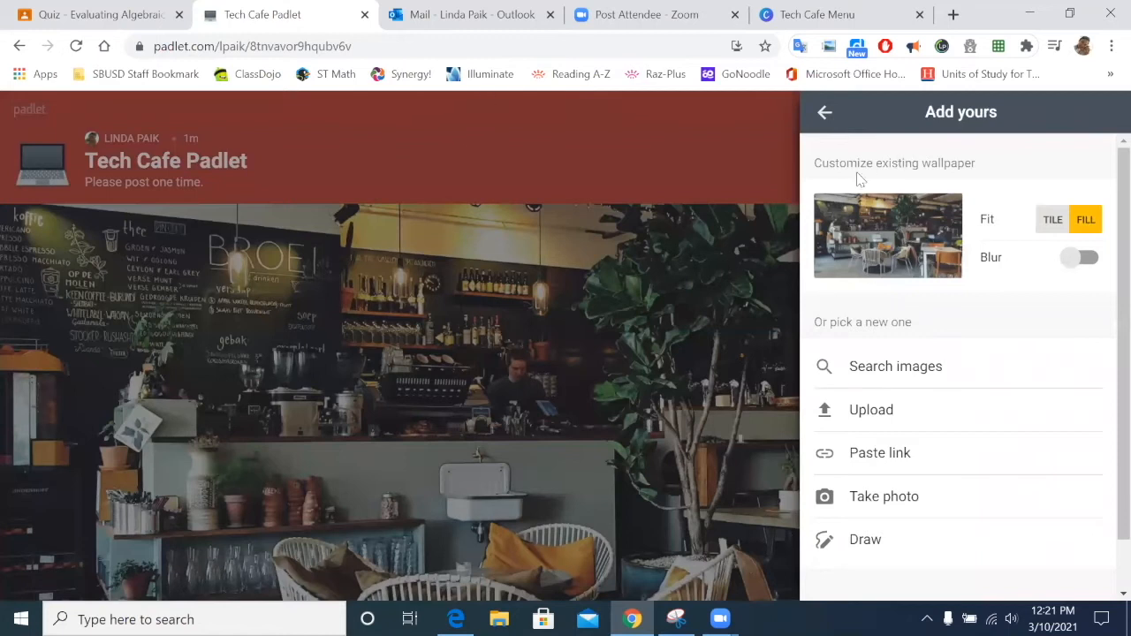
left_click(825, 112)
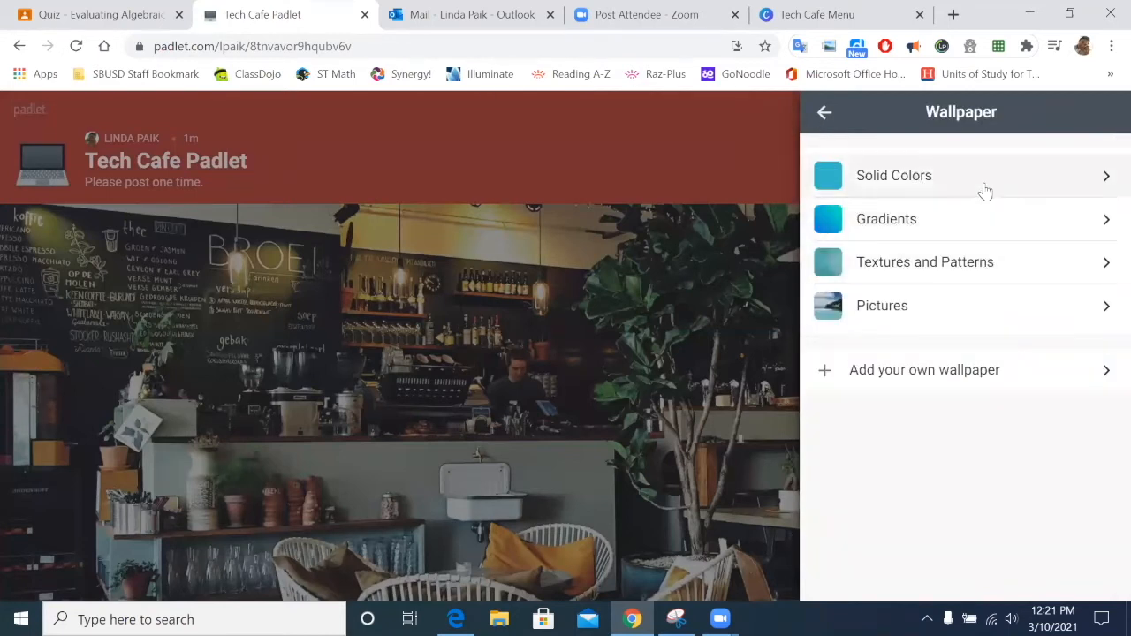
left_click(983, 259)
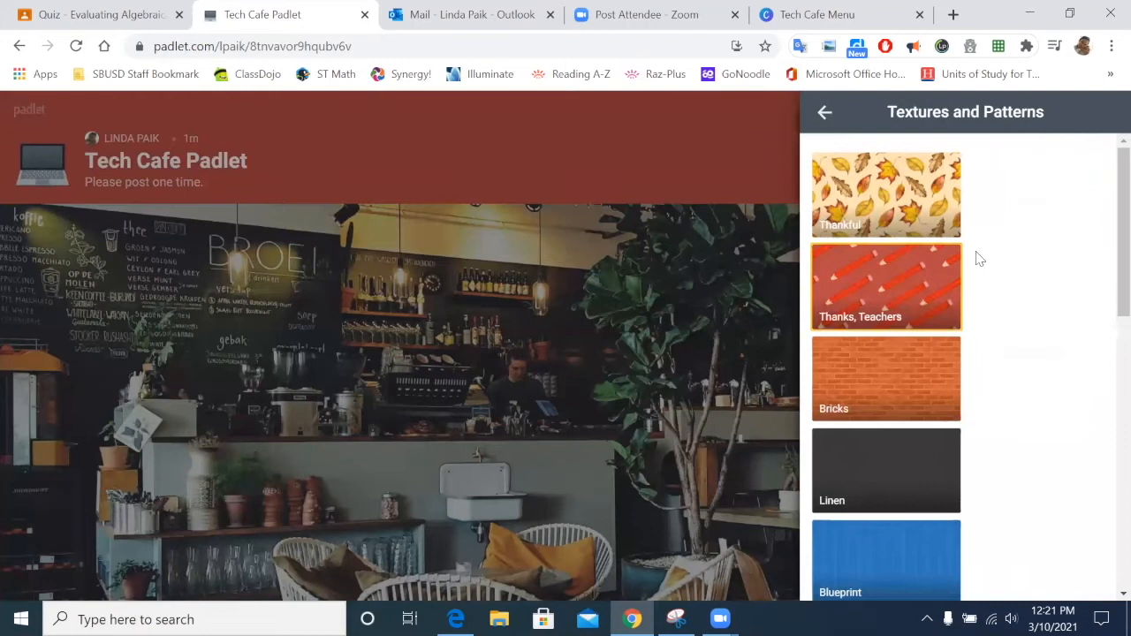
left_click(900, 292)
Step: Explore uploading a wallpaper file from the Desktop, cancel it, and return to settings
left_click(823, 114)
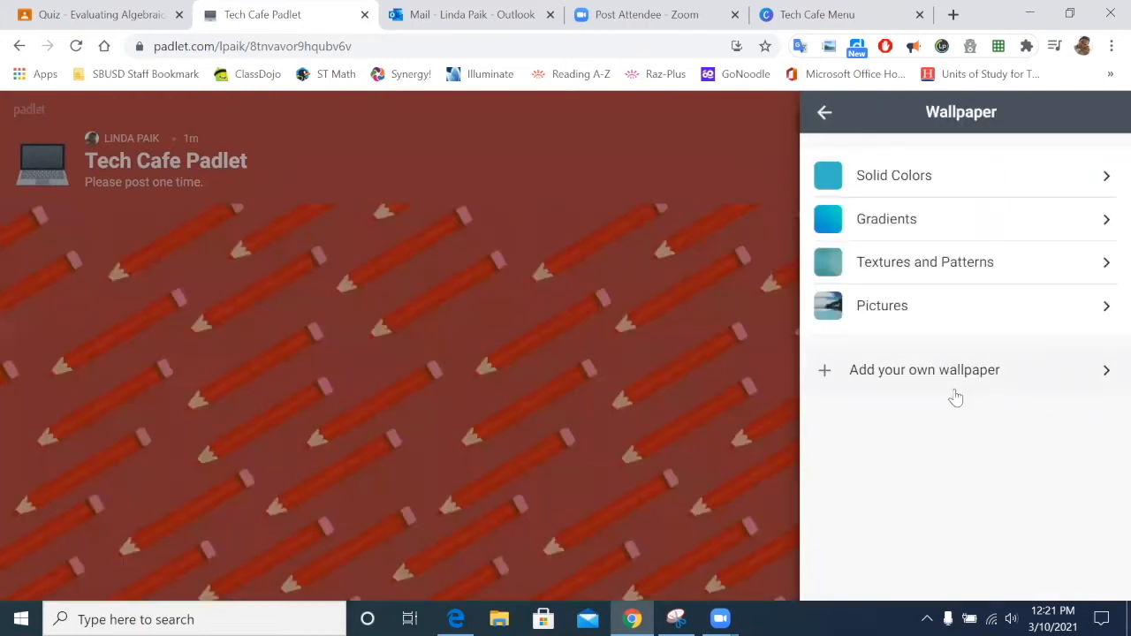
left_click(1088, 369)
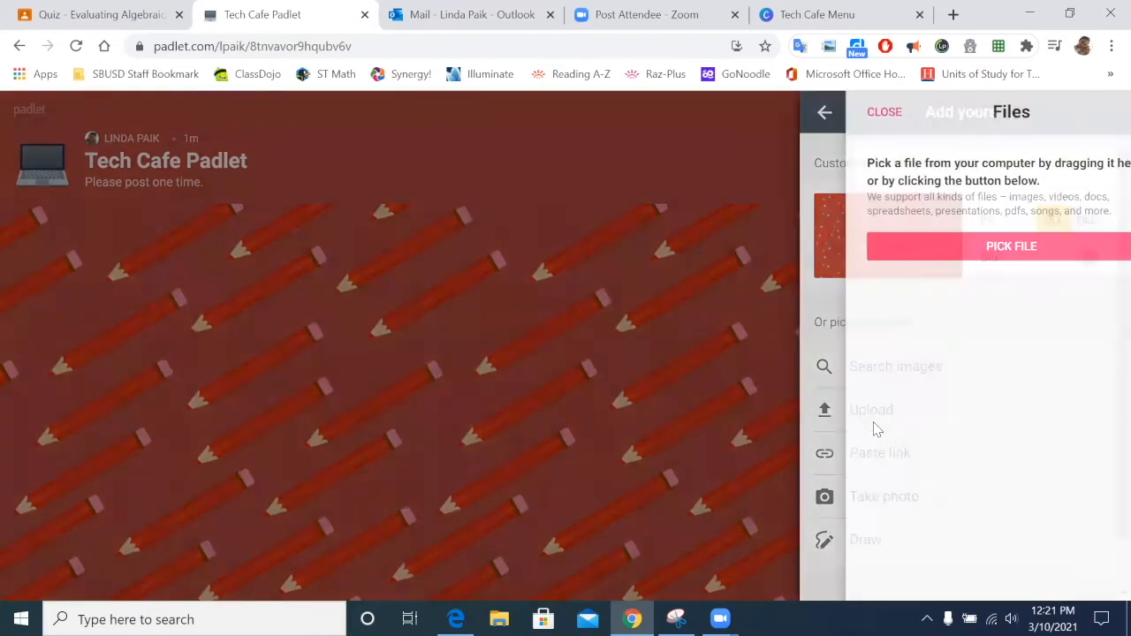
left_click(874, 429)
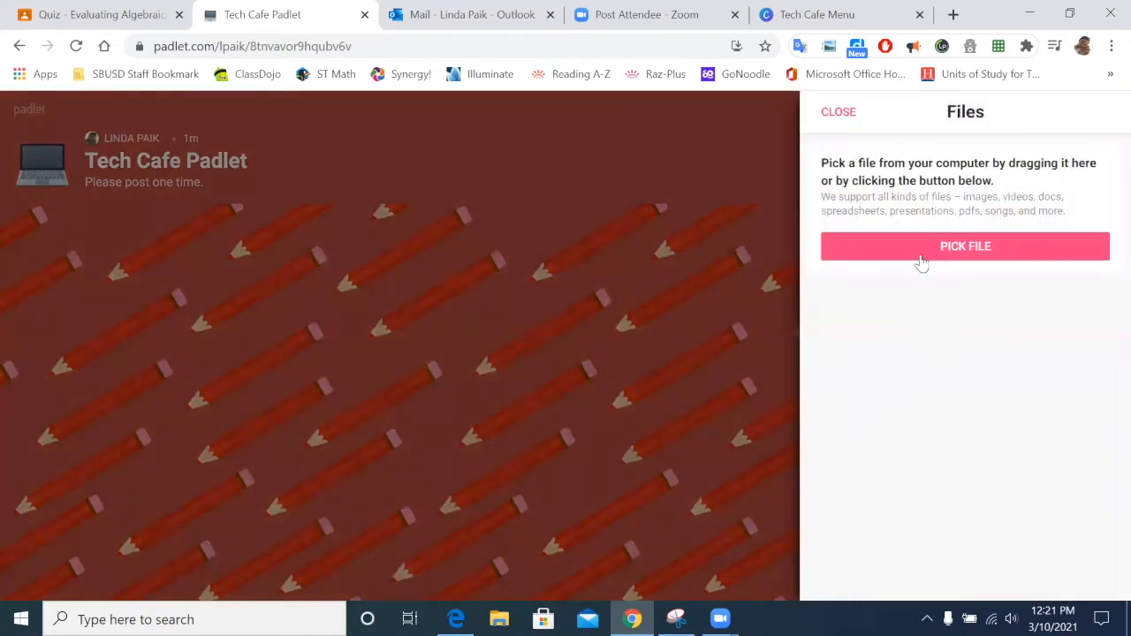
left_click(922, 257)
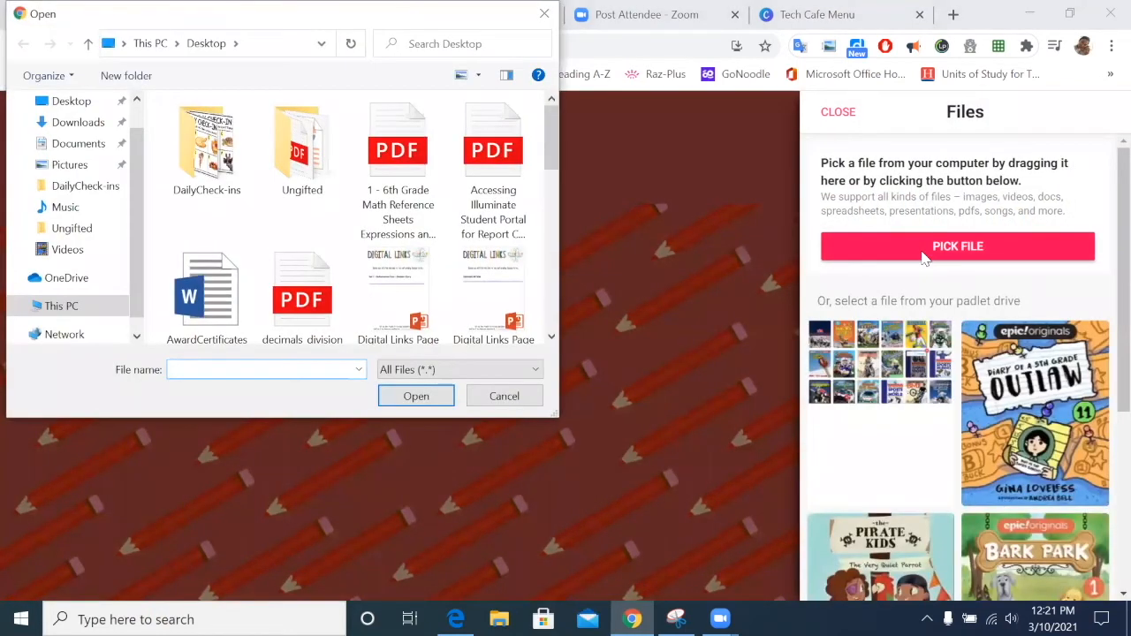
left_click(70, 101)
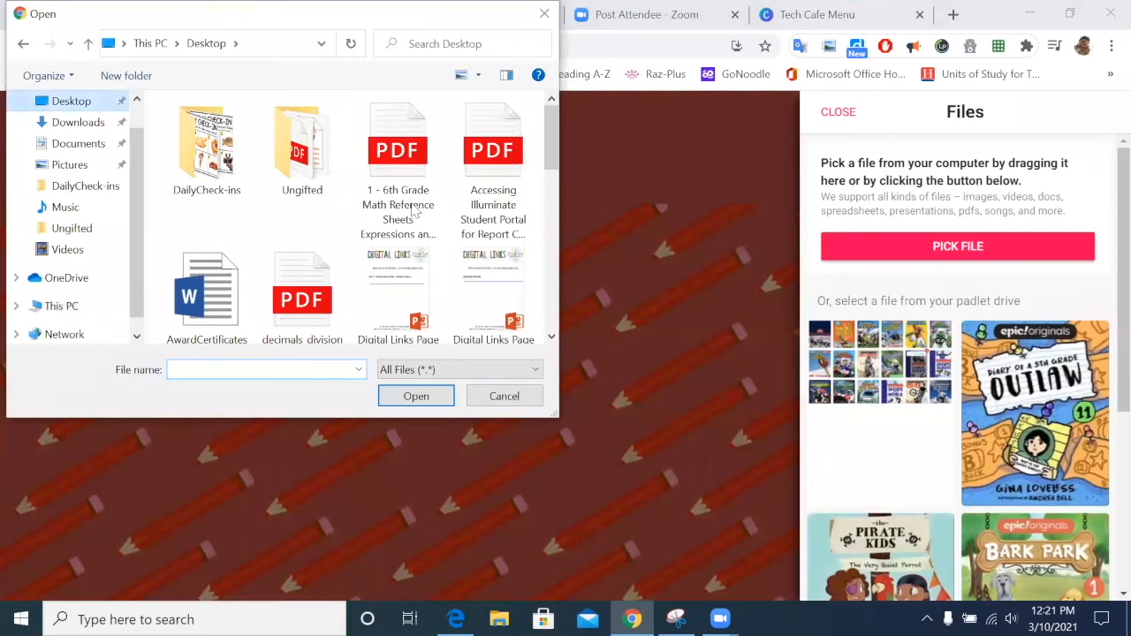
left_click(502, 396)
left_click(835, 113)
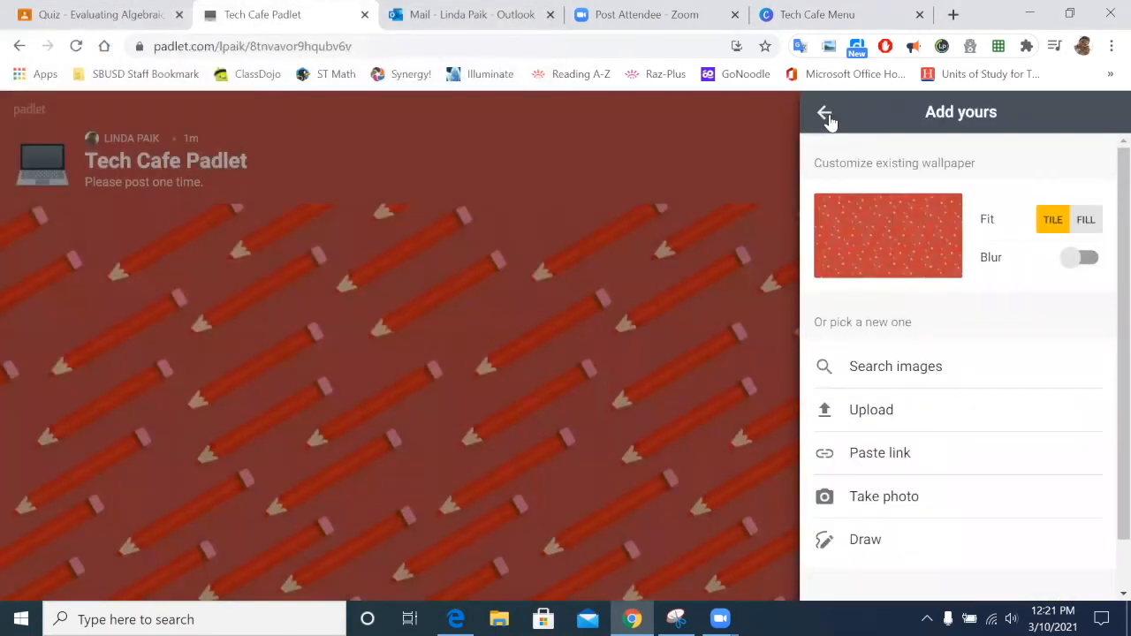
left_click(826, 117)
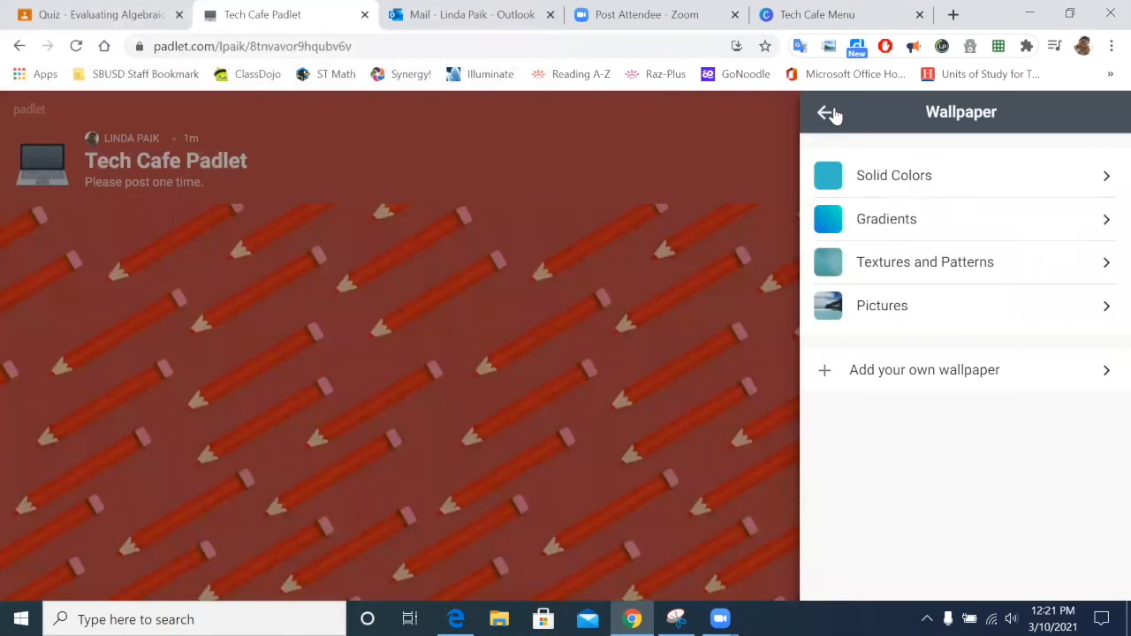
left_click(828, 114)
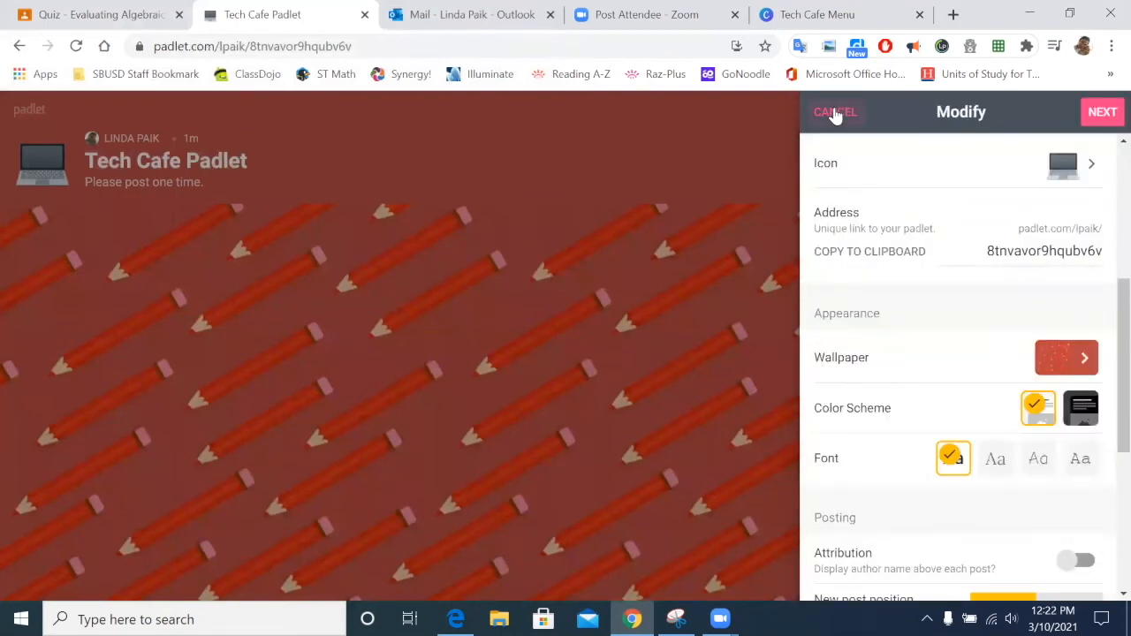
Step: Keep editing the unsaved settings and try the dark colour scheme before reverting to light
left_click(835, 113)
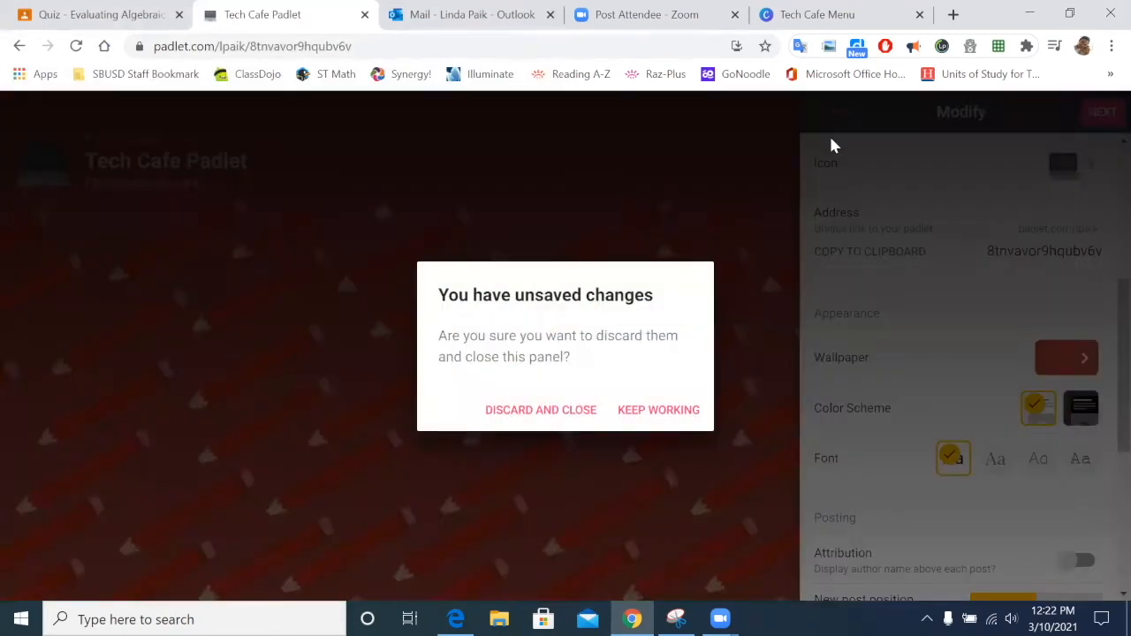
left_click(635, 406)
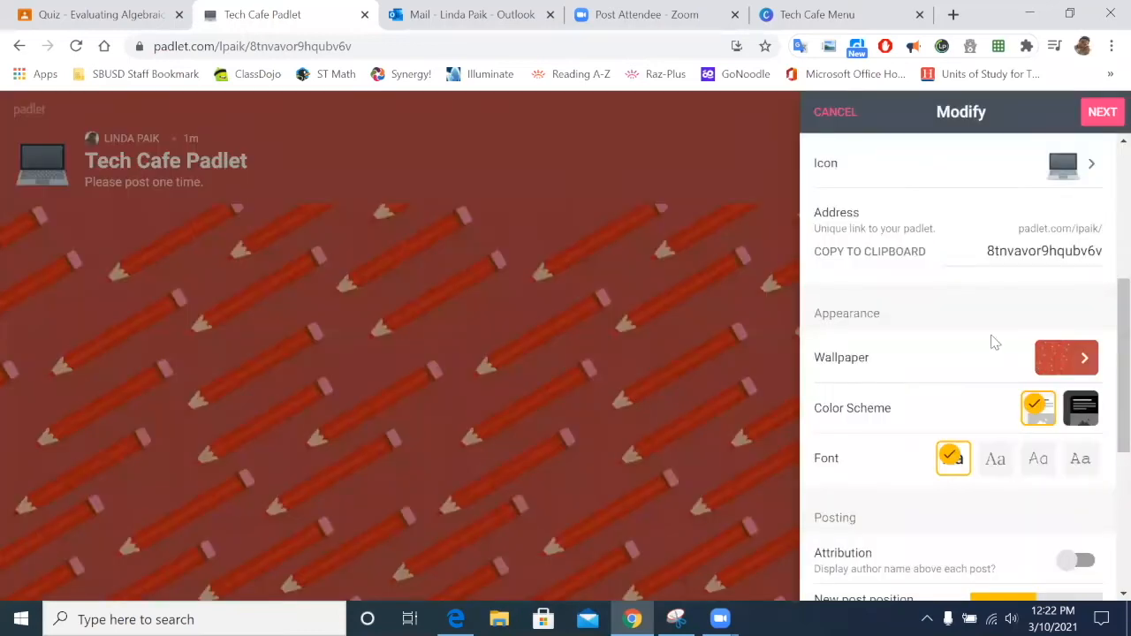
left_click(1075, 363)
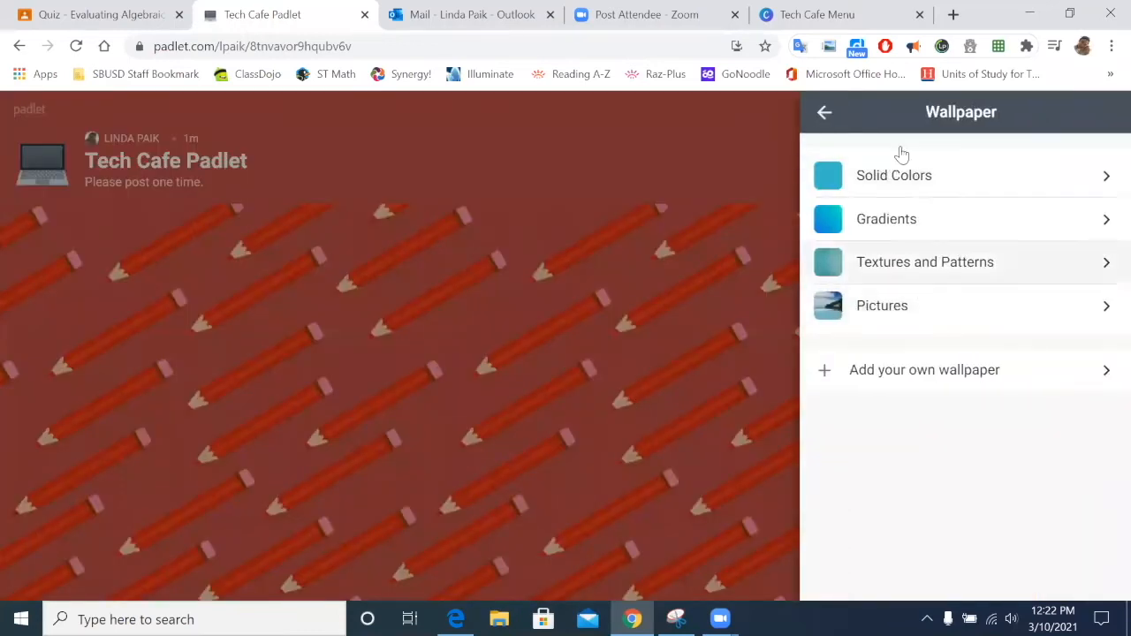
left_click(827, 116)
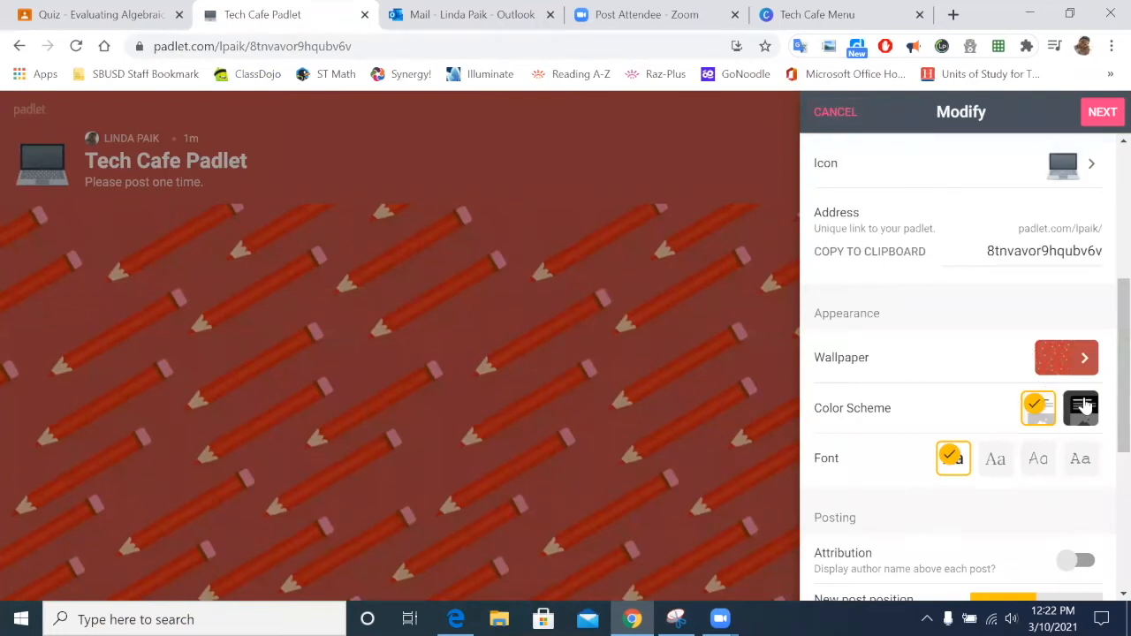
left_click(1084, 409)
left_click(1044, 412)
Step: Use the third font style for the wall and turn on author attribution
scroll(964, 446, "down", 1)
left_click(997, 371)
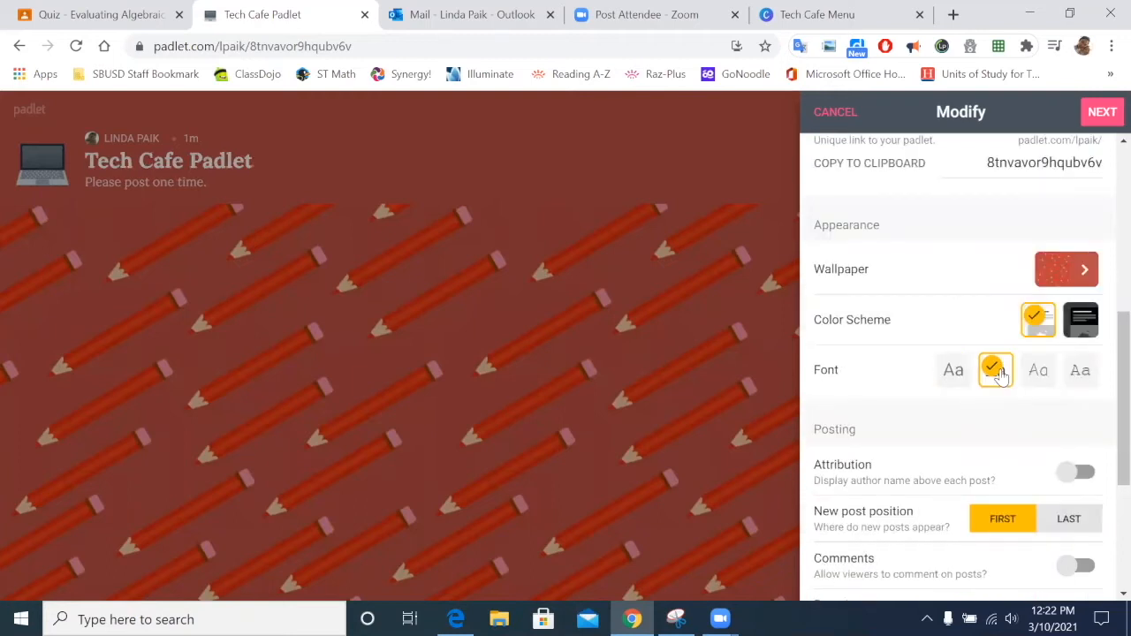
left_click(1028, 373)
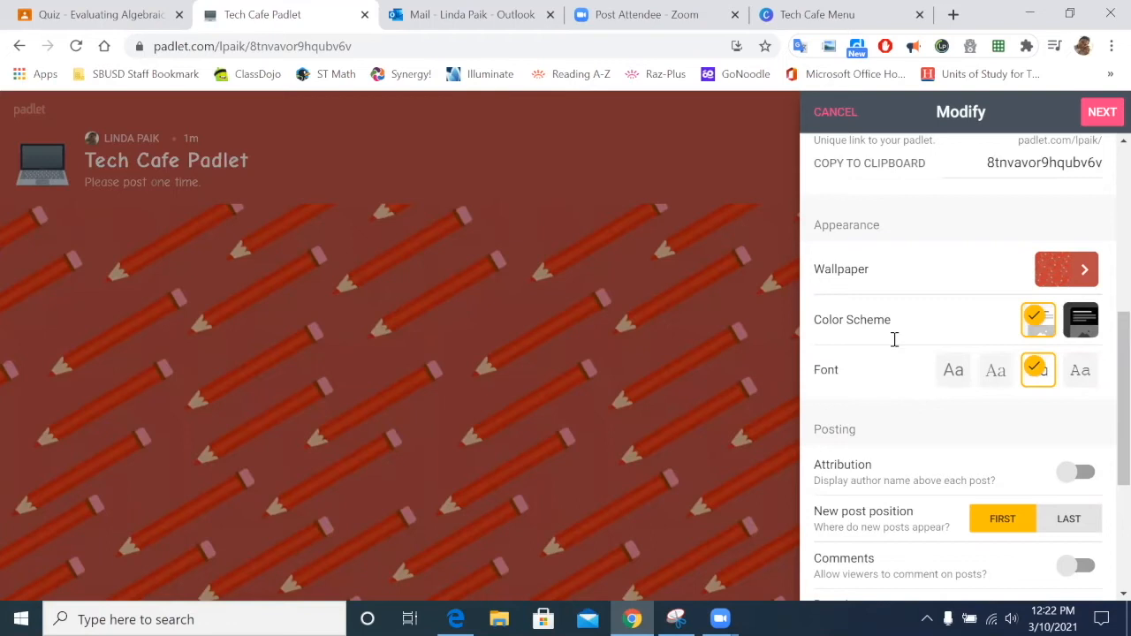
scroll(1025, 314, "down", 2)
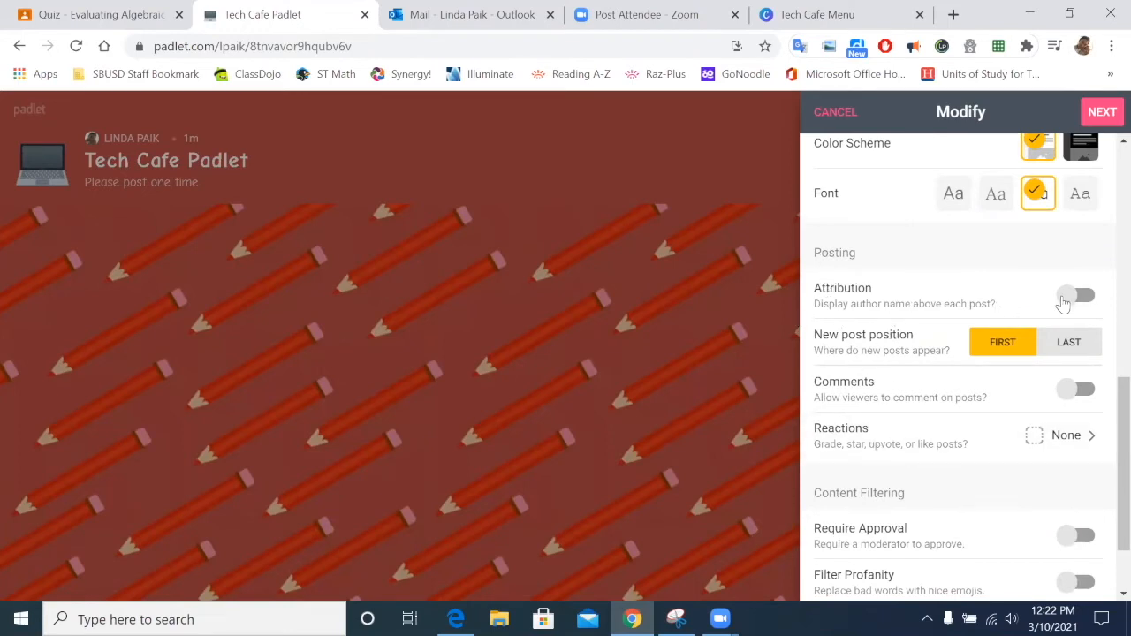
left_click(1069, 299)
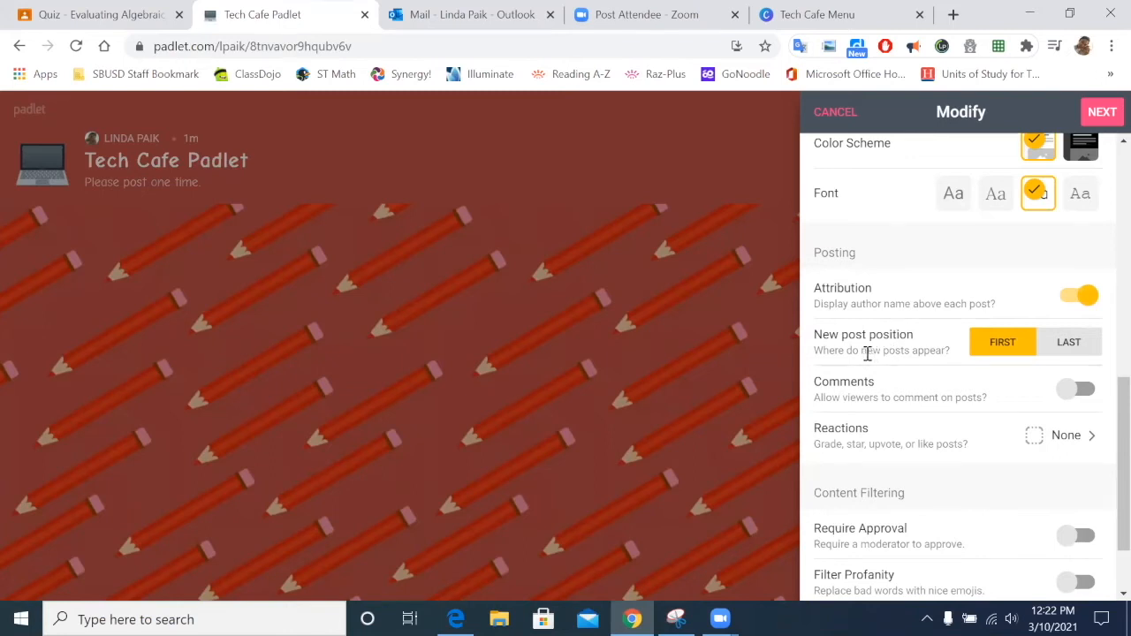
Step: Test the posting toggles, leaving New post position on FIRST and Comments off
left_click(1063, 351)
left_click(991, 349)
left_click(1071, 390)
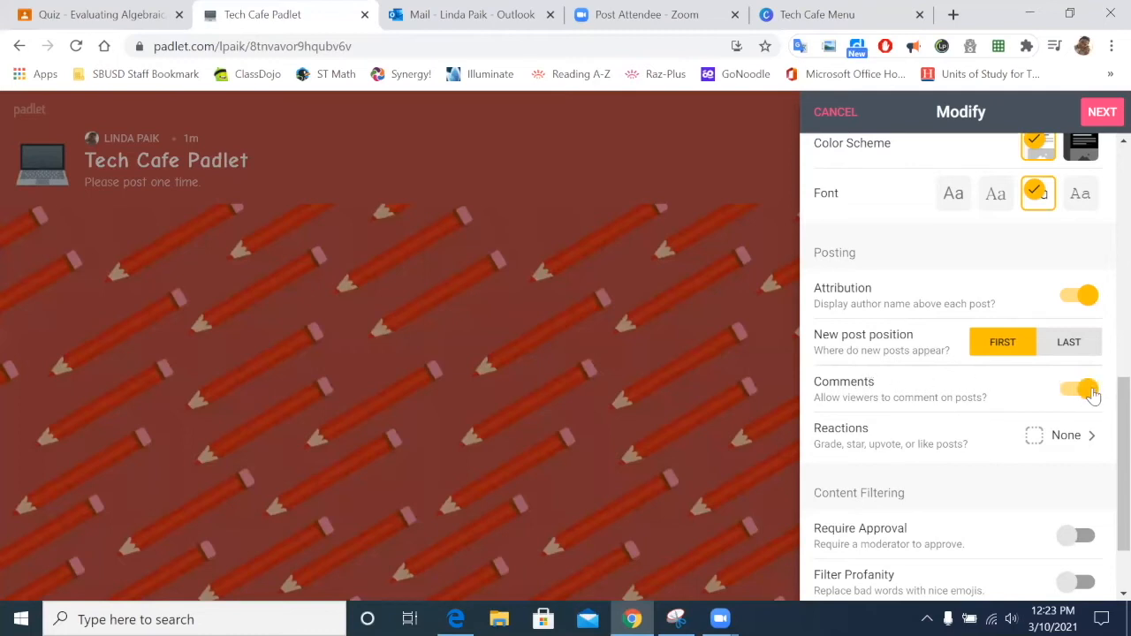
left_click(1091, 393)
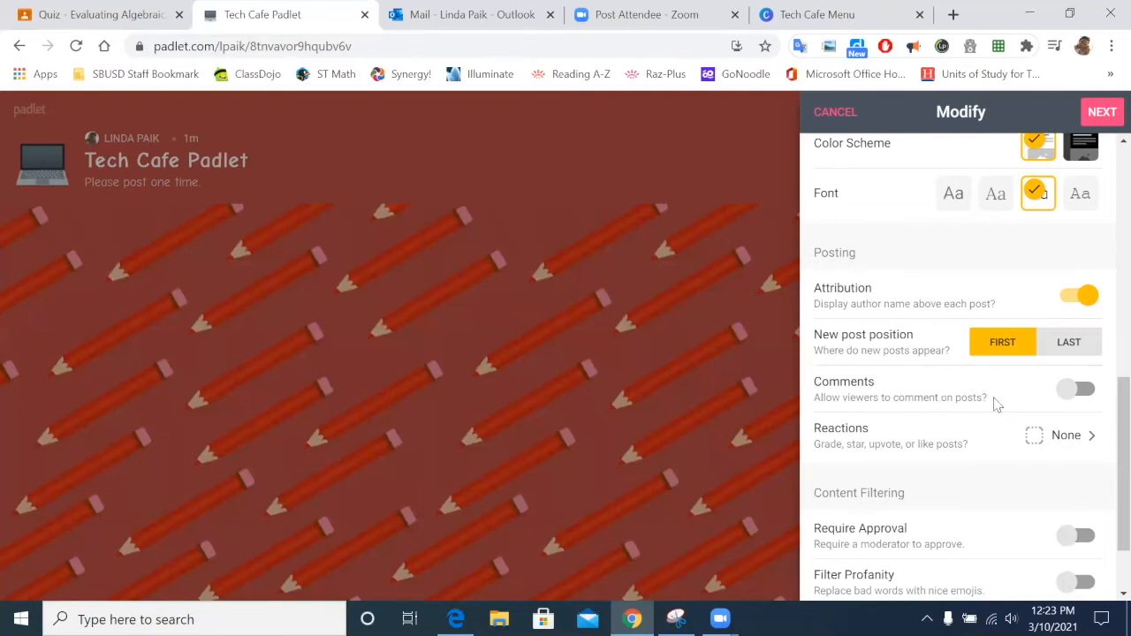
left_click(1069, 400)
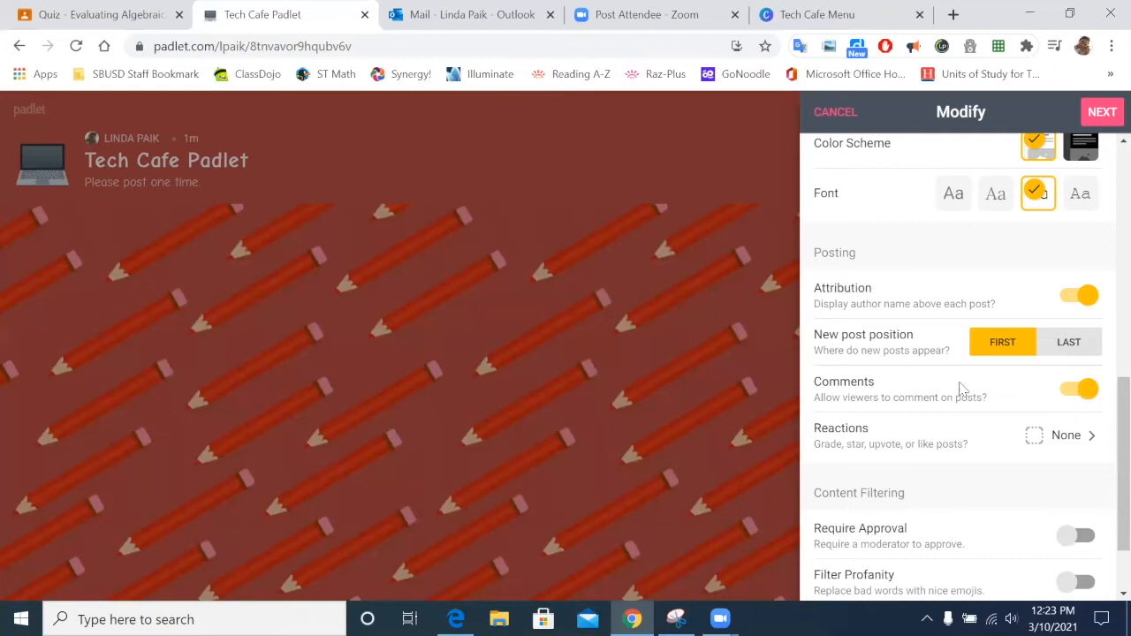
left_click(1071, 389)
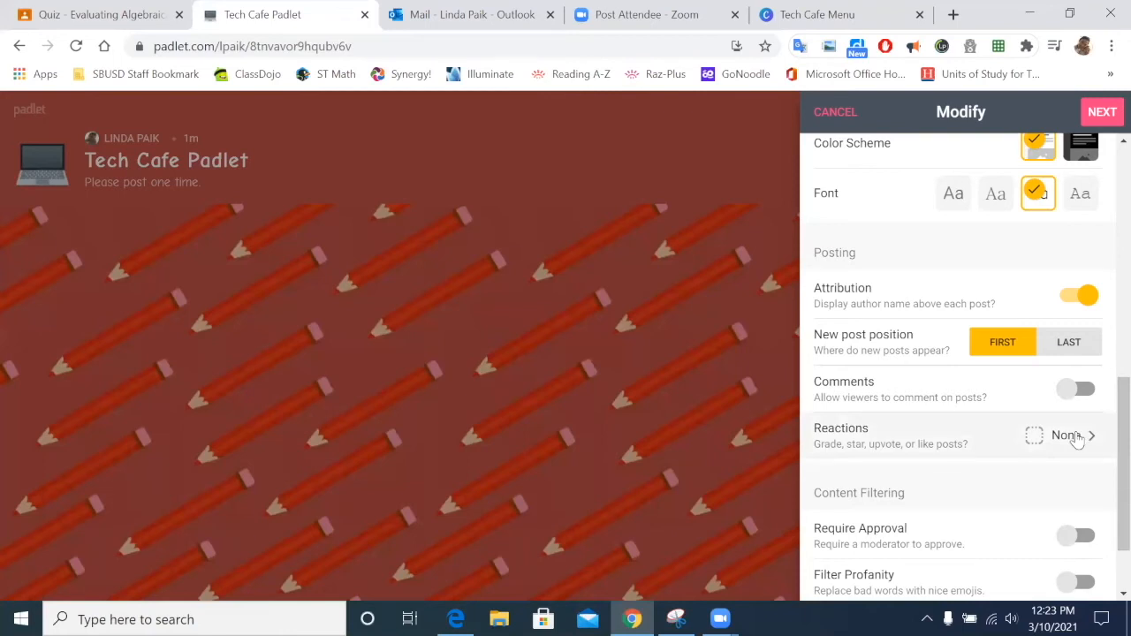
Step: Set post Reactions to None after trying Like and Star, then recheck it
left_click(1077, 440)
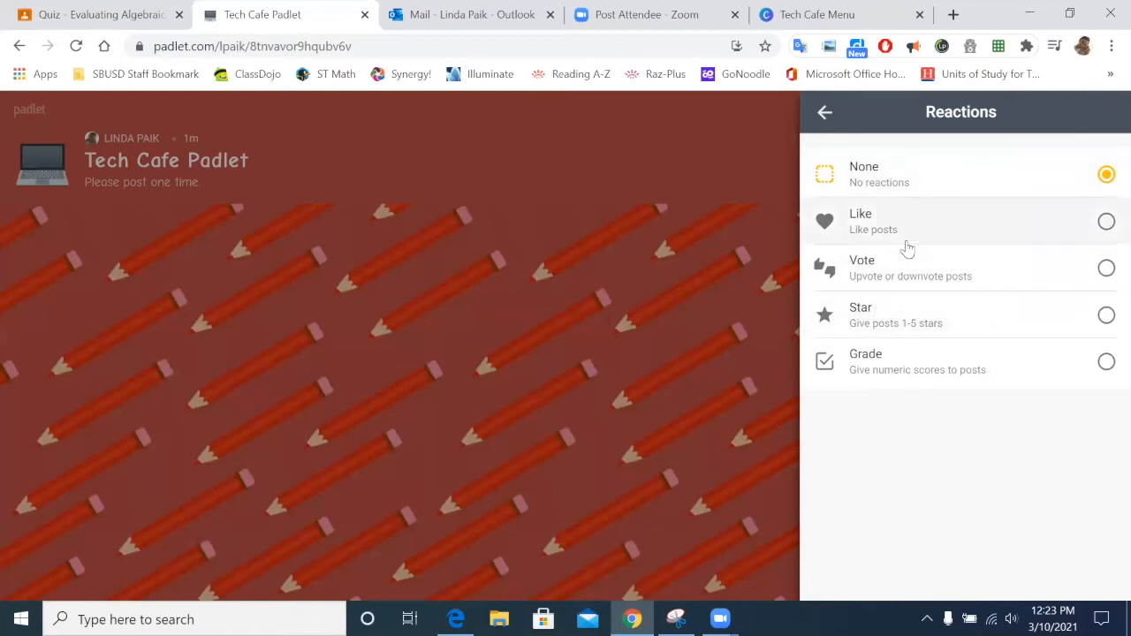
left_click(1106, 222)
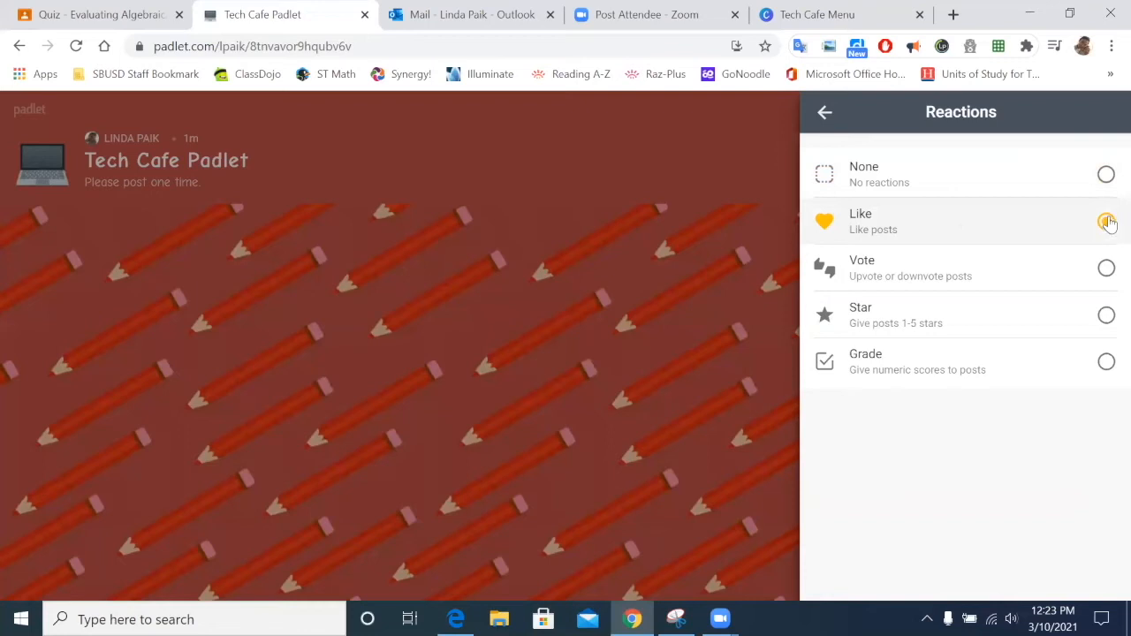
left_click(1105, 316)
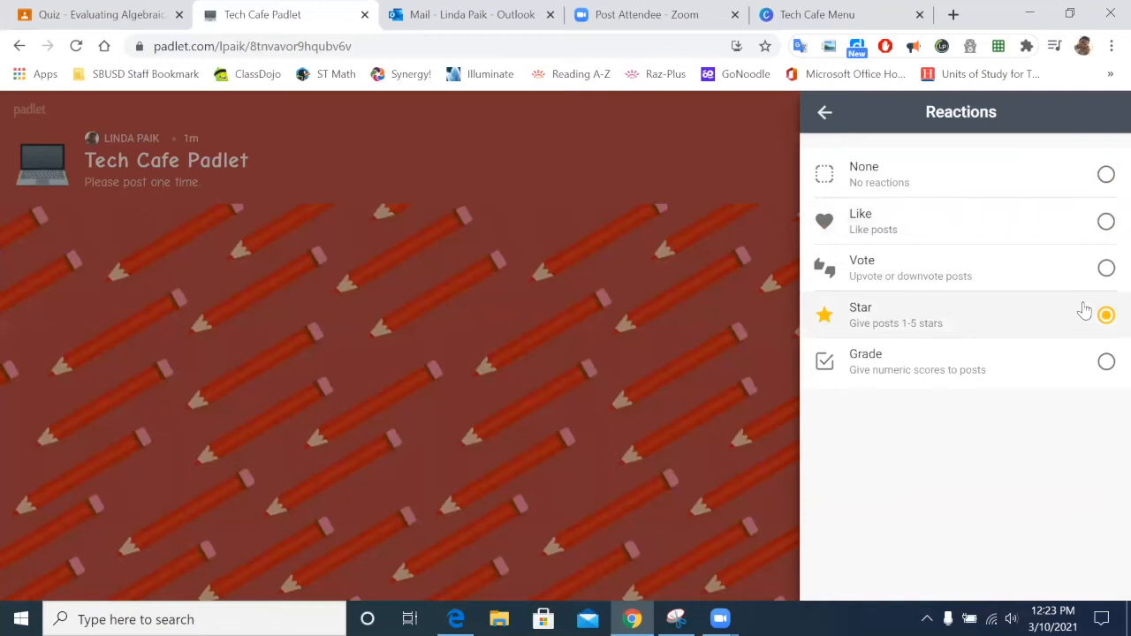
left_click(1106, 174)
left_click(824, 115)
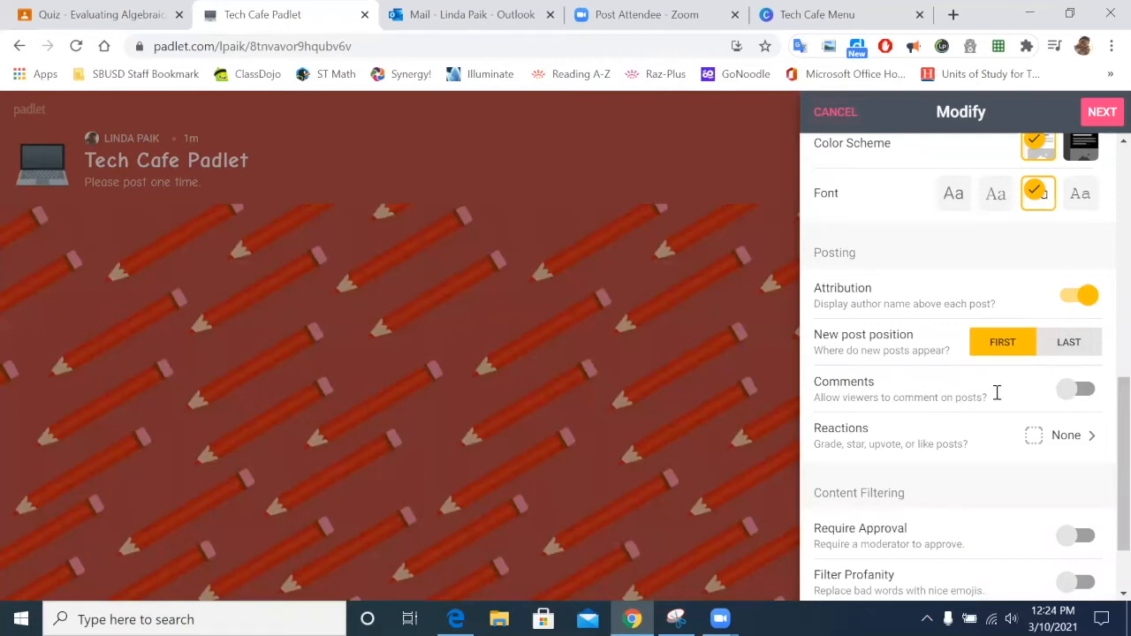
scroll(1043, 392, "down", 2)
left_click(1087, 348)
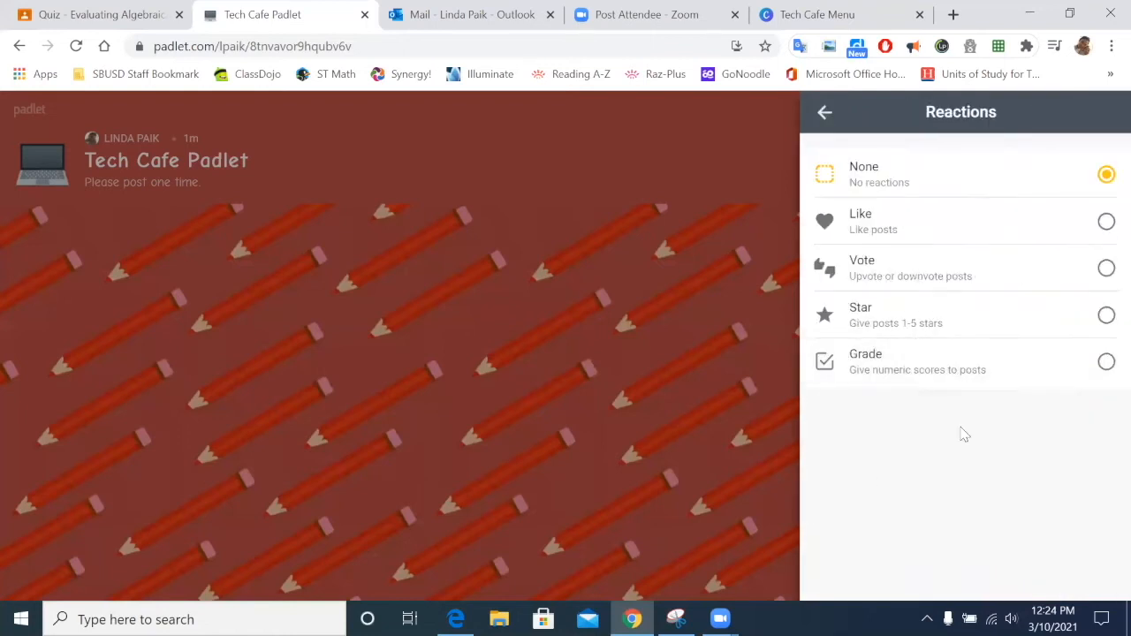
left_click(824, 113)
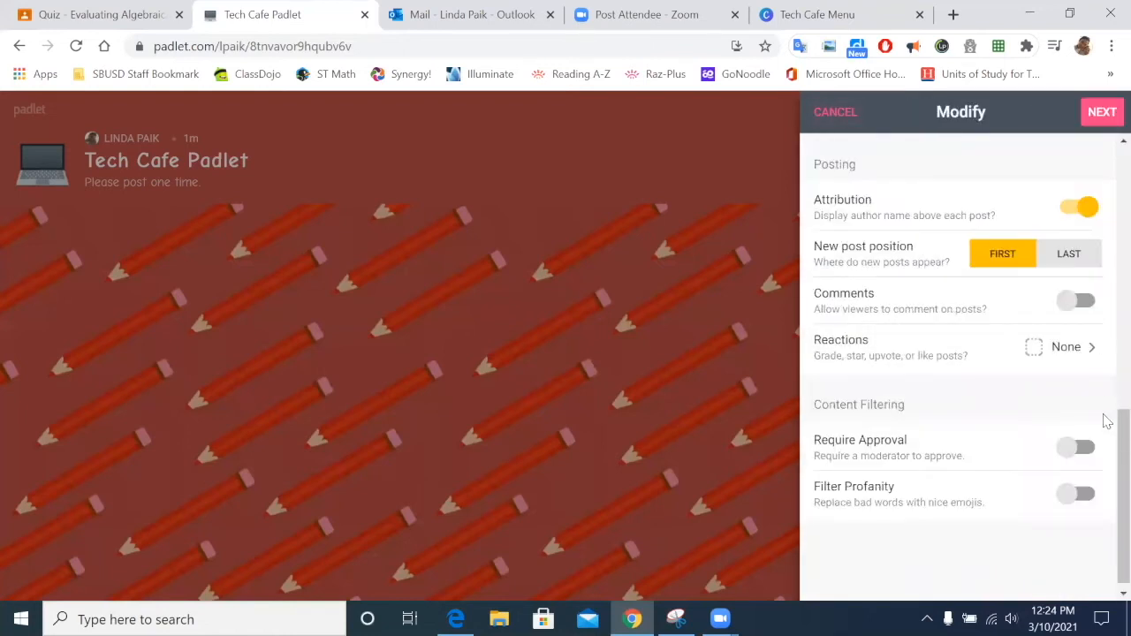
Step: Demonstrate Require Approval but leave it off, and switch Filter Profanity on
scroll(1043, 371, "down", 1)
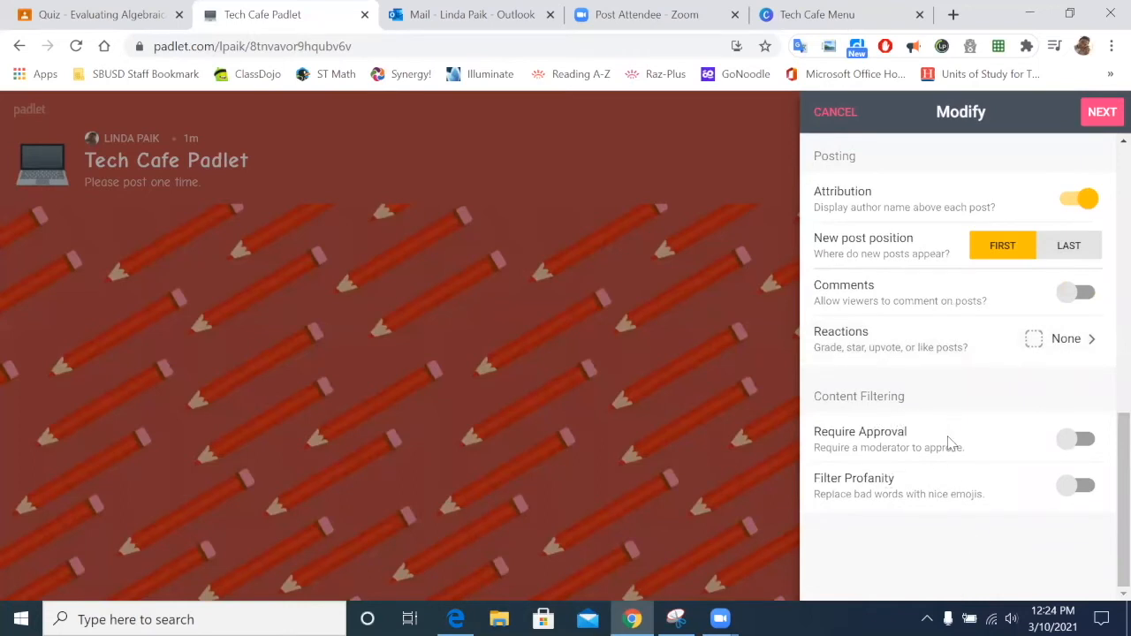
left_click(1070, 447)
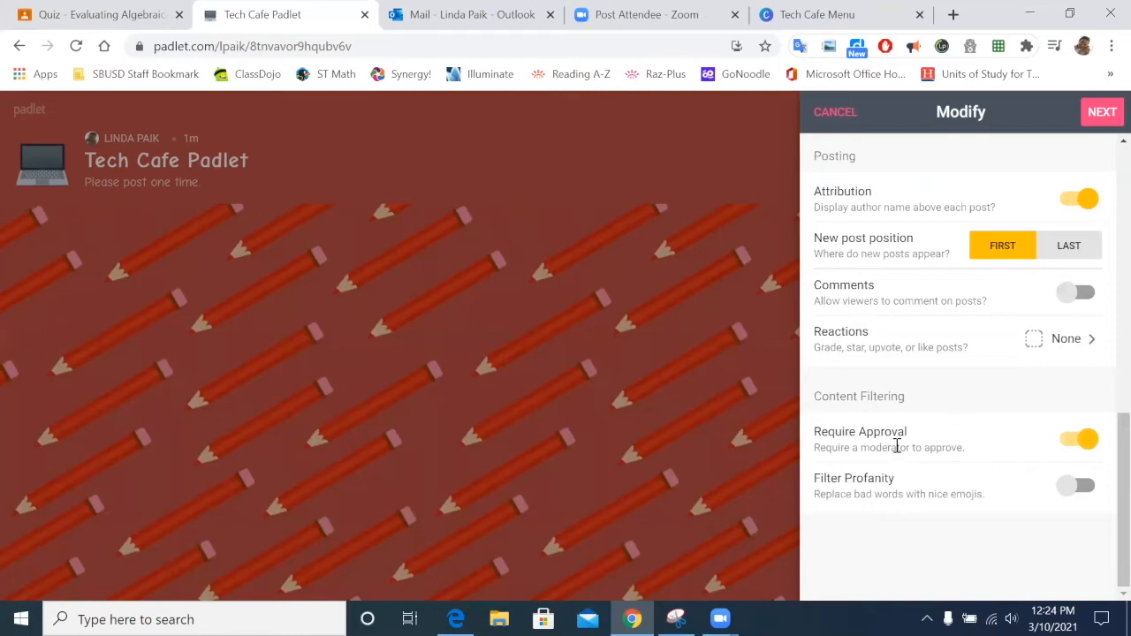
left_click(1078, 444)
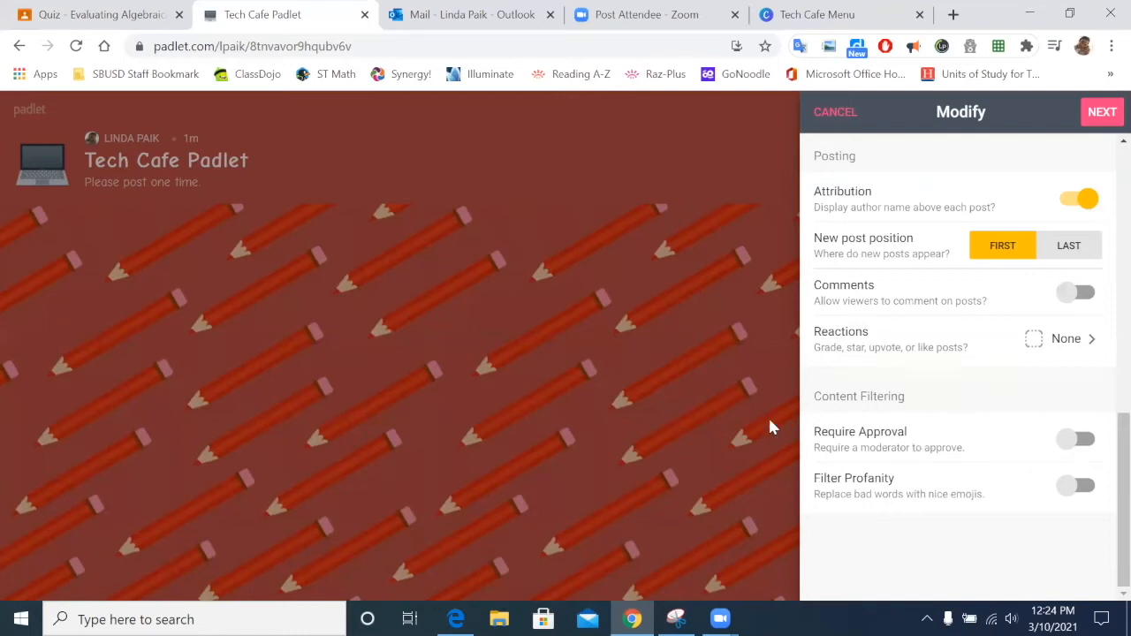
left_click(1065, 445)
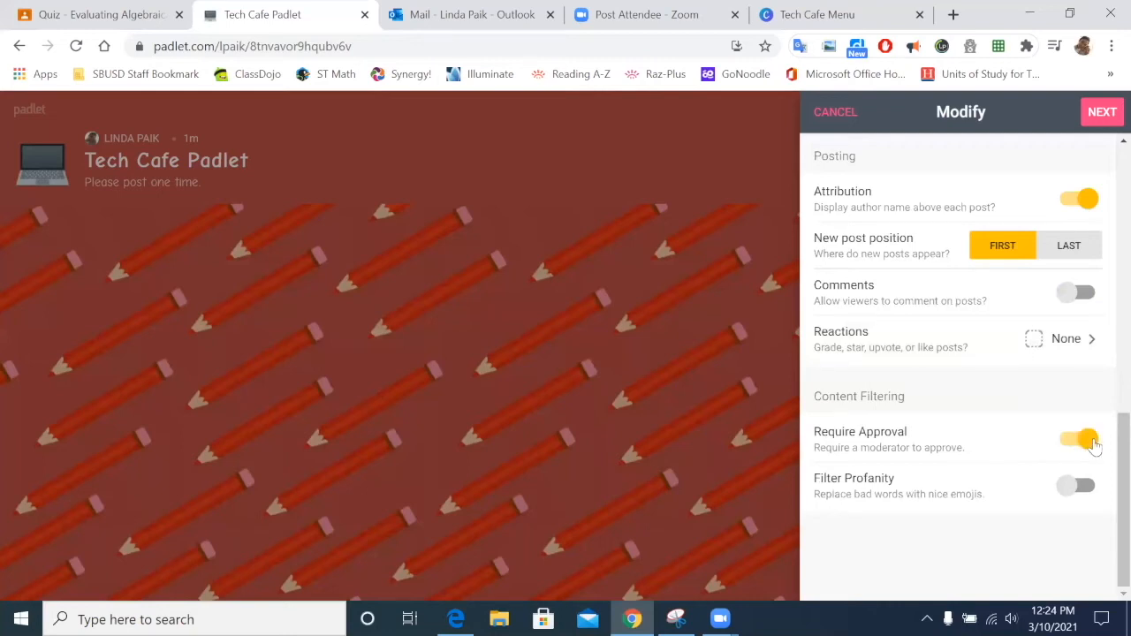
left_click(1092, 443)
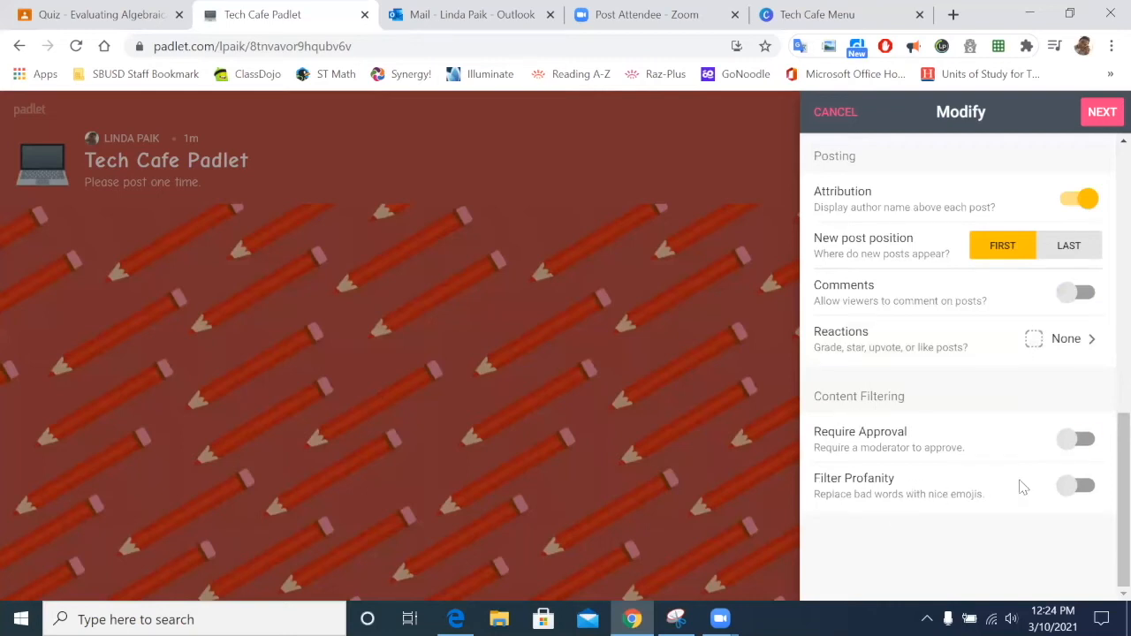
left_click(1061, 488)
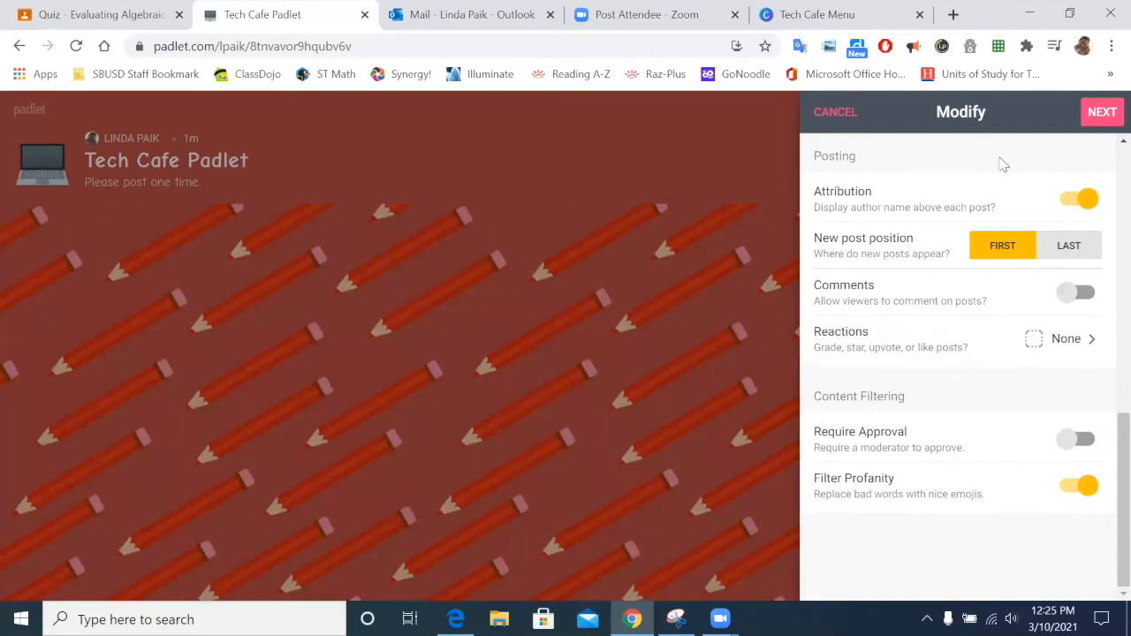
scroll(891, 282, "up", 8)
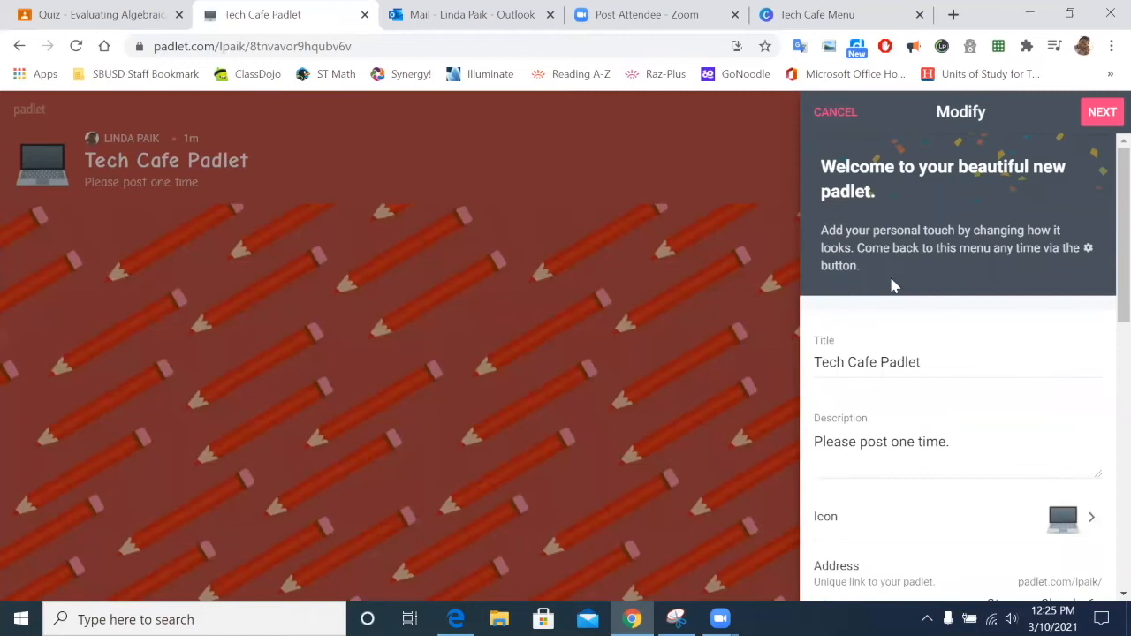
Step: Review the Tech Cafe Padlet settings, with profanity filtering on, and finish the wall setup
scroll(893, 285, "down", 4)
scroll(893, 285, "down", 4)
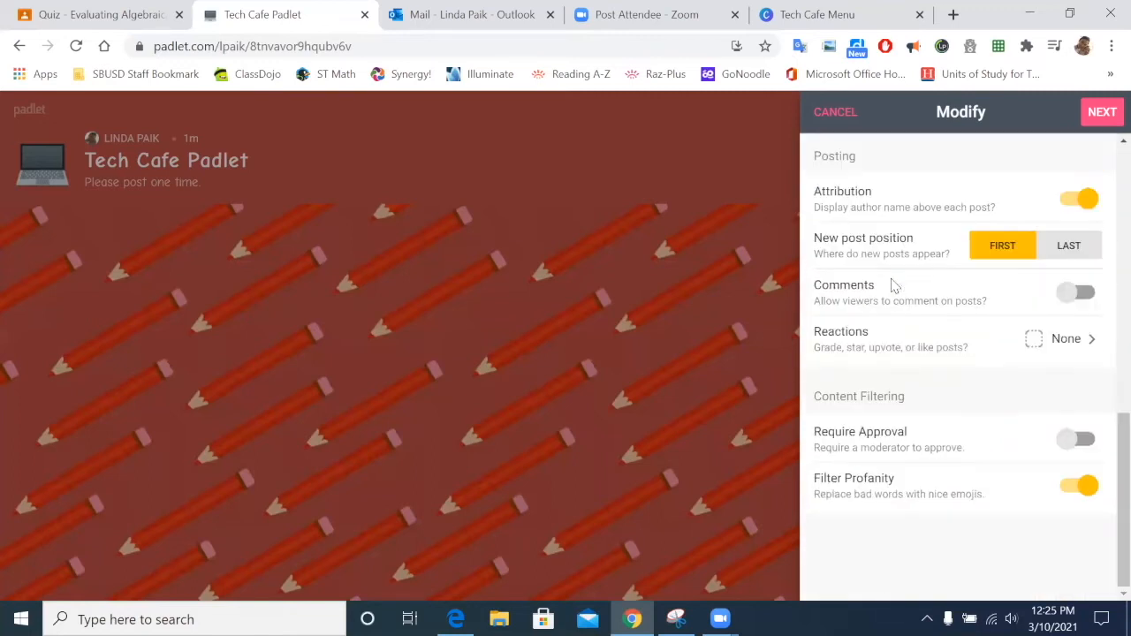
scroll(893, 284, "up", 8)
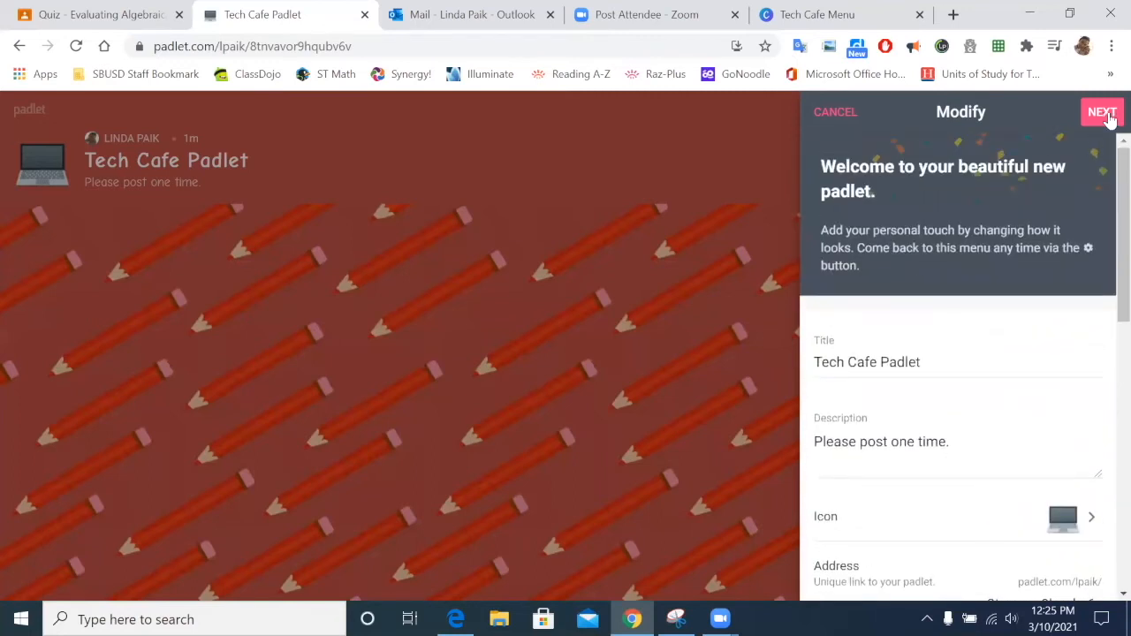
left_click(1105, 113)
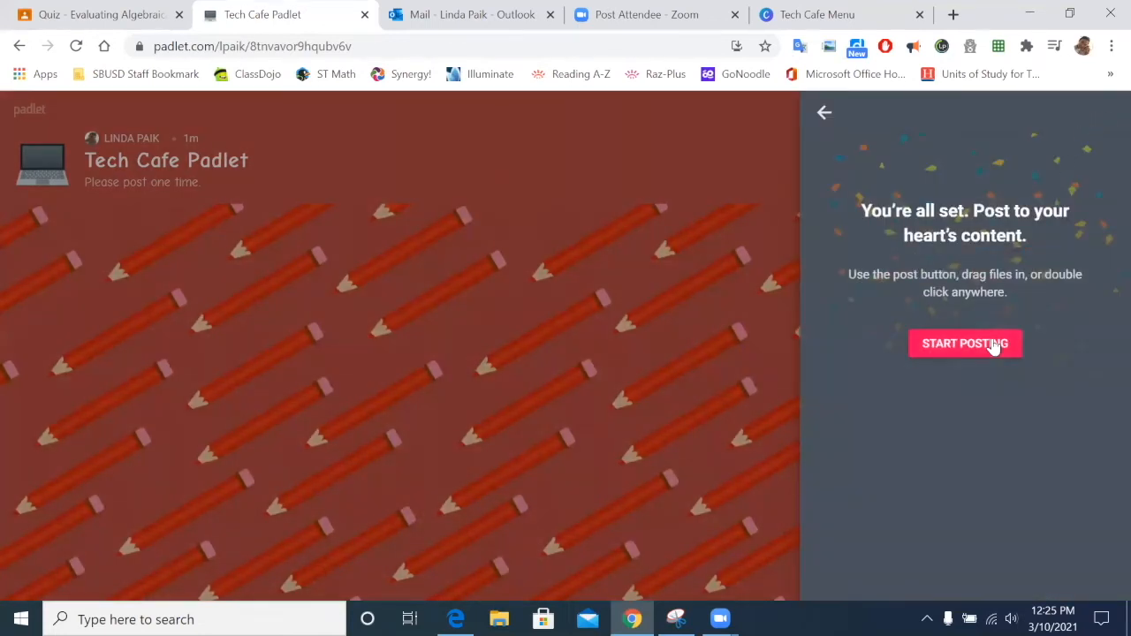
Step: Go back and review the pencil wallpaper, light scheme, font, attribution and filtering settings
left_click(825, 115)
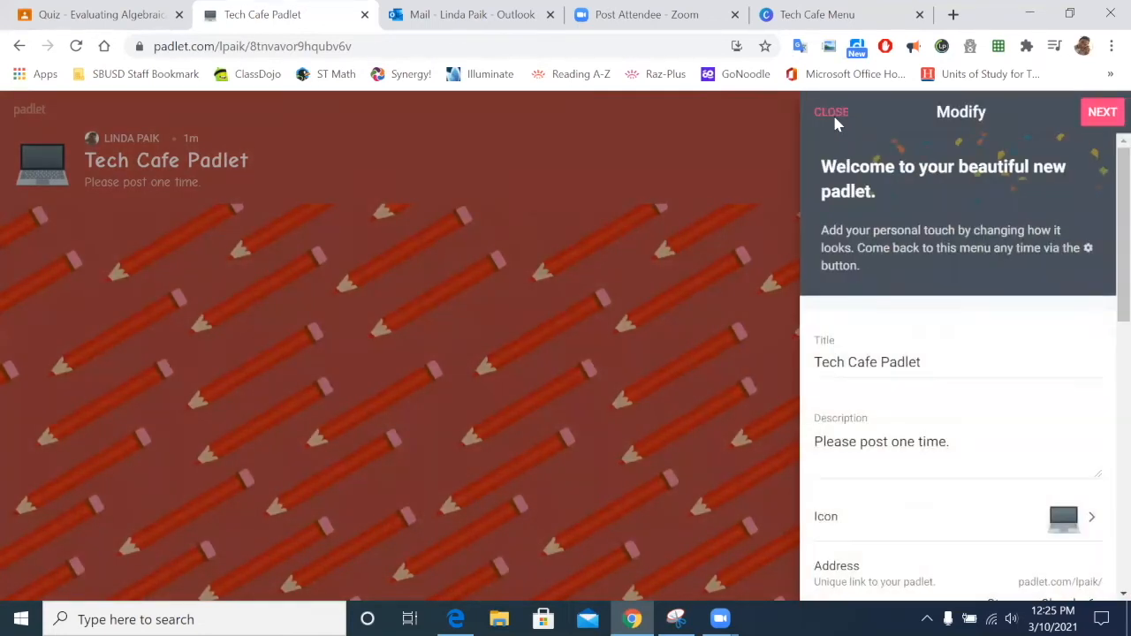
scroll(893, 349, "down", 4)
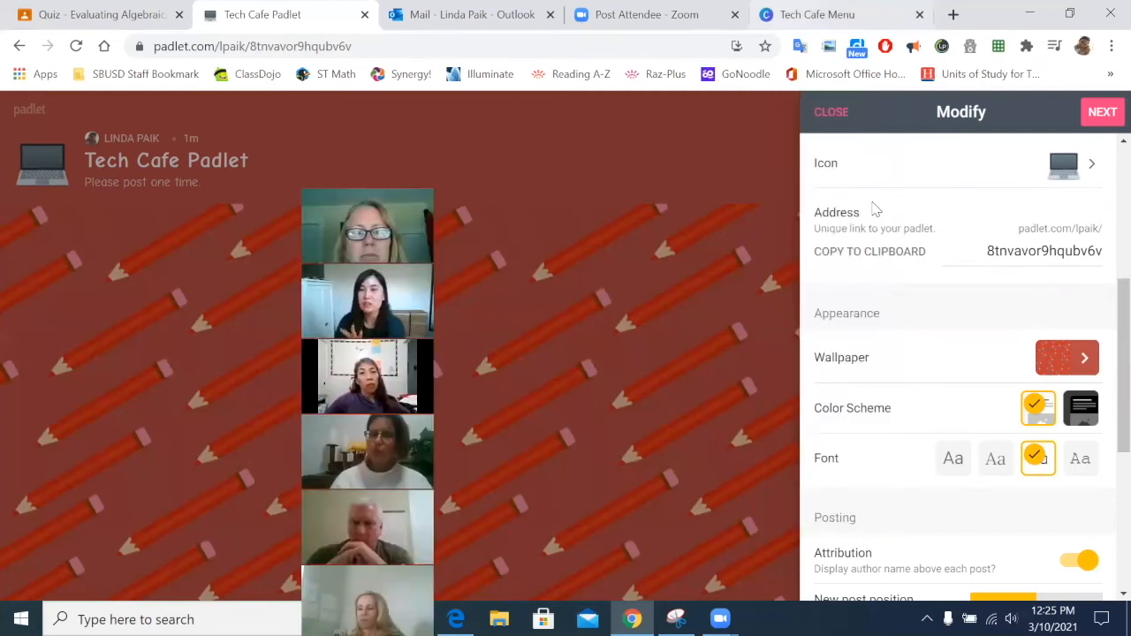
scroll(1048, 310, "down", 4)
scroll(1048, 310, "up", 2)
scroll(1049, 314, "up", 1)
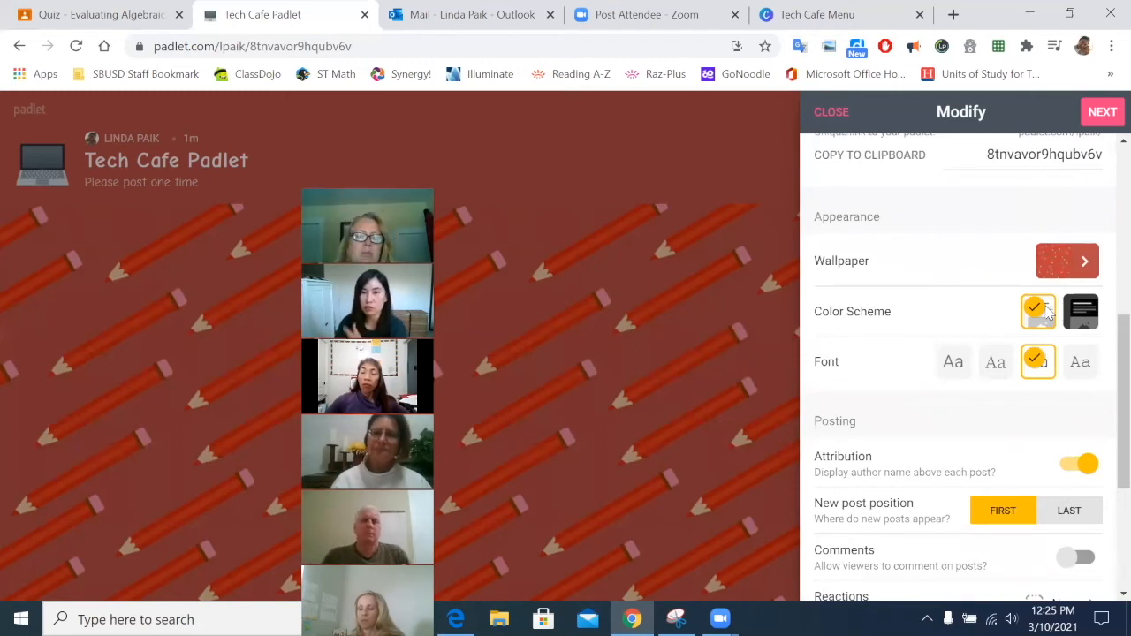
scroll(1041, 407, "down", 3)
scroll(1045, 414, "up", 2)
scroll(1044, 414, "up", 4)
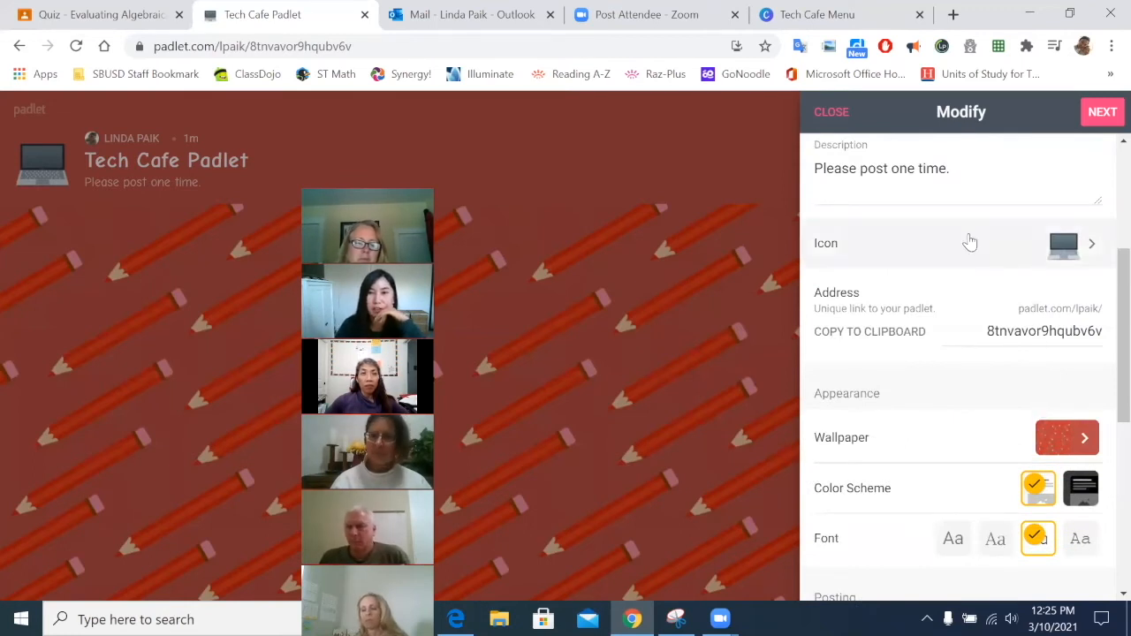
scroll(963, 246, "down", 5)
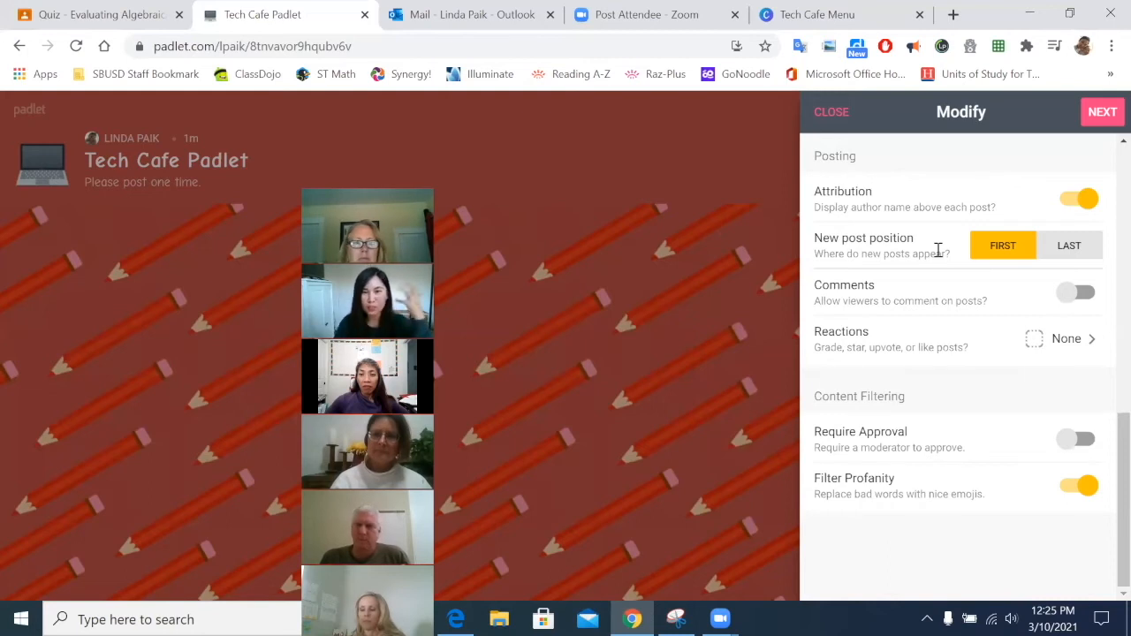
scroll(949, 380, "up", 5)
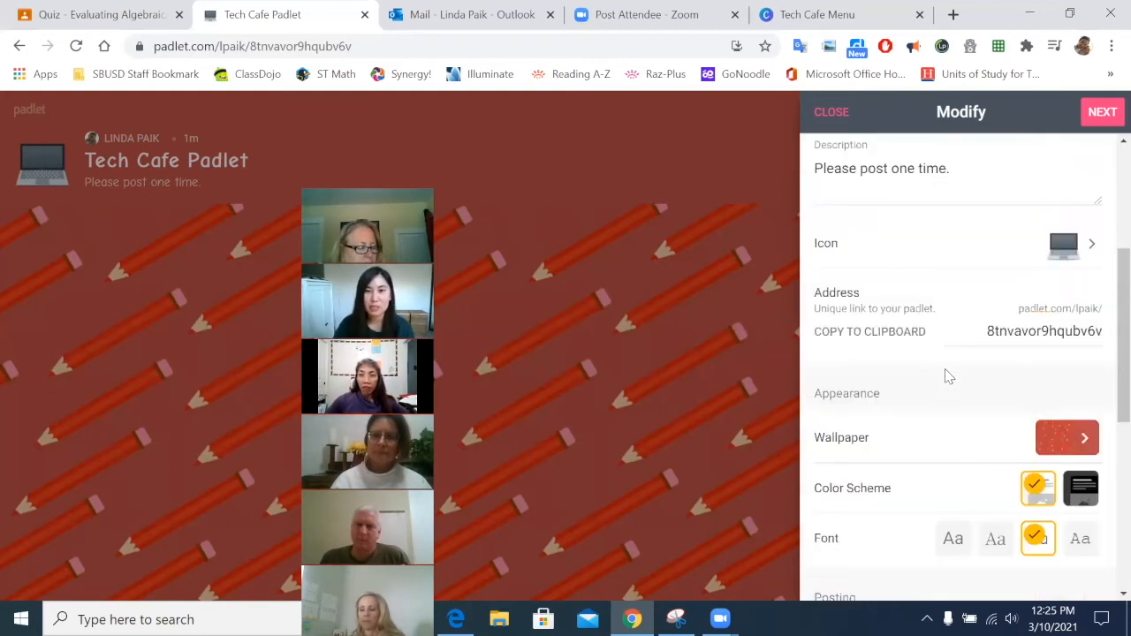
scroll(946, 367, "up", 3)
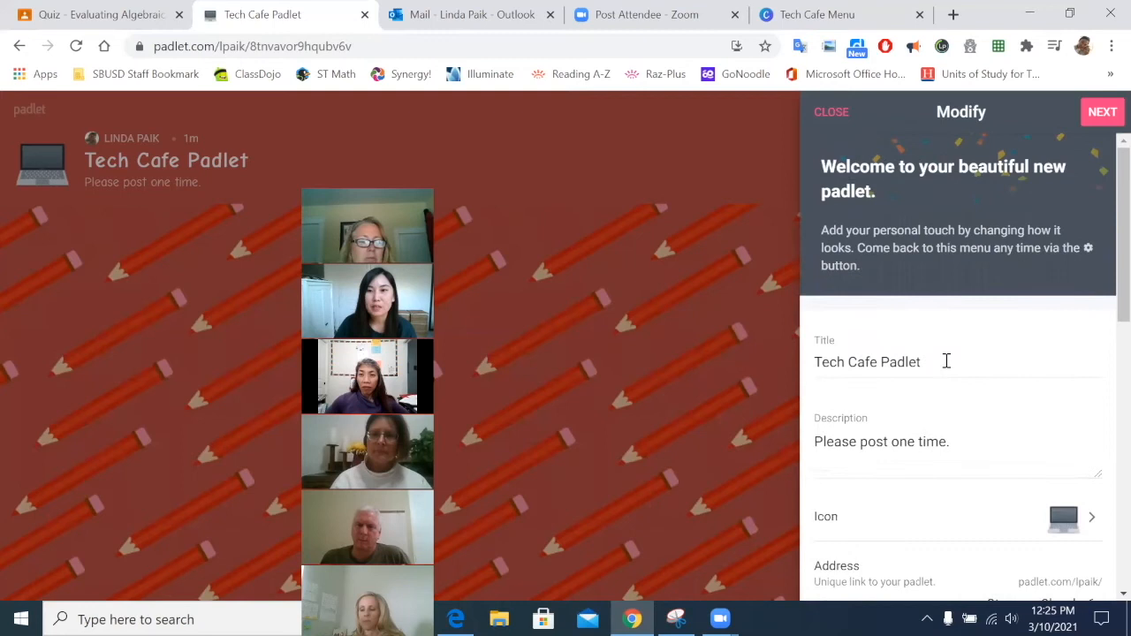
scroll(949, 361, "down", 7)
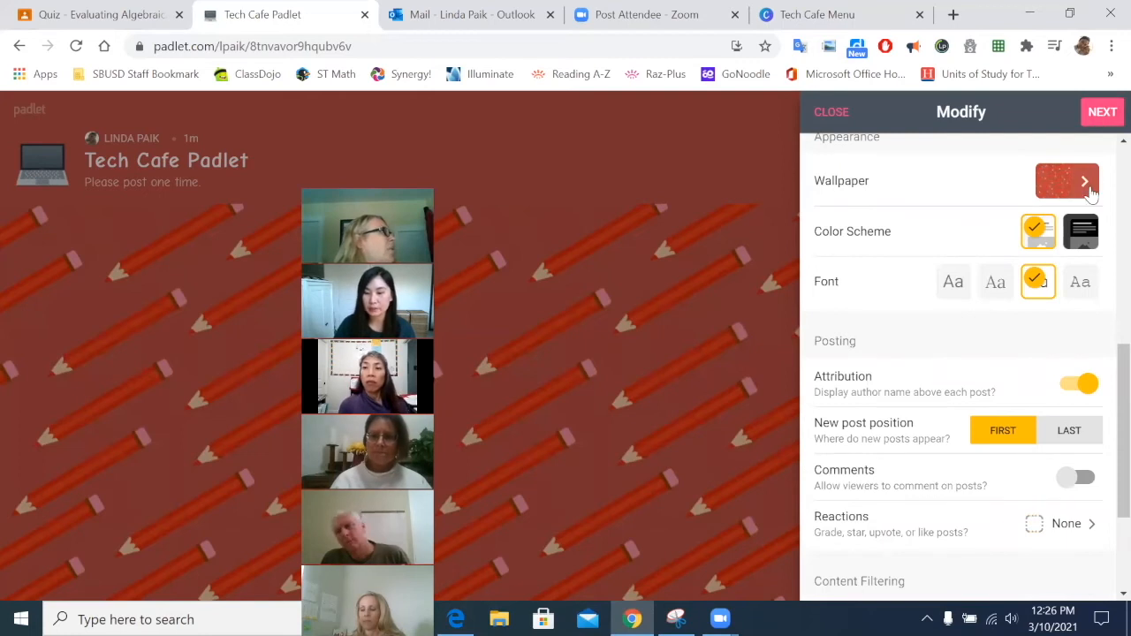
scroll(1057, 350, "down", 2)
scroll(1060, 363, "up", 3)
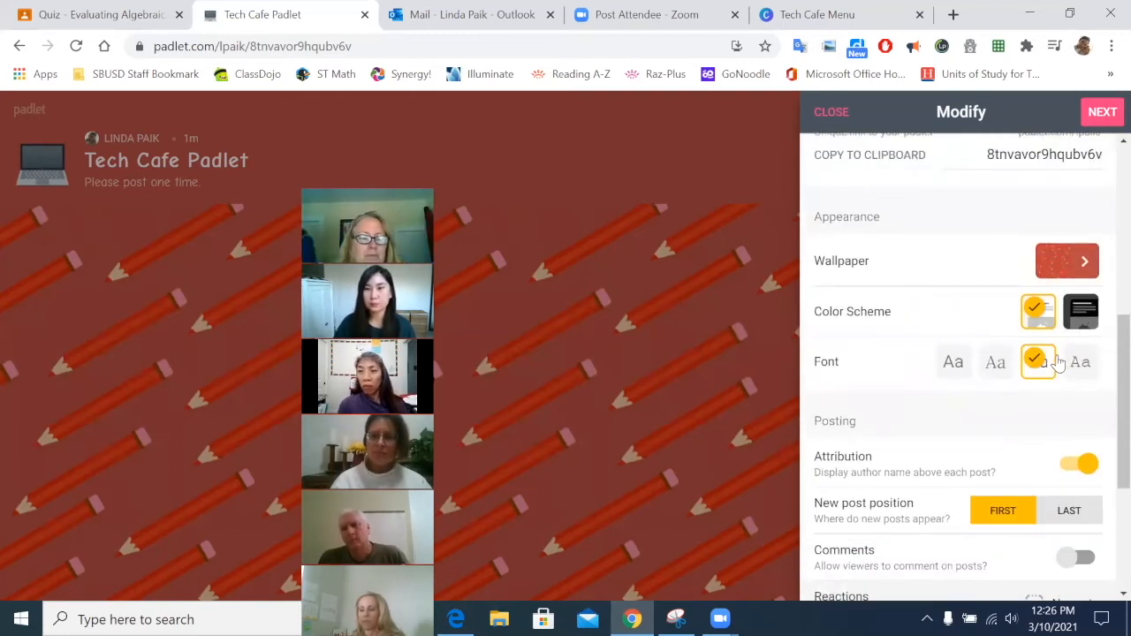
scroll(1061, 363, "up", 2)
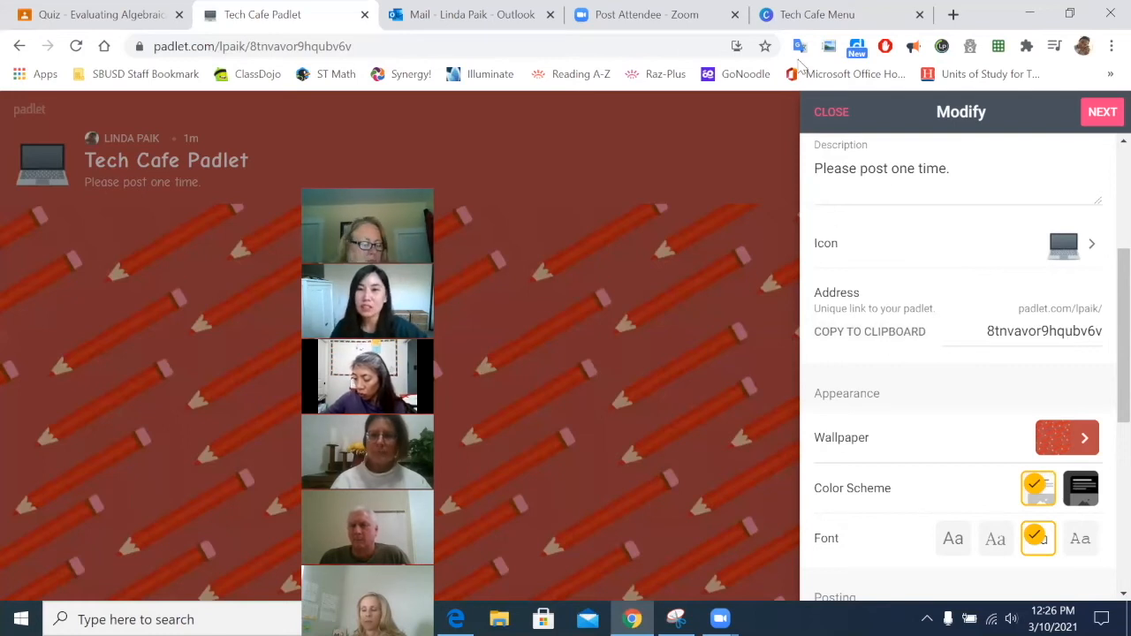
Step: Close the settings panel and bring up the wall's sharing options
left_click(831, 113)
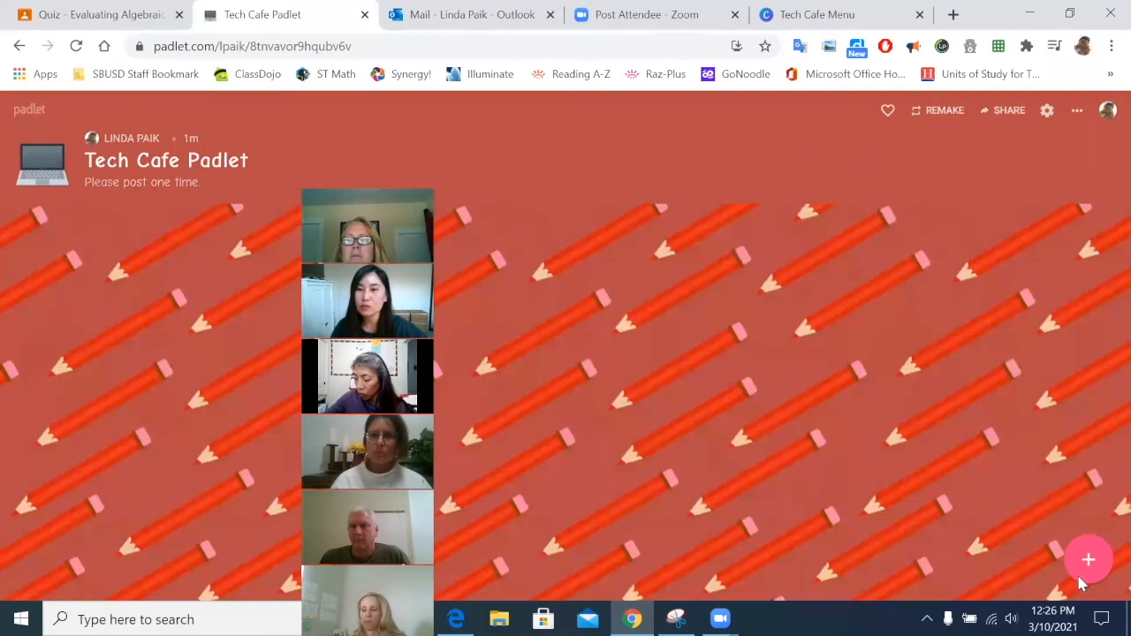
left_click(1008, 116)
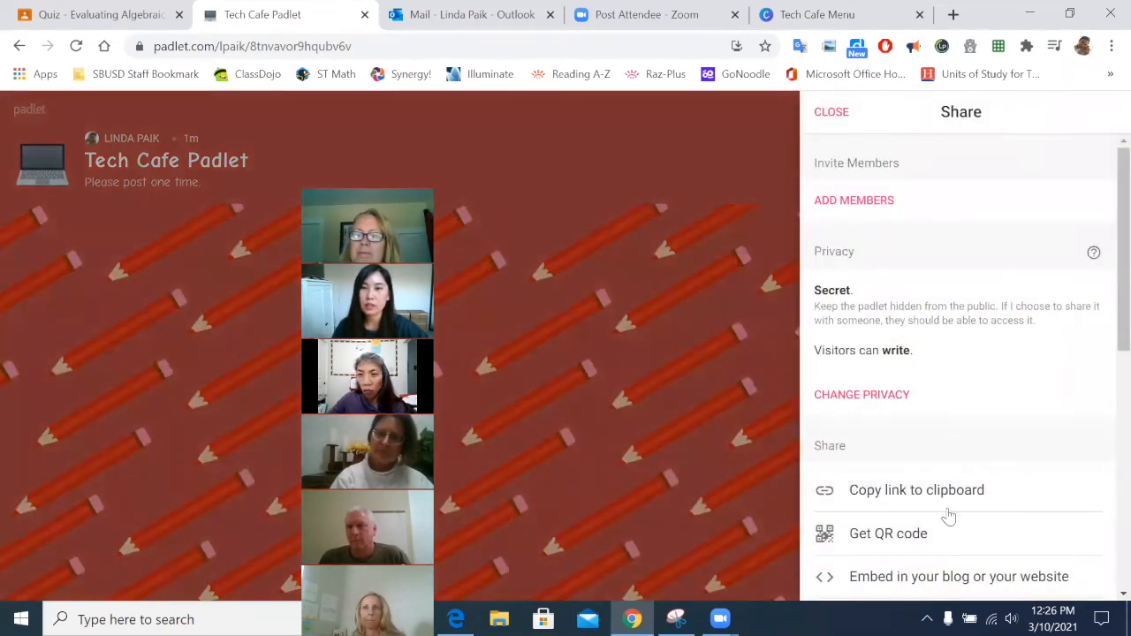
scroll(990, 195, "down", 5)
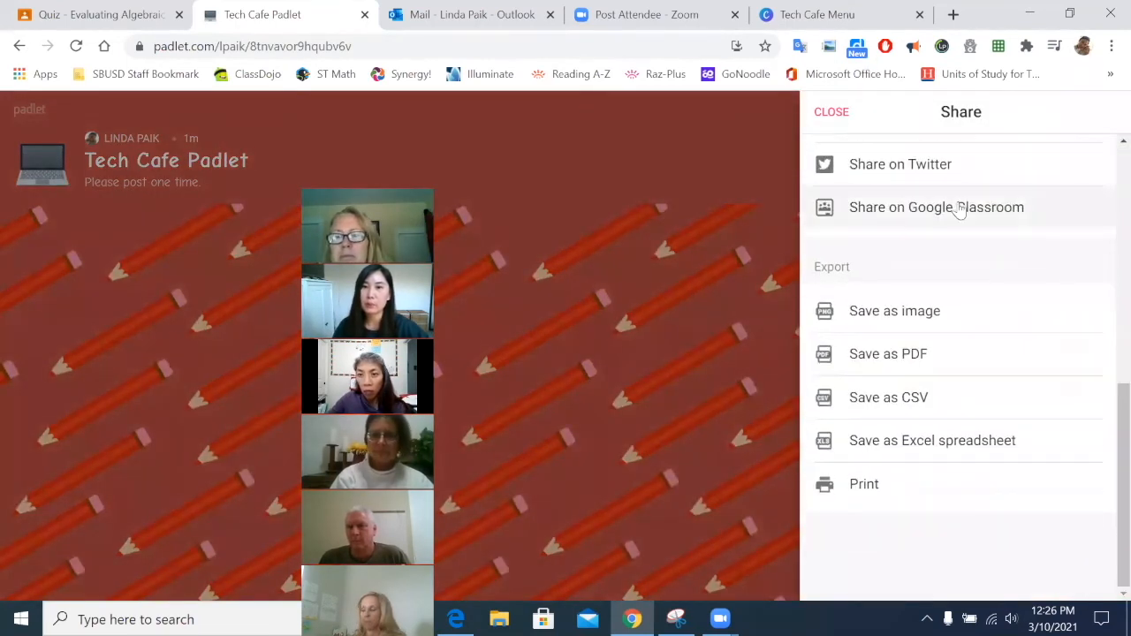
Step: Reopen the sharing options and copy the Tech Cafe Padlet link to the clipboard
left_click(832, 113)
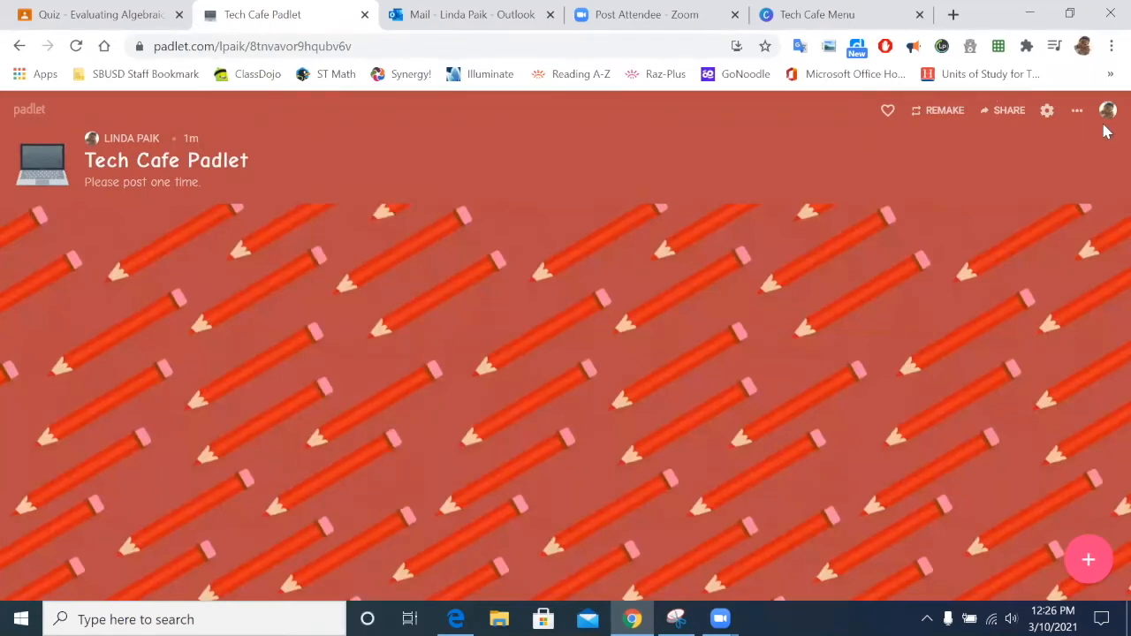
left_click(1014, 111)
scroll(982, 269, "down", 3)
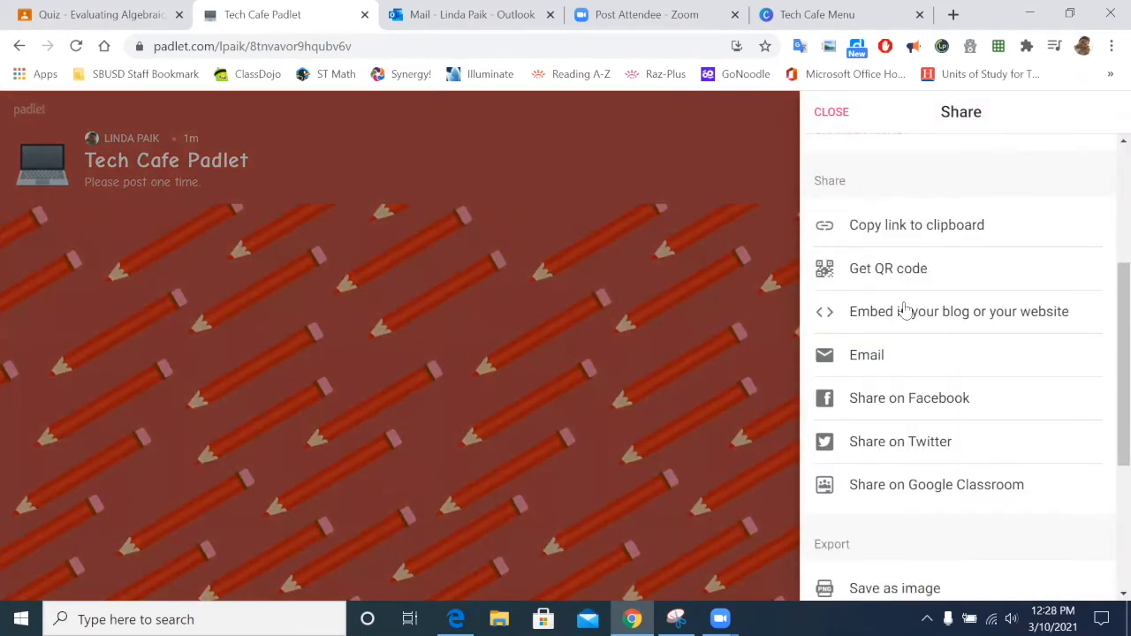
left_click(901, 232)
scroll(936, 157, "up", 3)
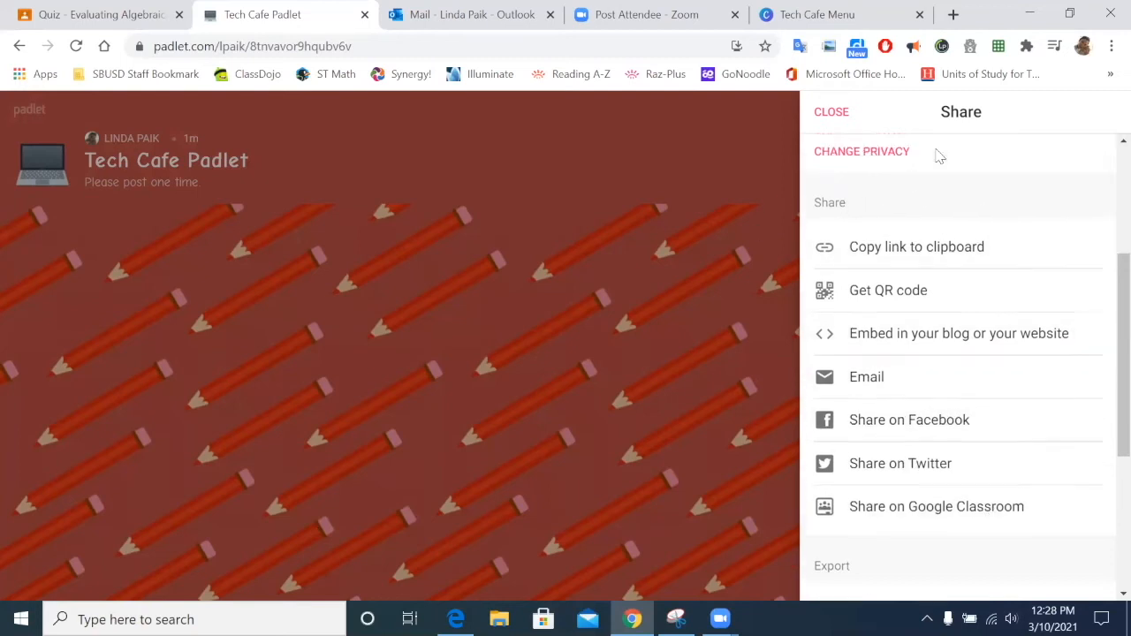
scroll(937, 245, "down", 6)
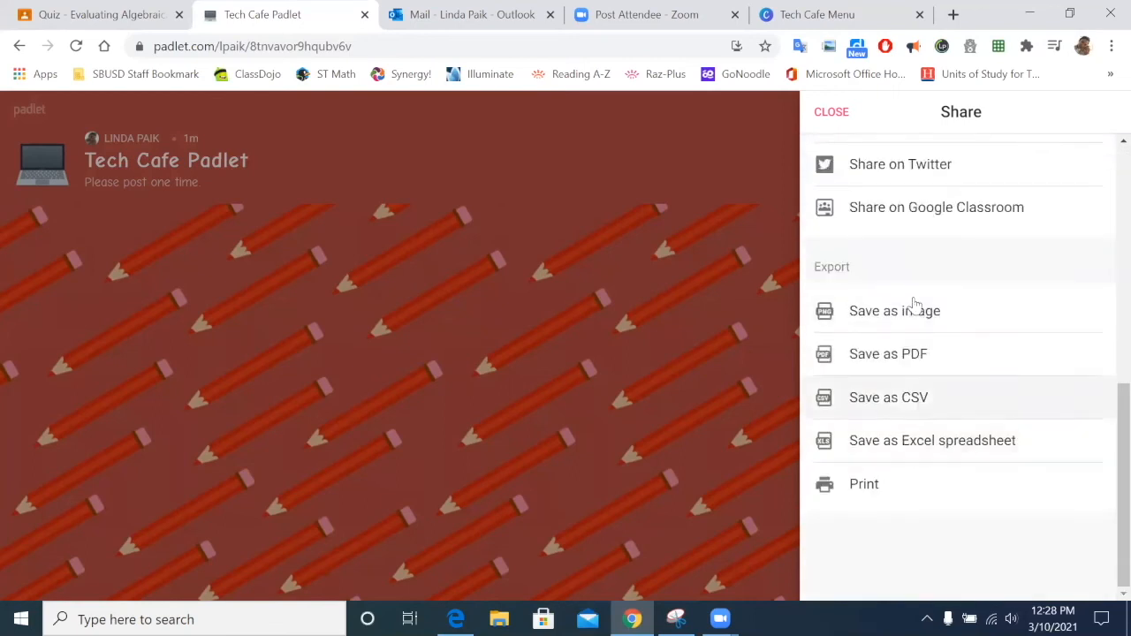
scroll(915, 332, "up", 2)
Step: Share the wall to Google Classroom as an announcement for the 6th Graders class
left_click(919, 393)
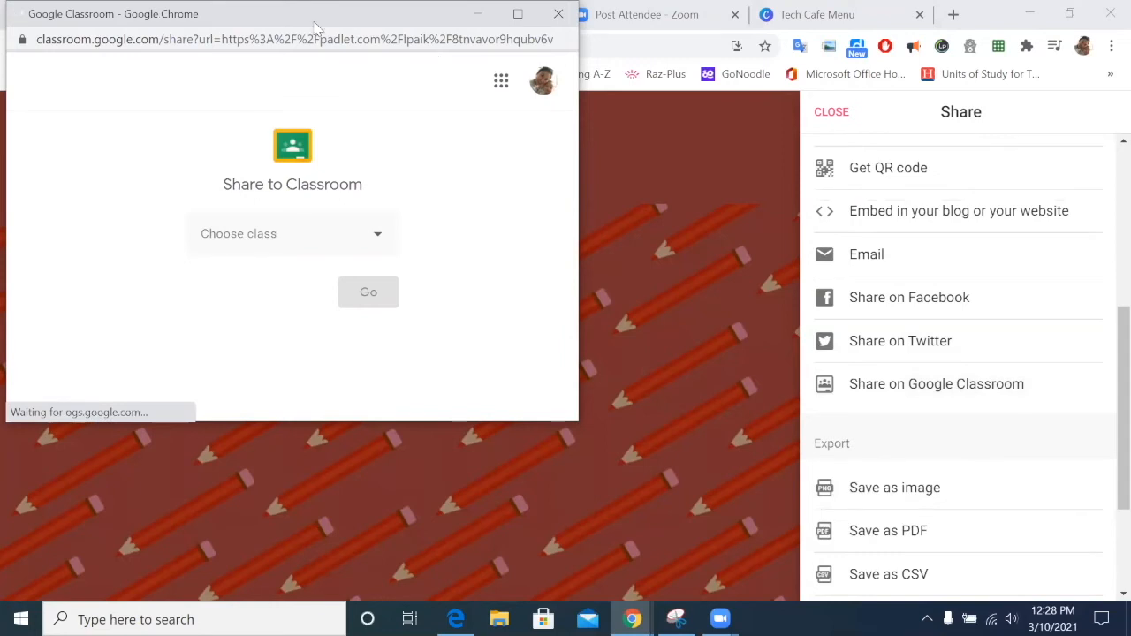
left_click_drag(296, 20, 518, 215)
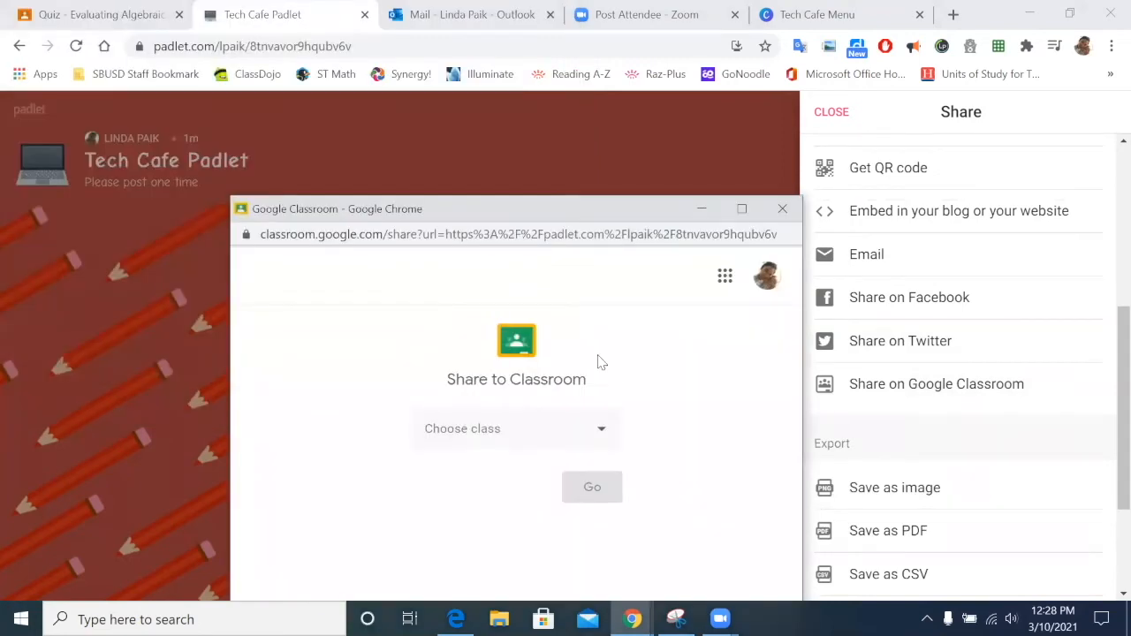
left_click(500, 446)
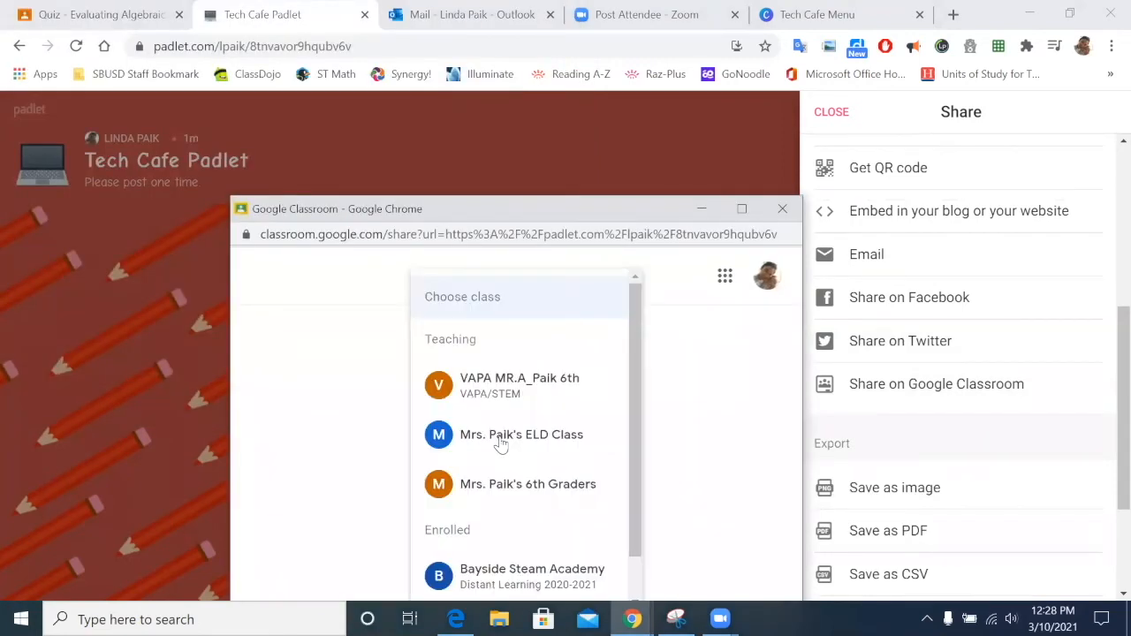
left_click(583, 493)
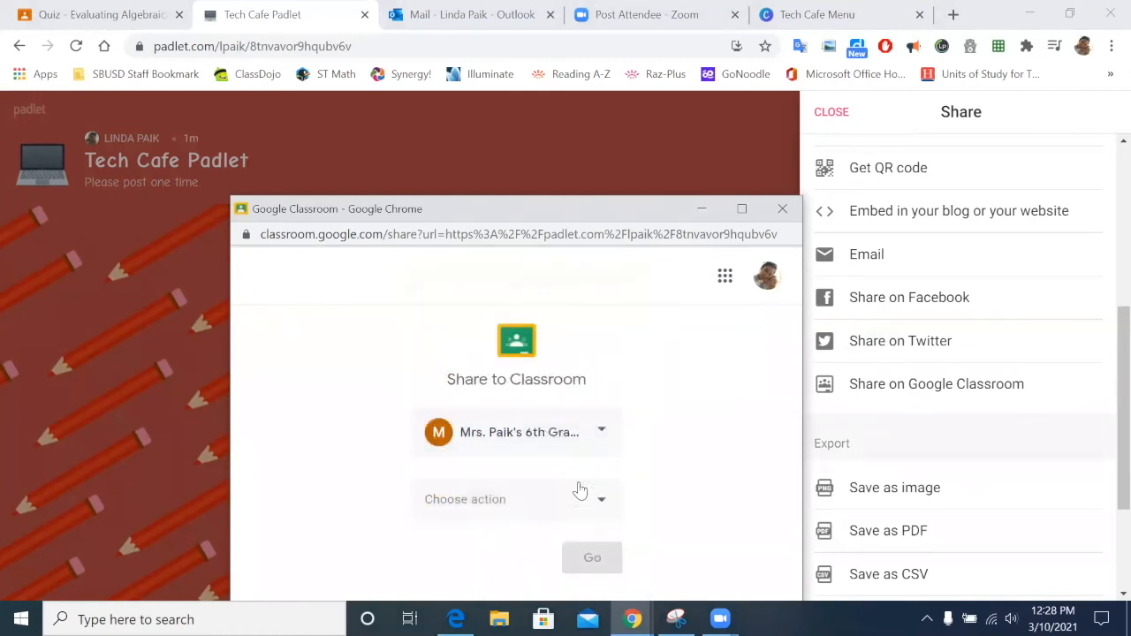
left_click(590, 501)
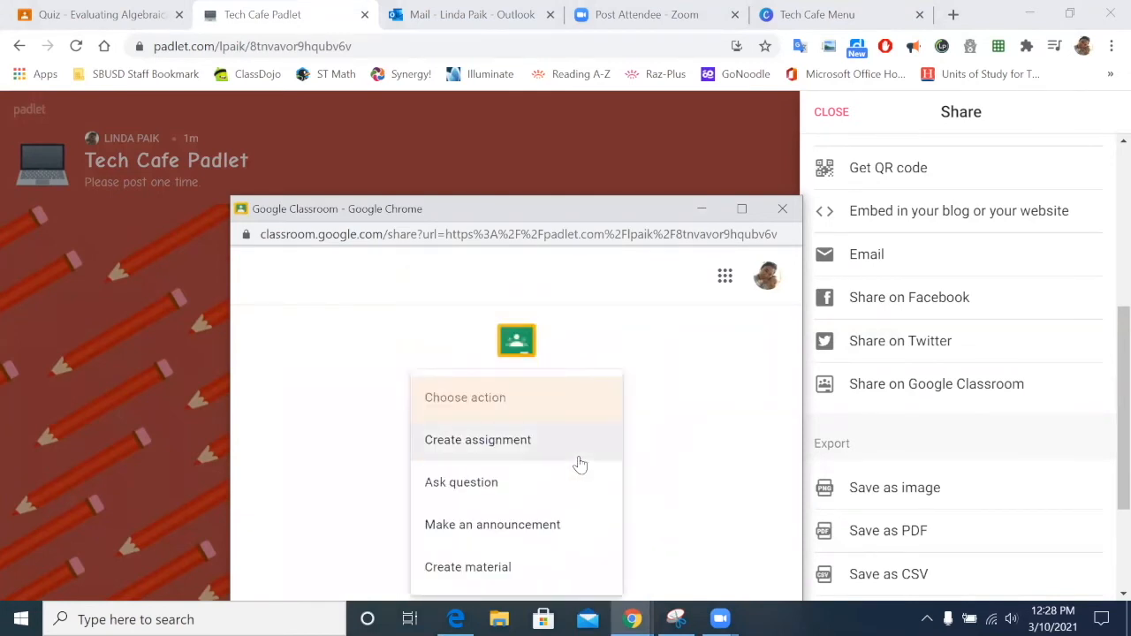
left_click(548, 525)
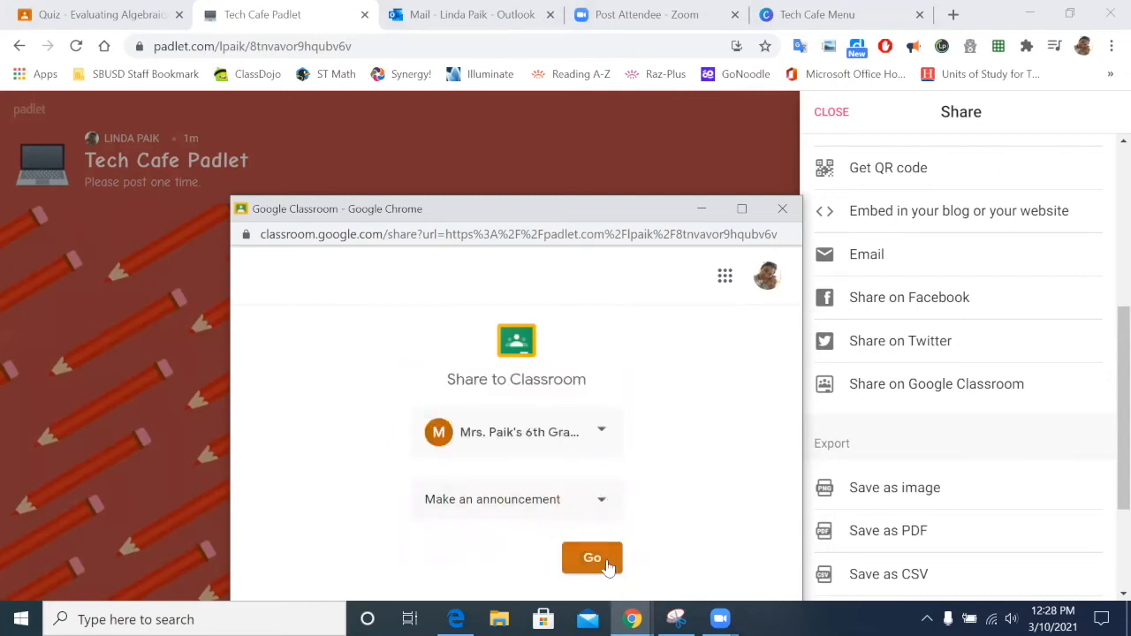
left_click(608, 557)
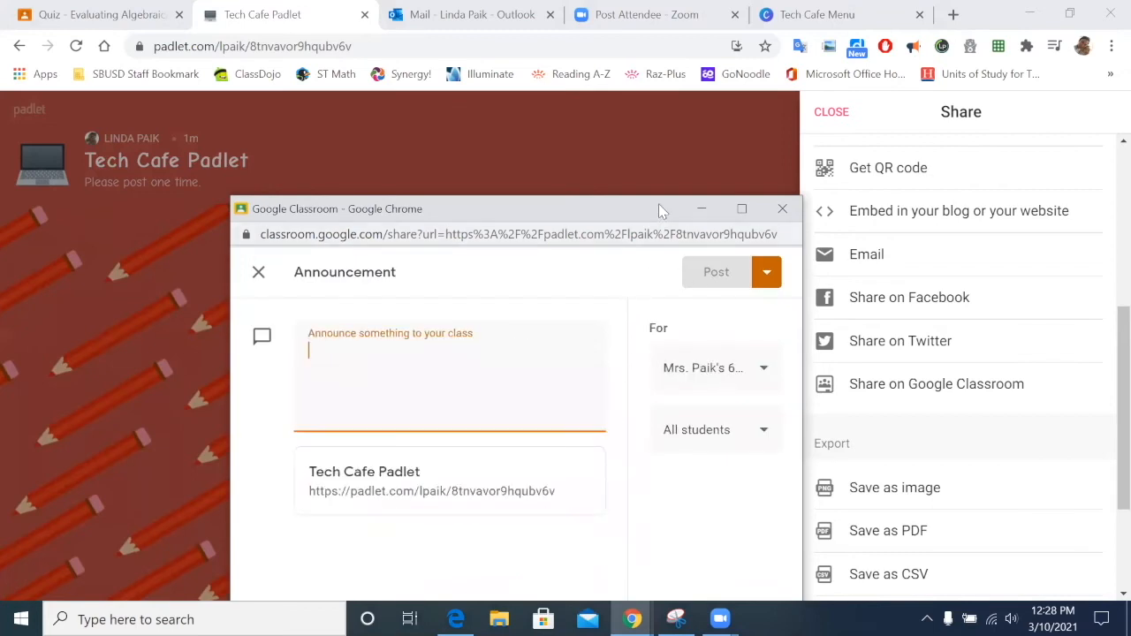
Step: Post the 'Link to Padlet' announcement and view it in the class stream
left_click(715, 144)
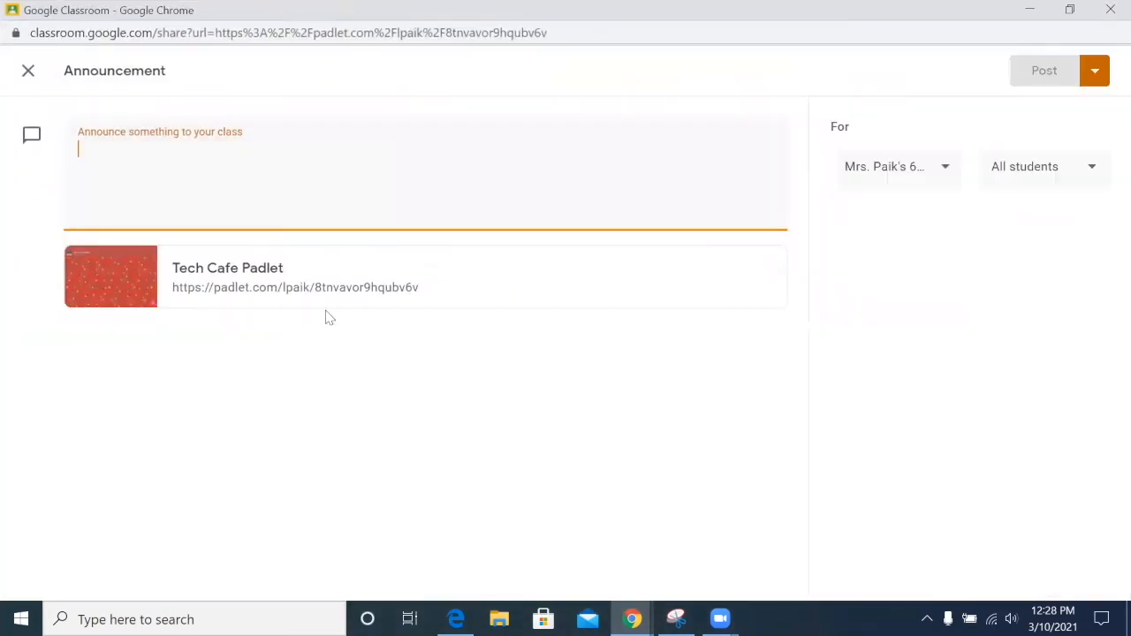
type("Lik")
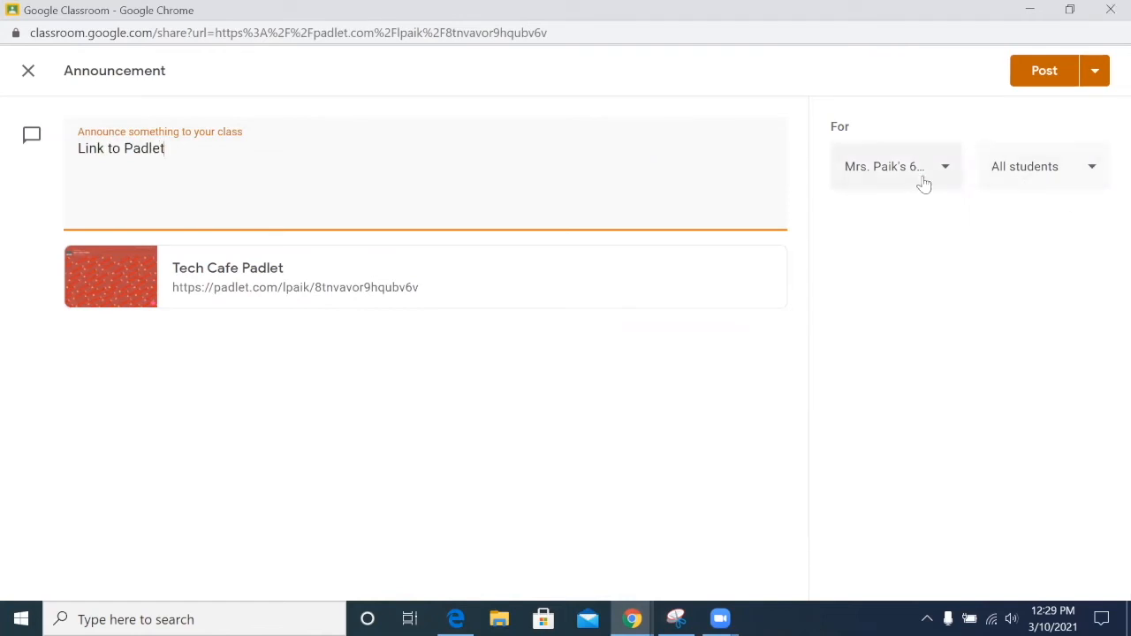
left_click(1043, 72)
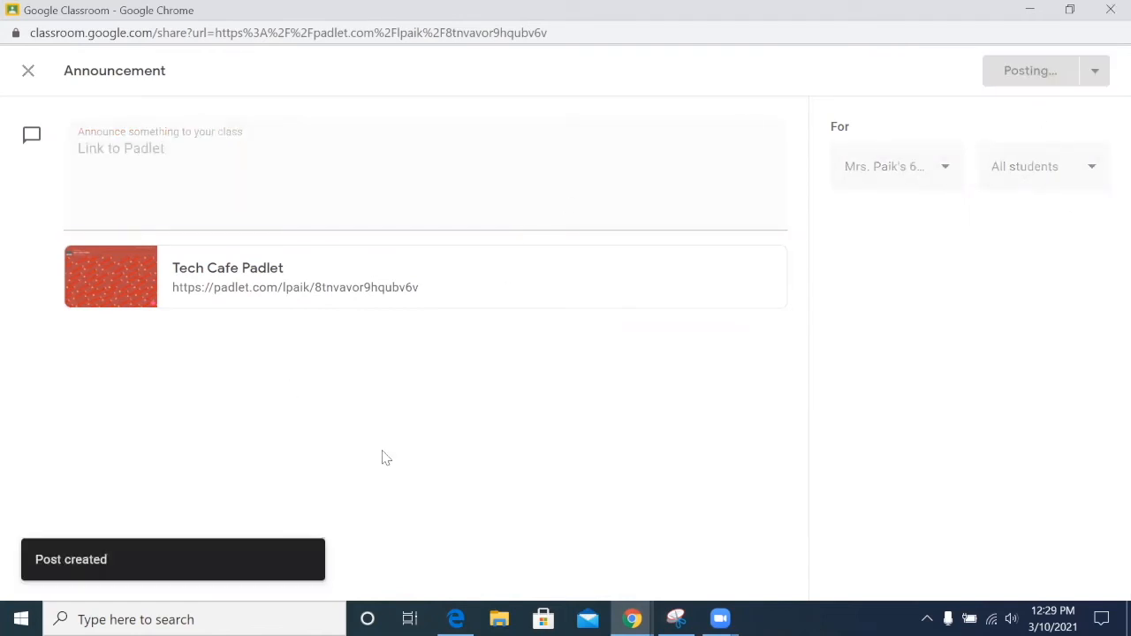
left_click(566, 223)
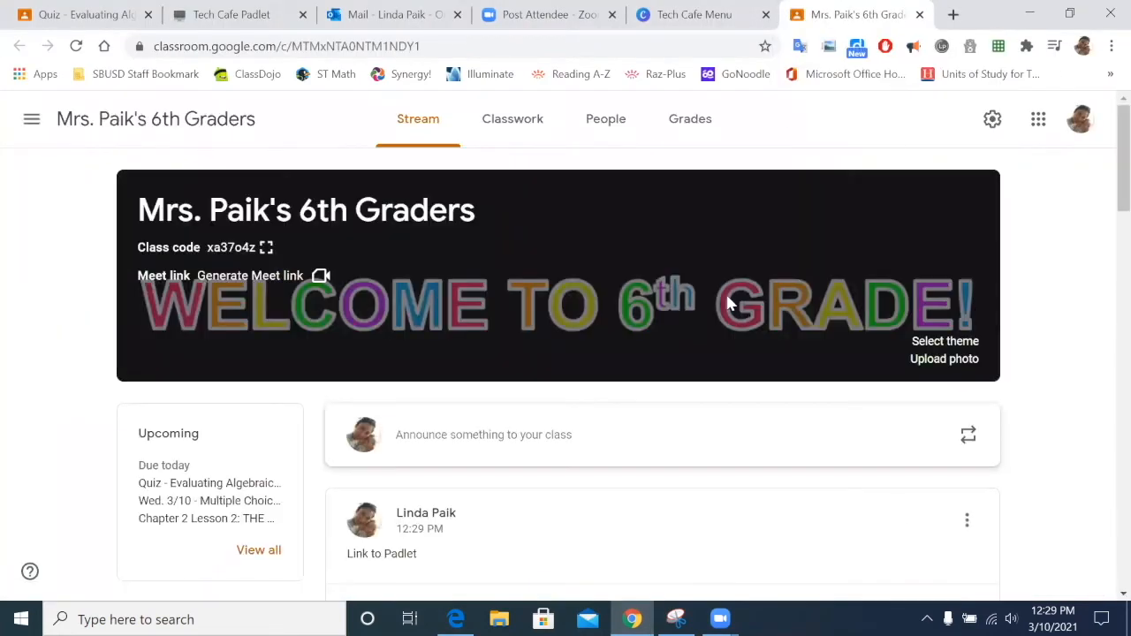
Step: Delete the 'Link to Padlet' announcement from the class stream, then minimize and restore Chrome
scroll(729, 298, "down", 5)
scroll(728, 298, "up", 3)
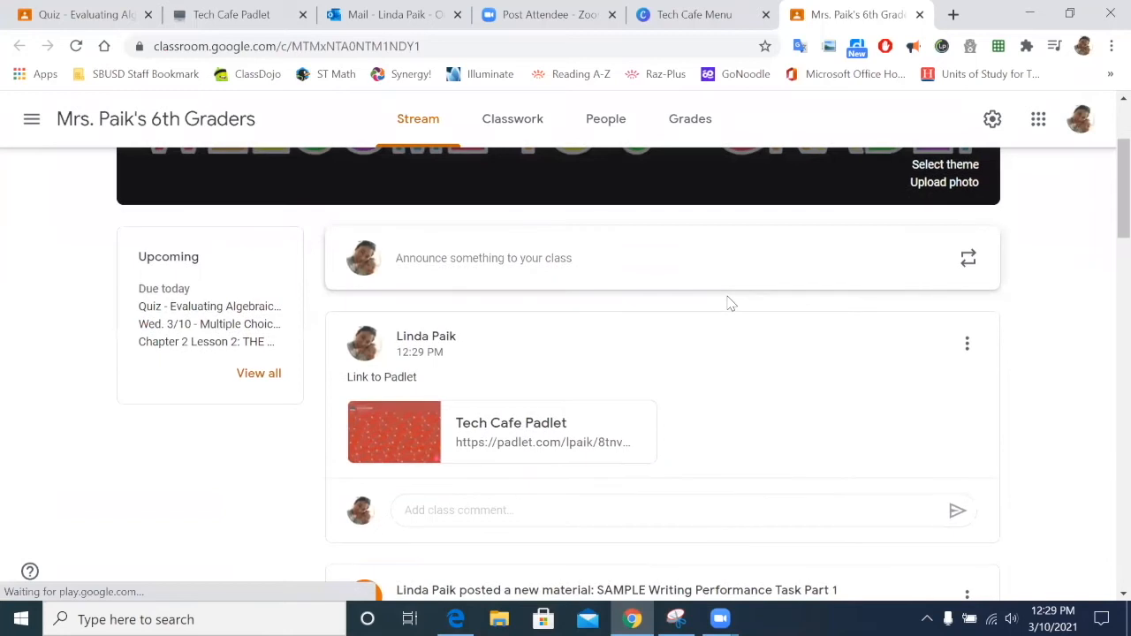
left_click(969, 344)
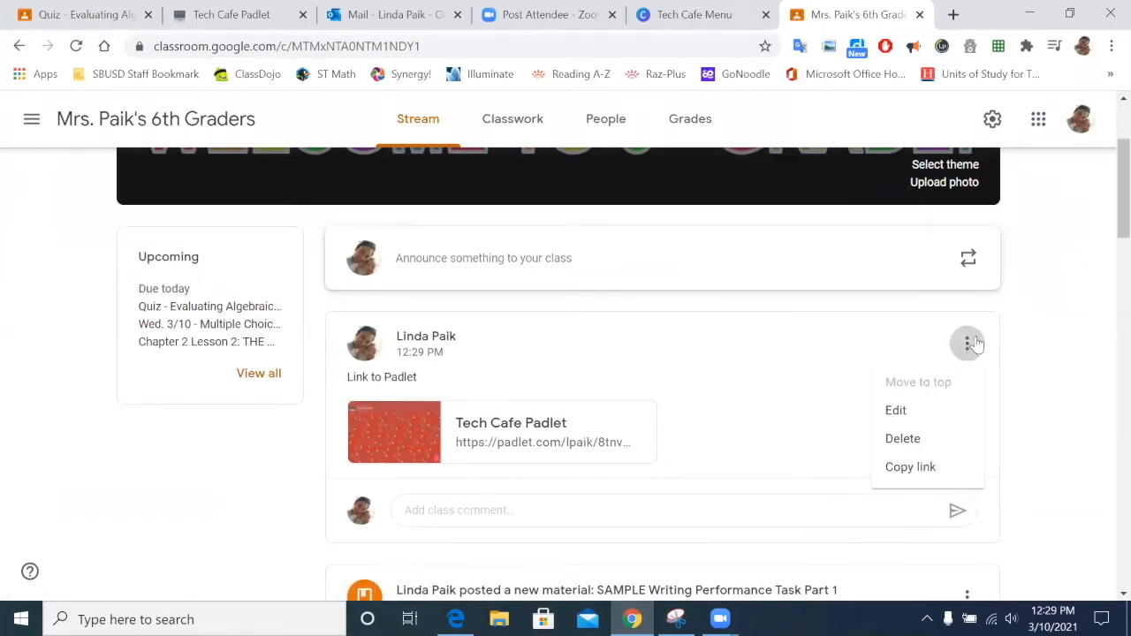
left_click(940, 440)
left_click(648, 400)
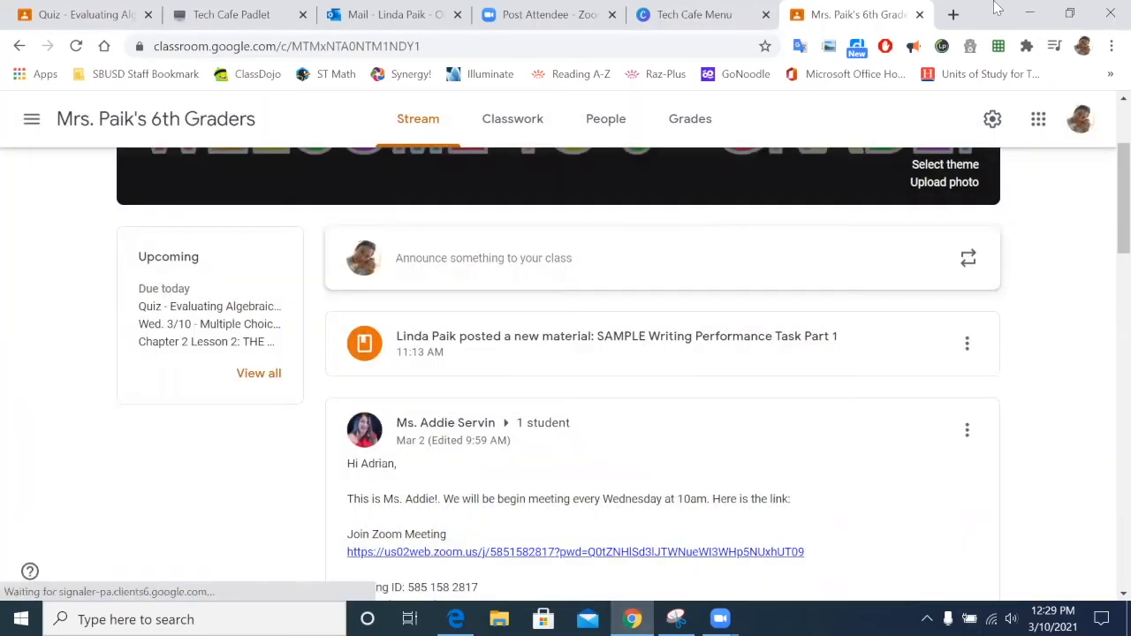
left_click(1028, 13)
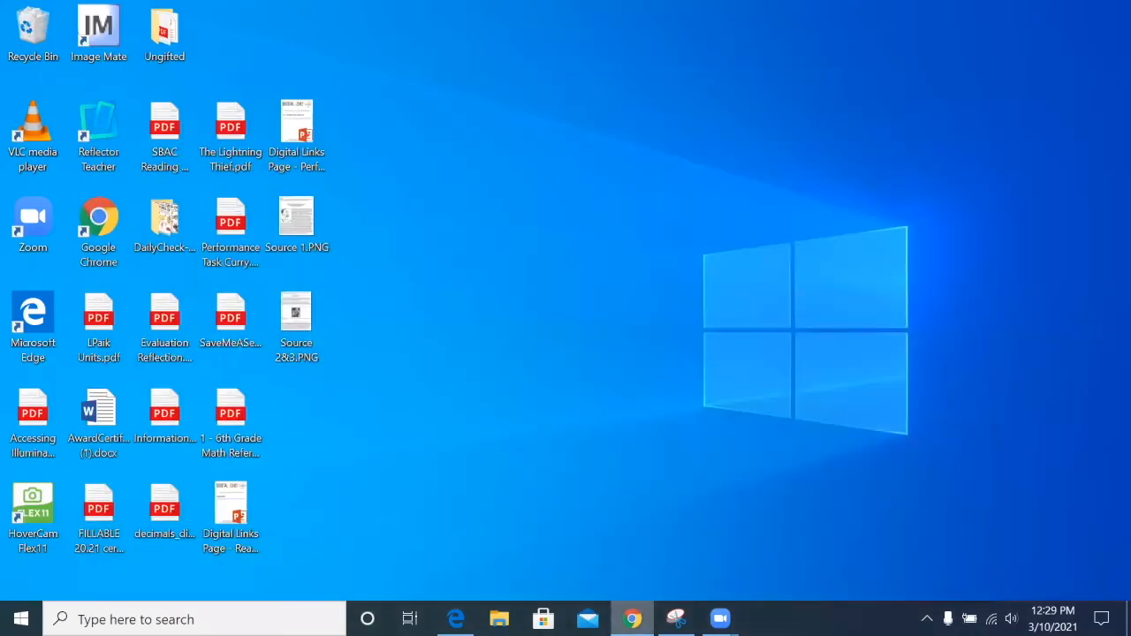
left_click(632, 619)
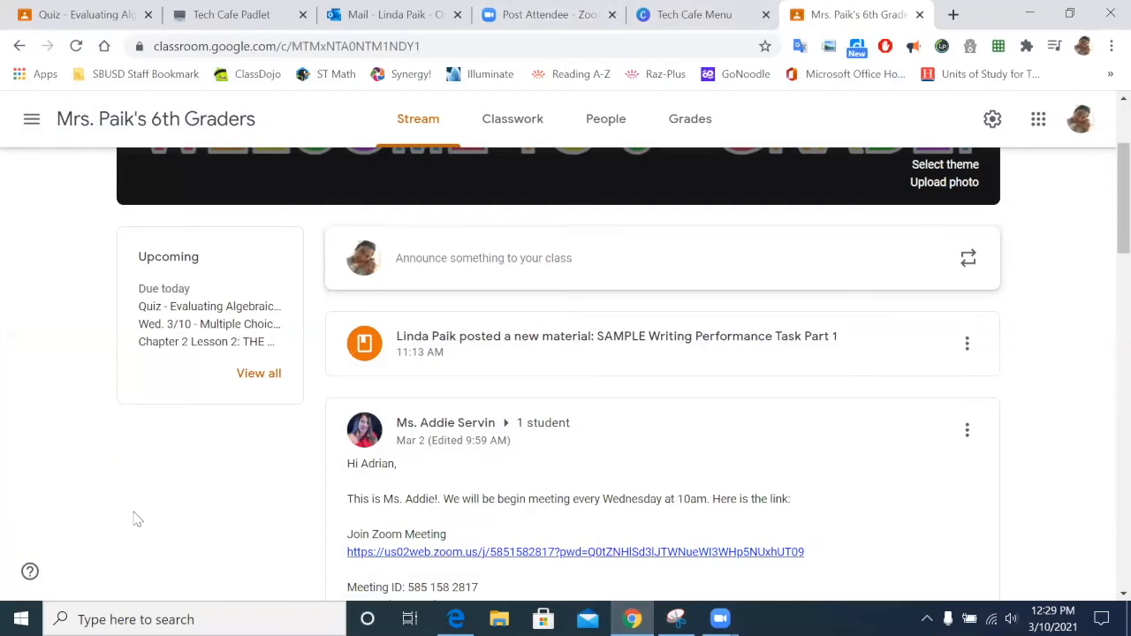
Step: Return to the Tech Cafe Padlet and post it to Classroom as a 'Padlet link' announcement
left_click(214, 9)
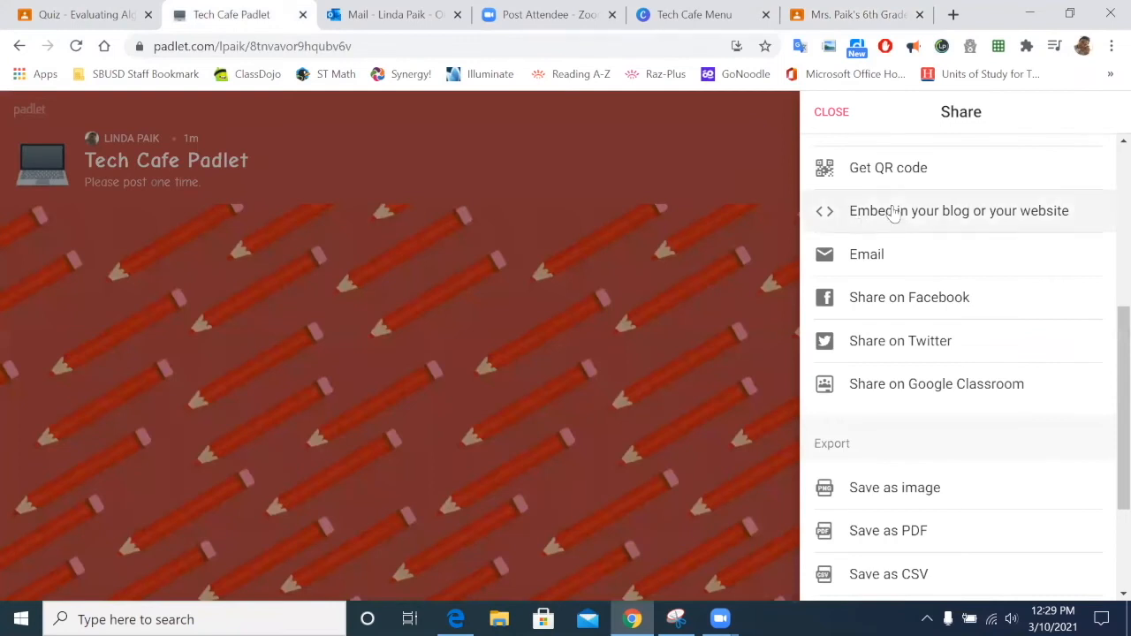
left_click(831, 112)
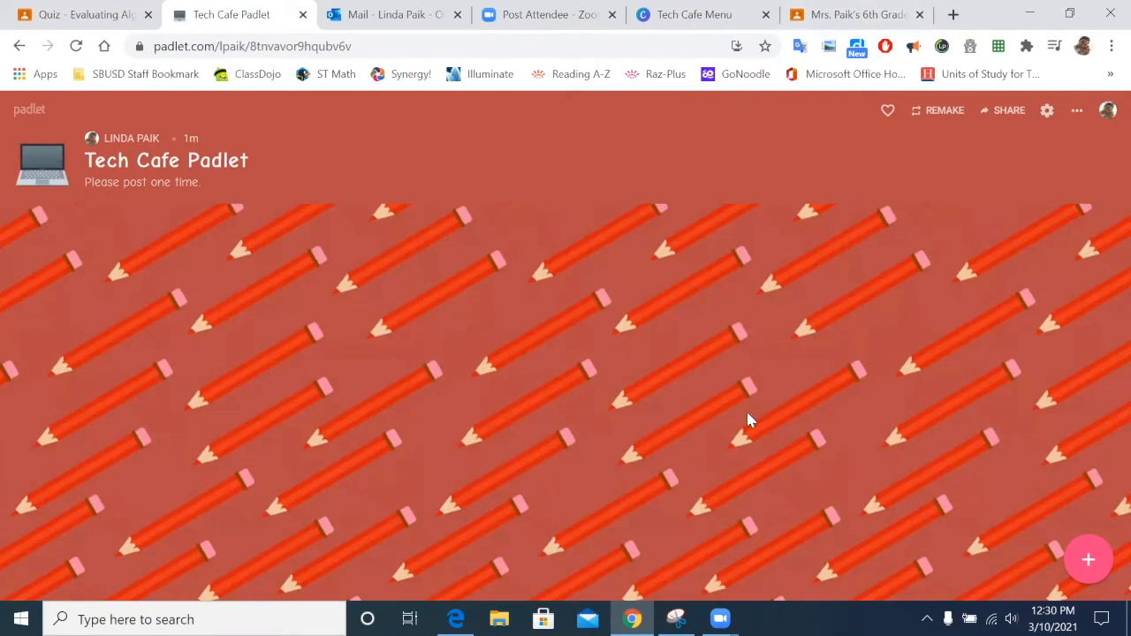
left_click(1004, 110)
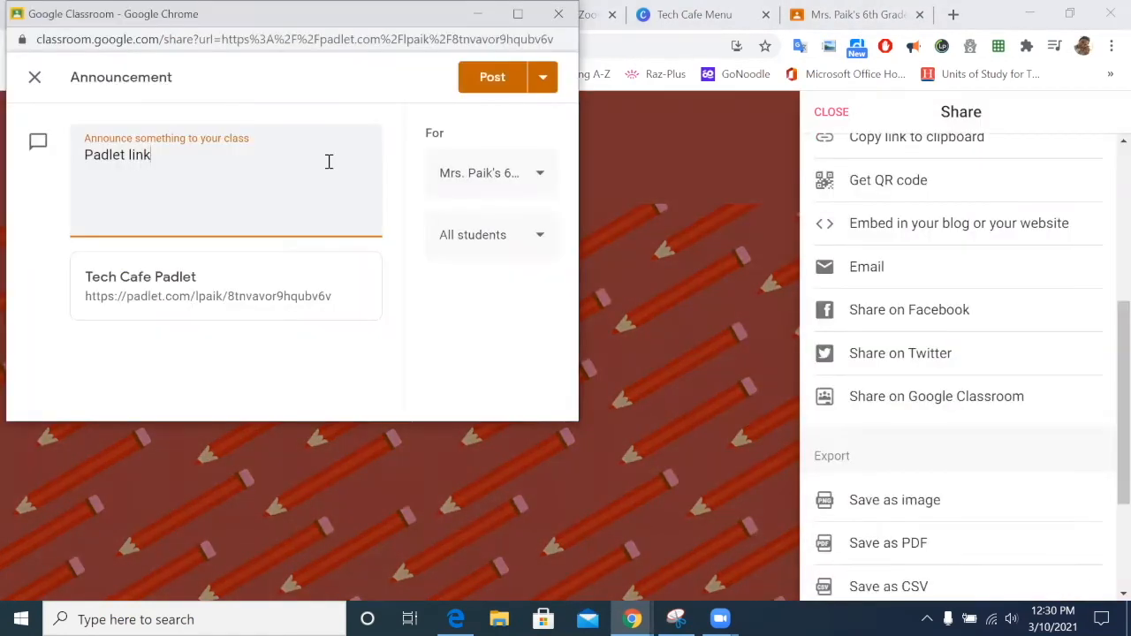
left_click(494, 78)
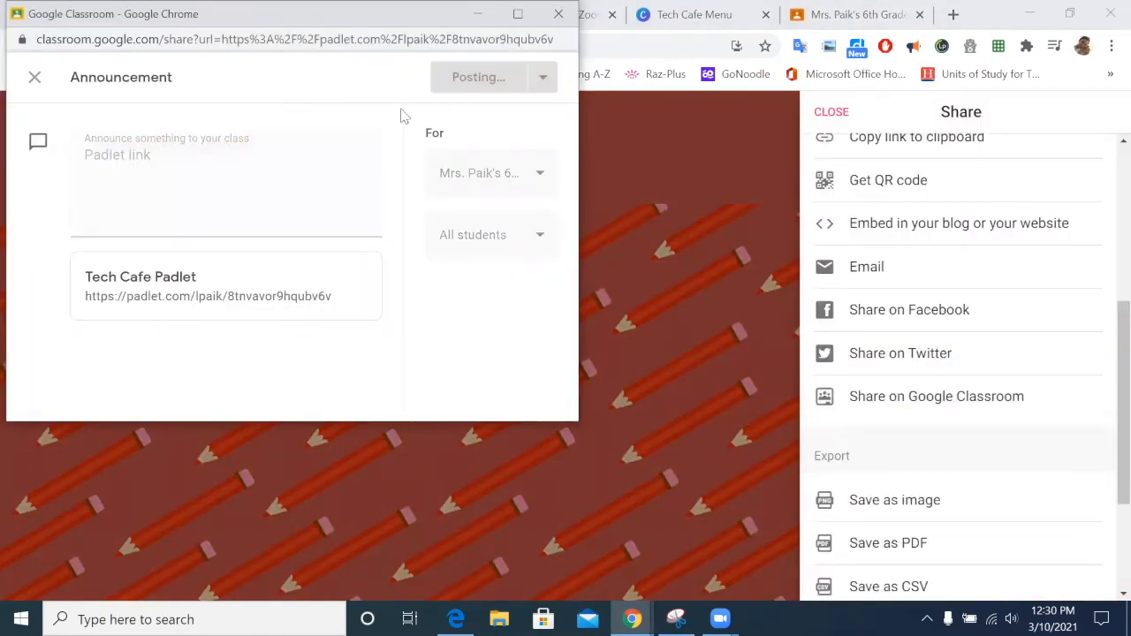
Step: View the 'Padlet link' announcement in Classroom and follow its card to the Tech Cafe Padlet
left_click(289, 224)
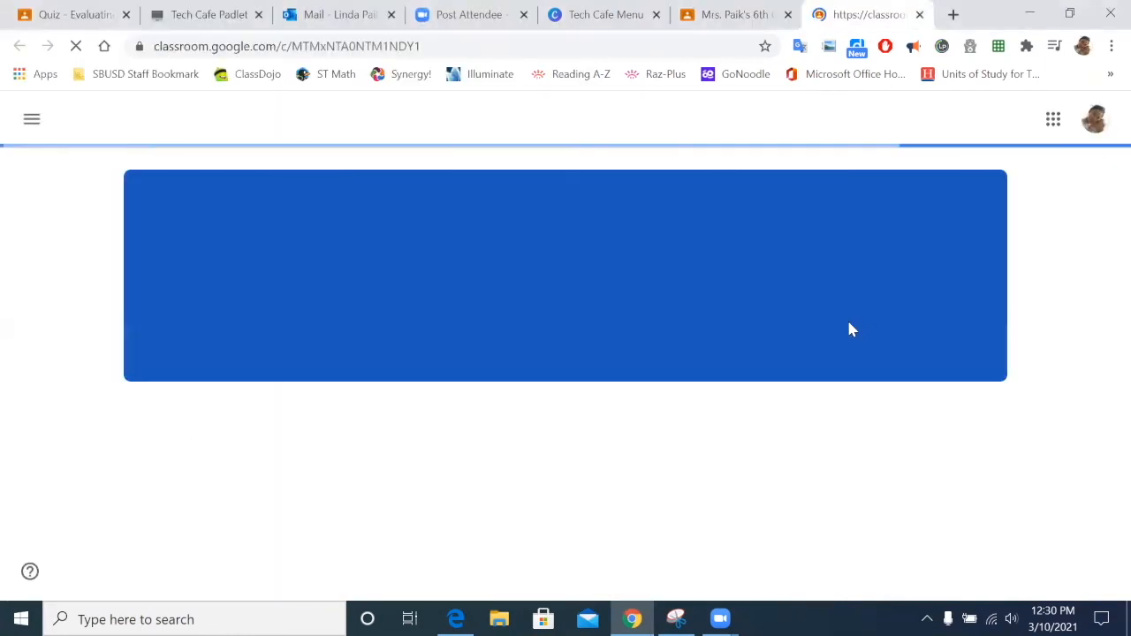
scroll(604, 404, "down", 2)
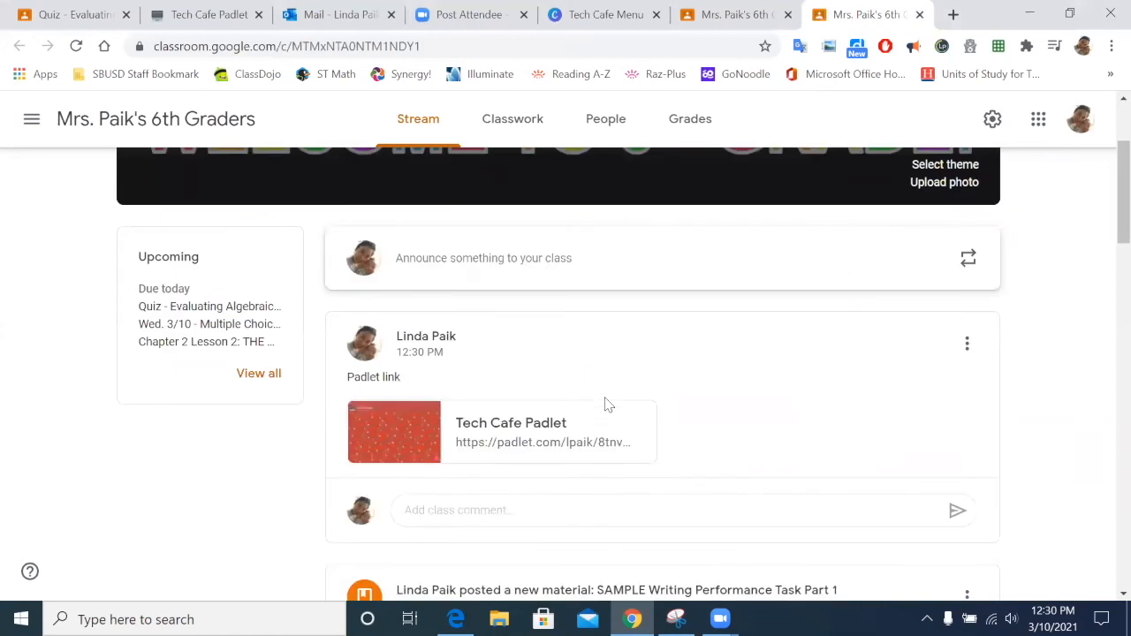
scroll(643, 455, "down", 1)
left_click(528, 332)
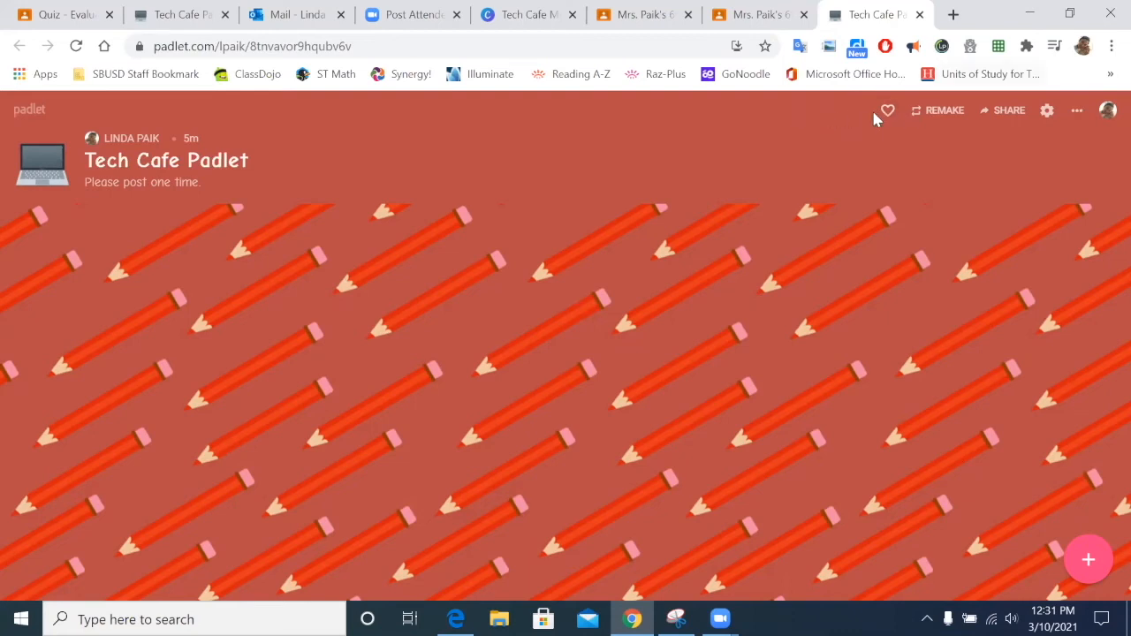
Step: Log out of Padlet and sign up again with the Google account
left_click(1107, 110)
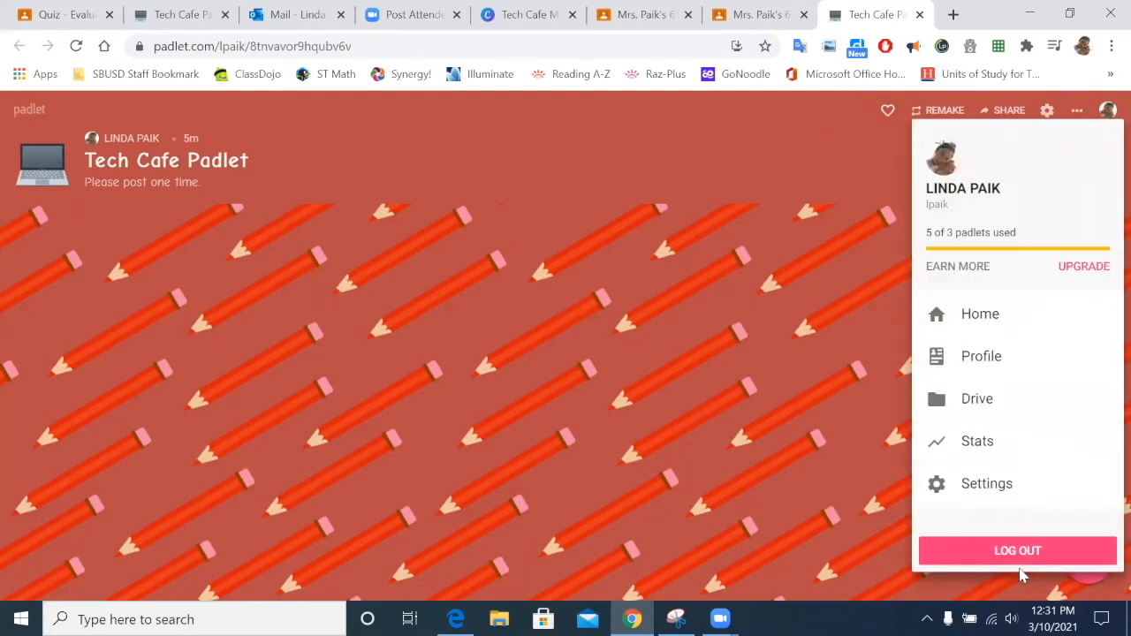
left_click(1021, 555)
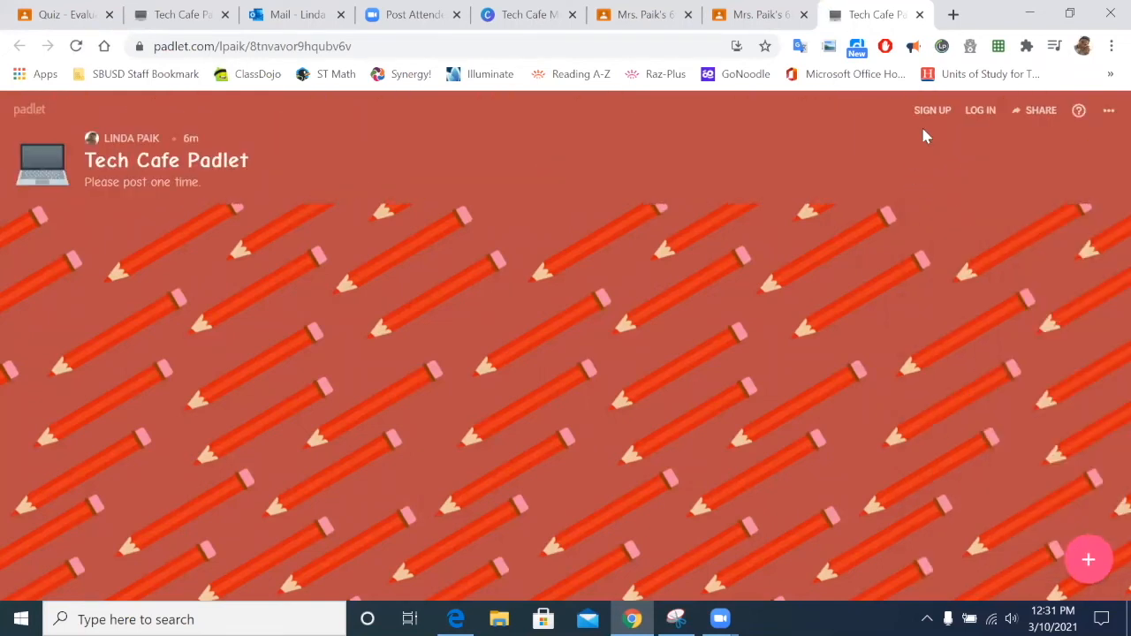
left_click(932, 110)
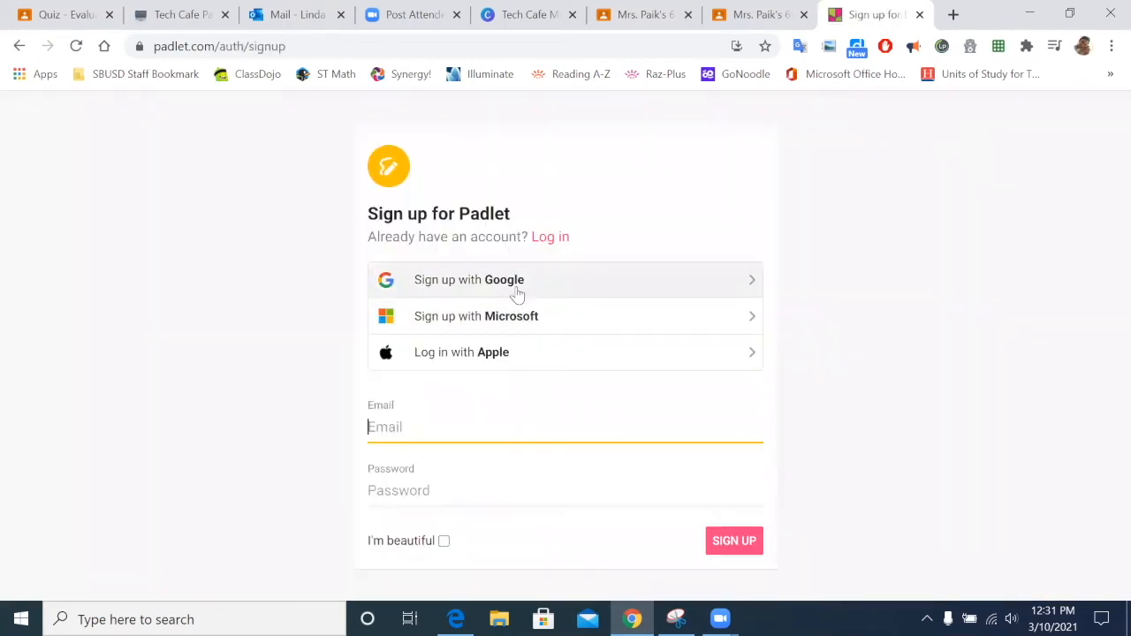
left_click(519, 294)
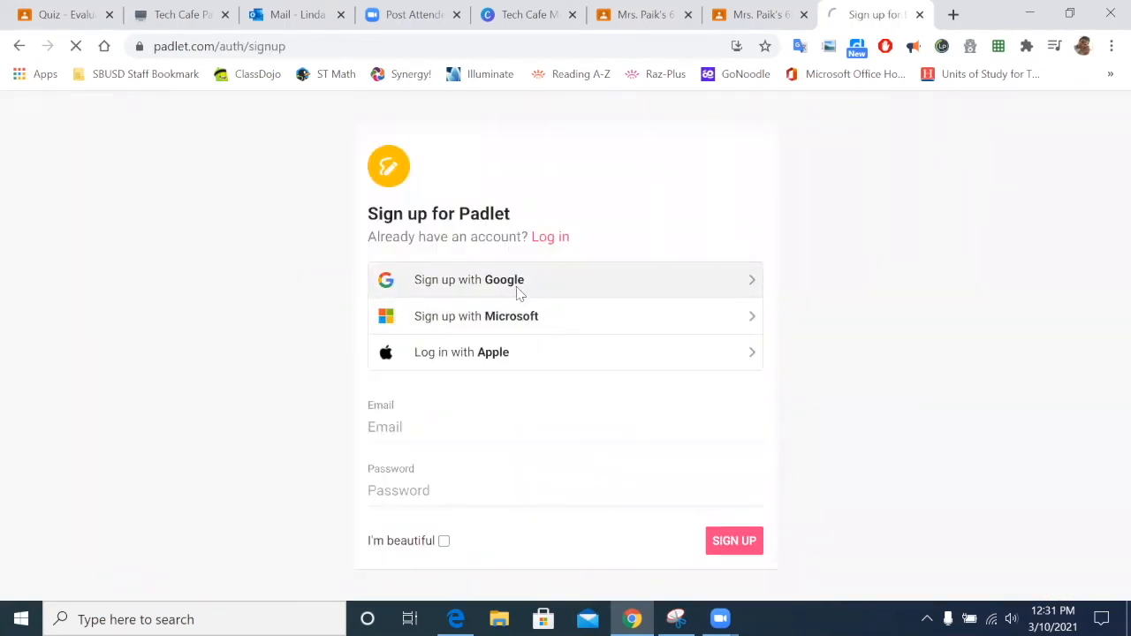
left_click(535, 340)
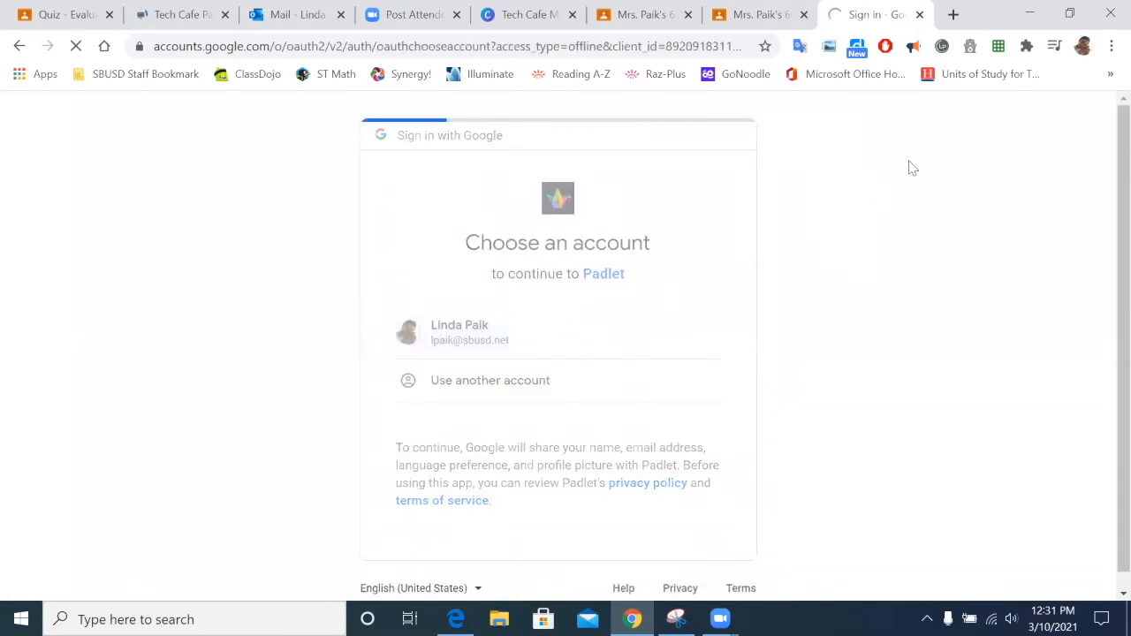
Step: Log in with Google and open the Tech Cafe Padlet from the dashboard
left_click(594, 274)
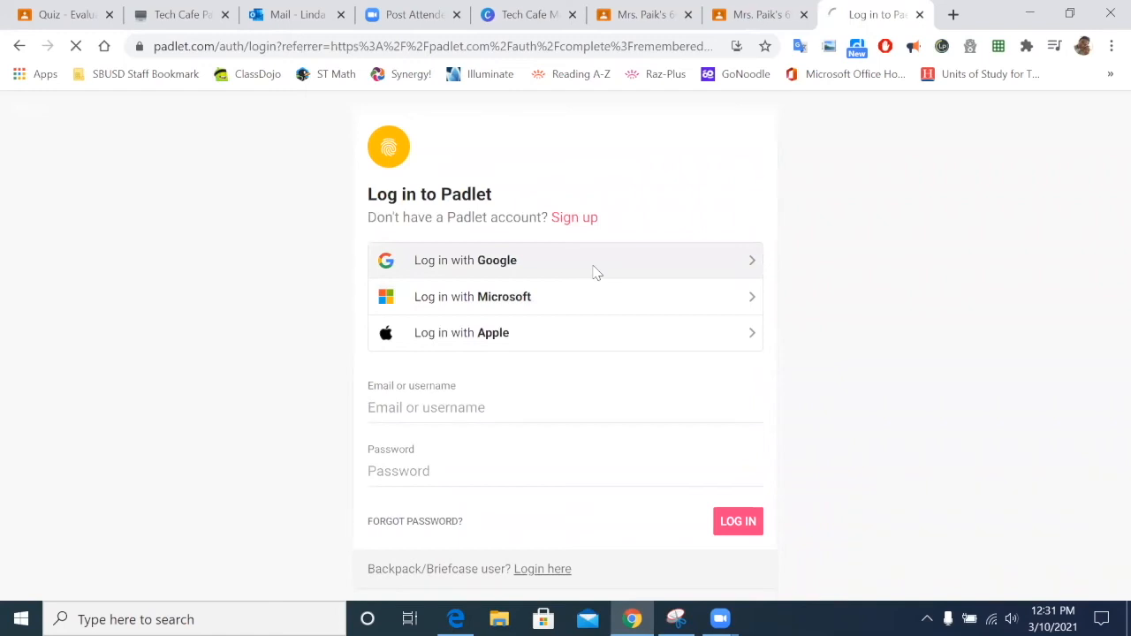
left_click(566, 356)
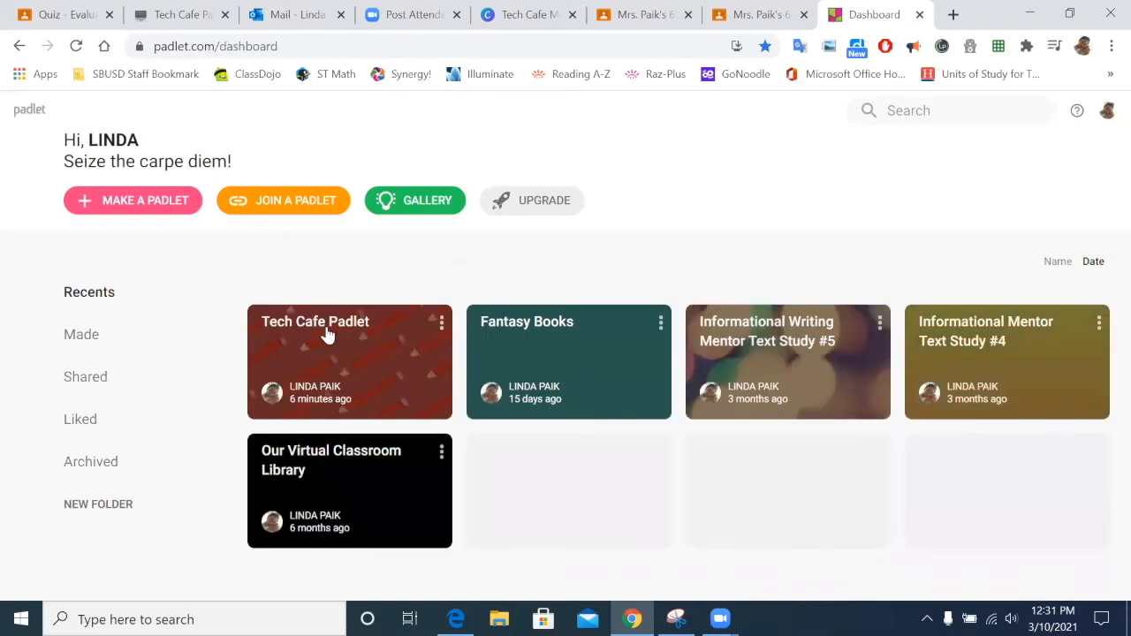
left_click(327, 331)
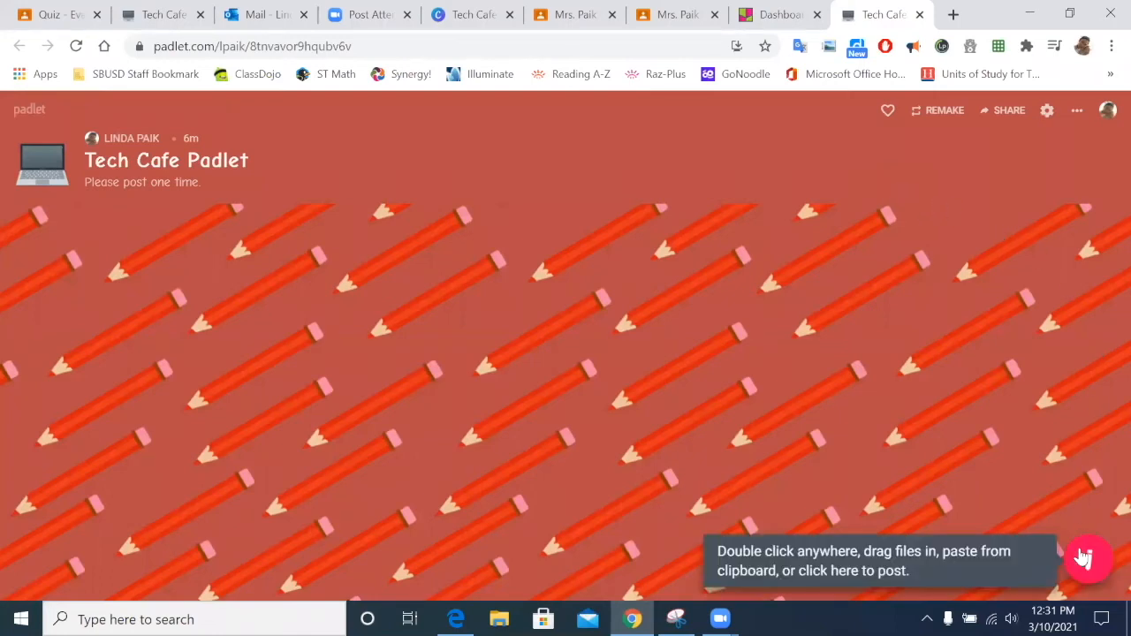
Step: Add a 'Hi' post to the Tech Cafe Padlet wall, then log out of Padlet
left_click(1086, 555)
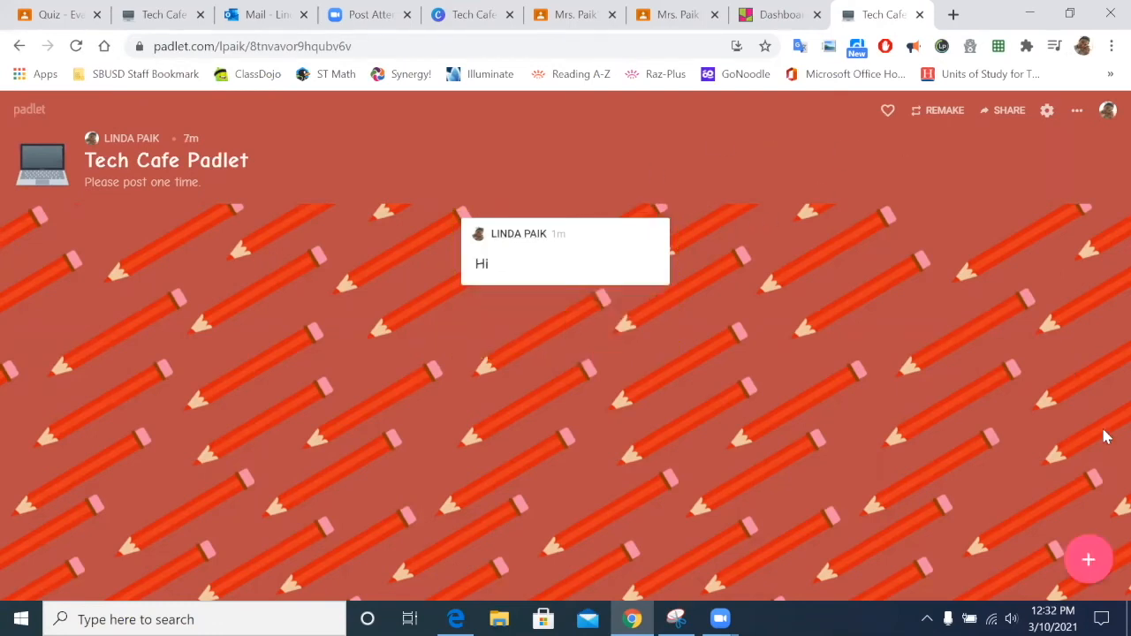
mouse_move(526, 241)
left_click(1106, 112)
left_click(1016, 550)
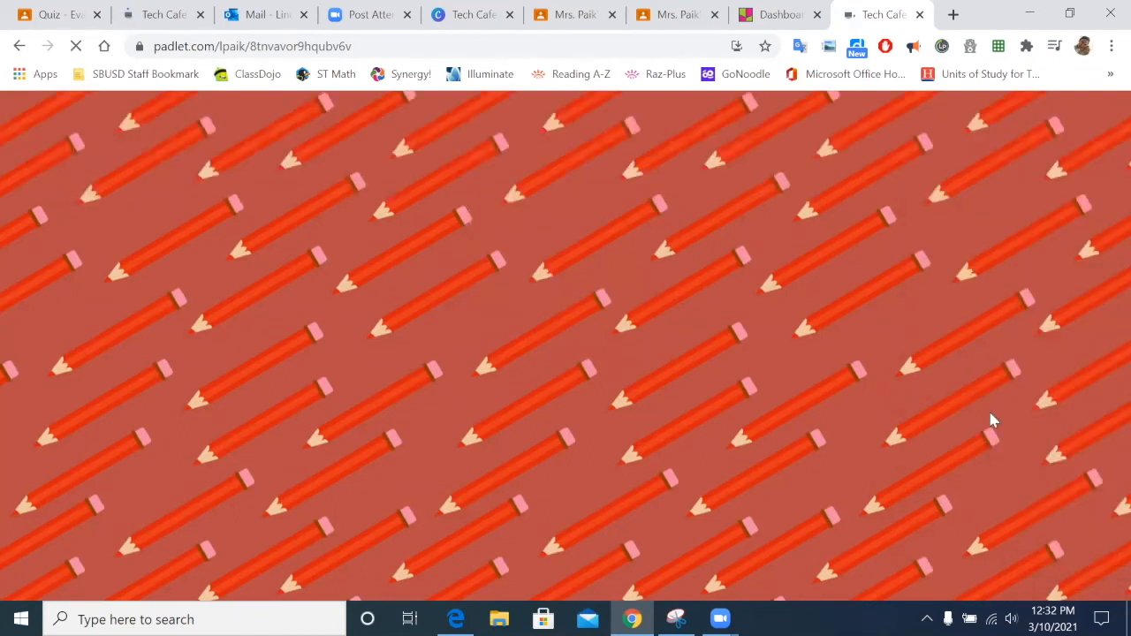
Step: Delete the stray empty post that appeared on the wall
left_click(1090, 561)
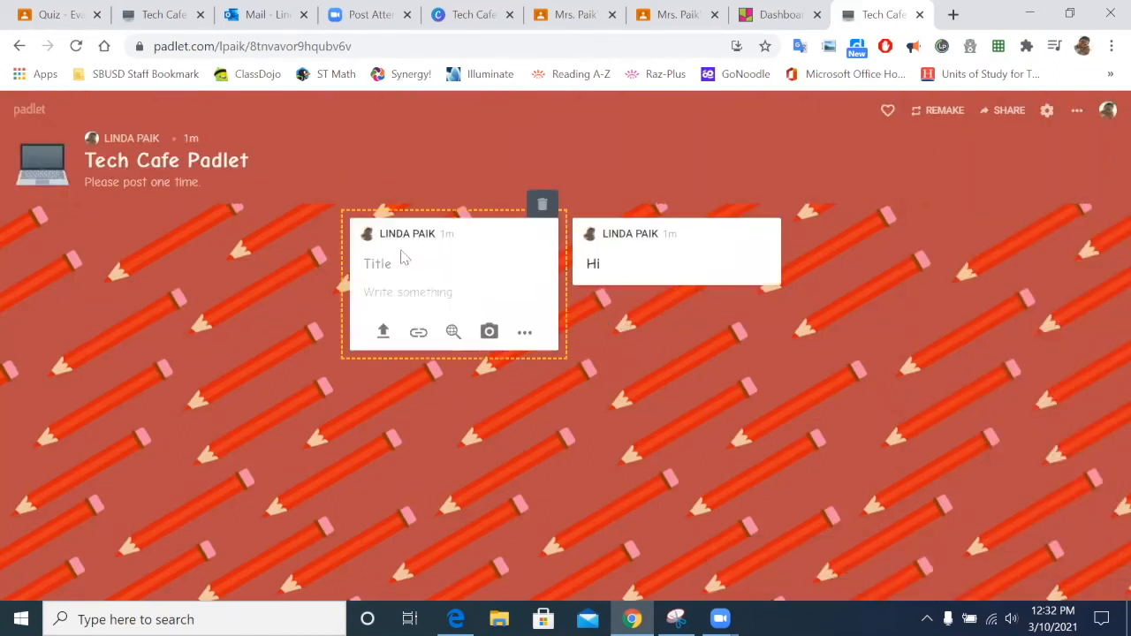
mouse_move(598, 243)
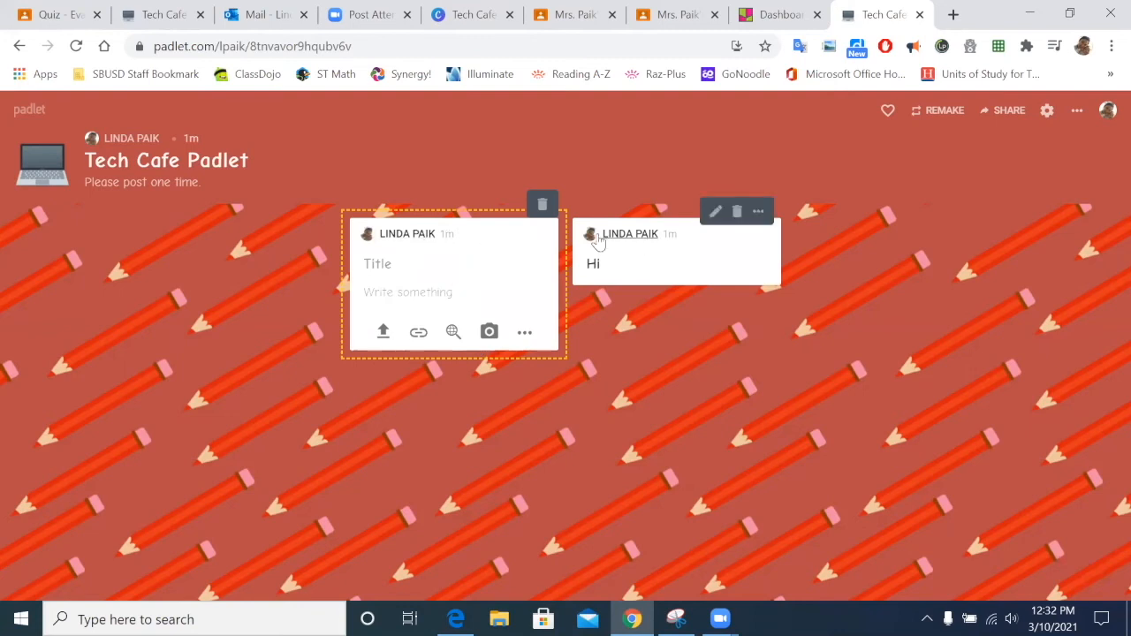
left_click(543, 204)
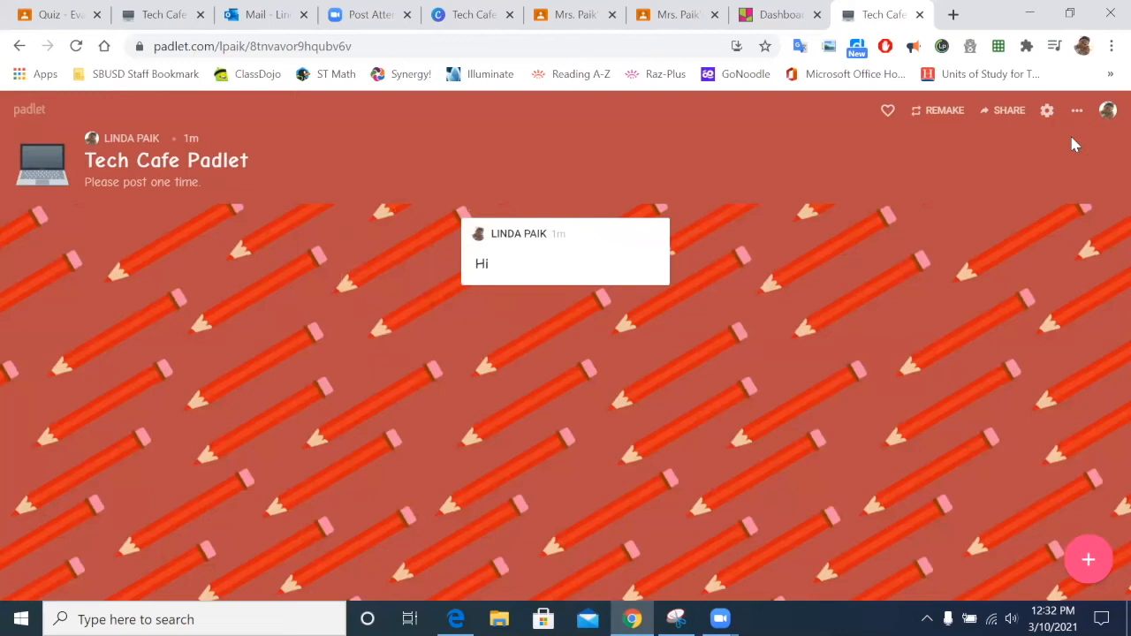
Step: Publish a new post reading 'Hello' beside the 'Hi' post
left_click(1097, 553)
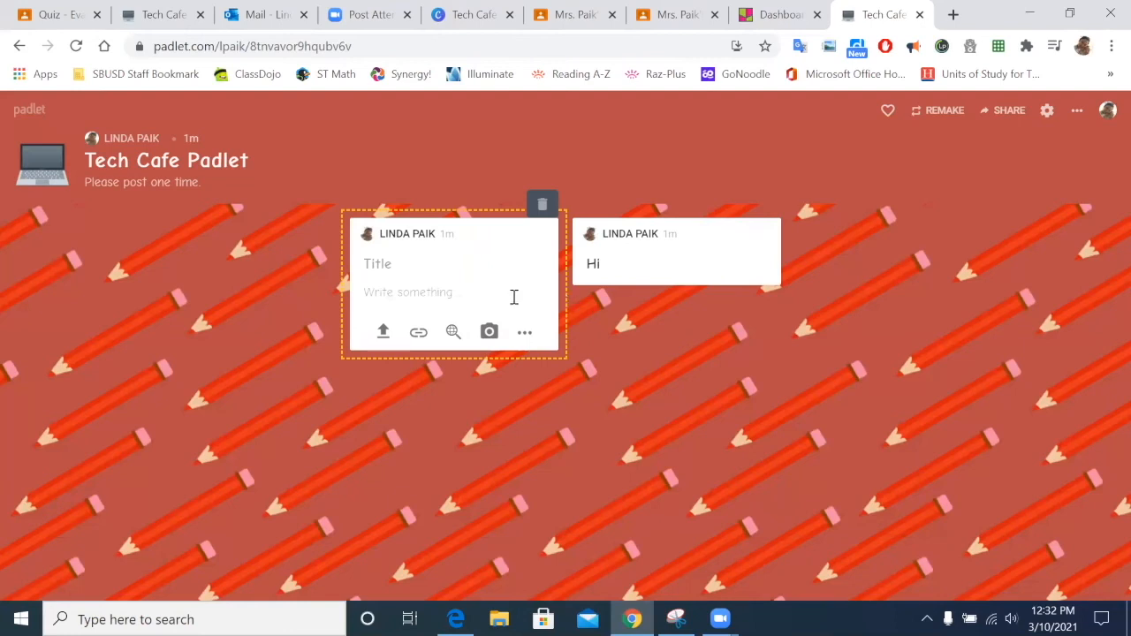
left_click(381, 290)
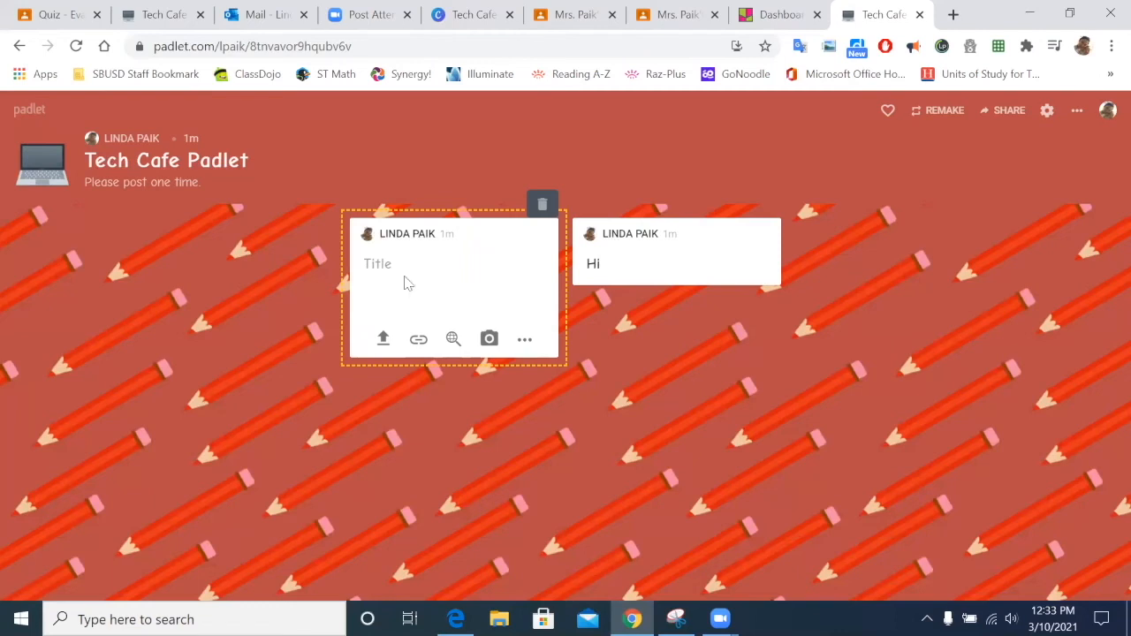
type("Hello")
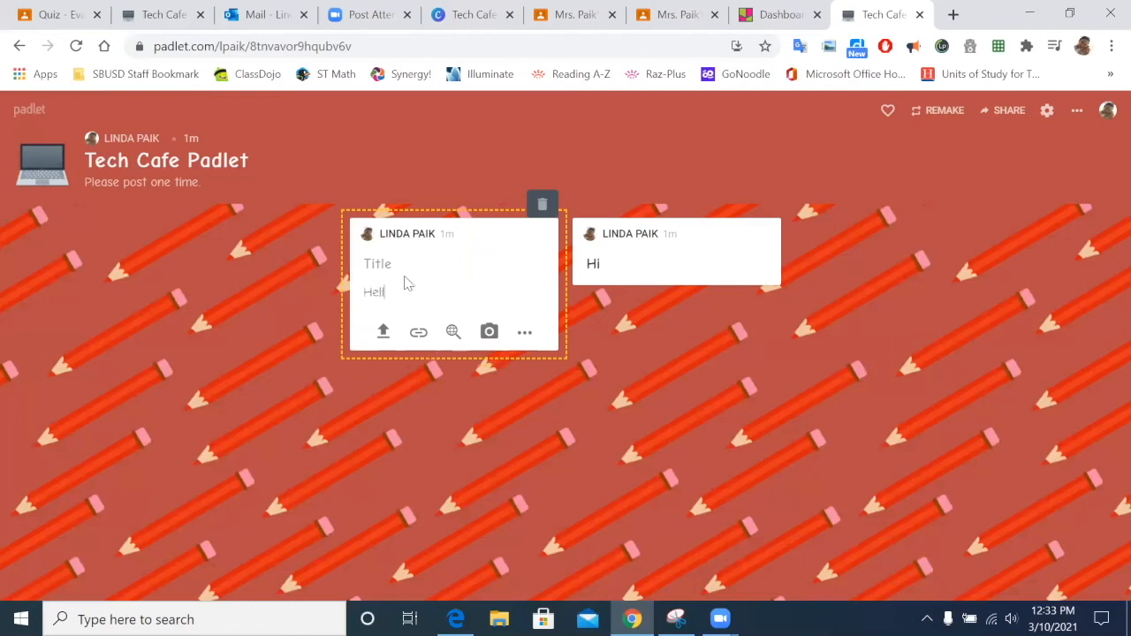
left_click(875, 343)
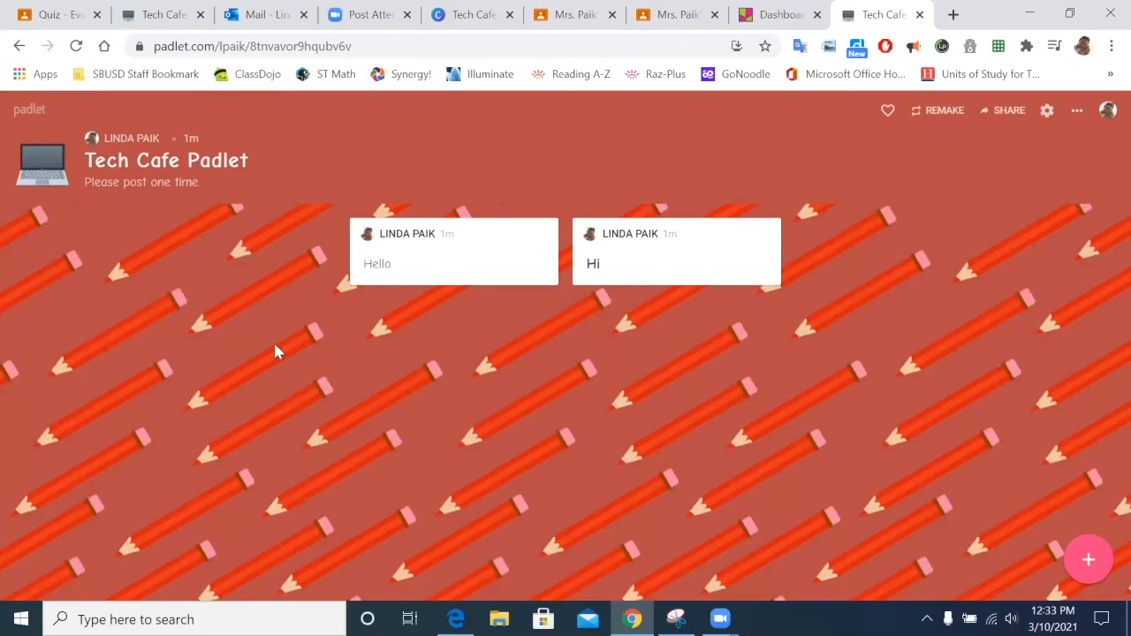
mouse_move(690, 260)
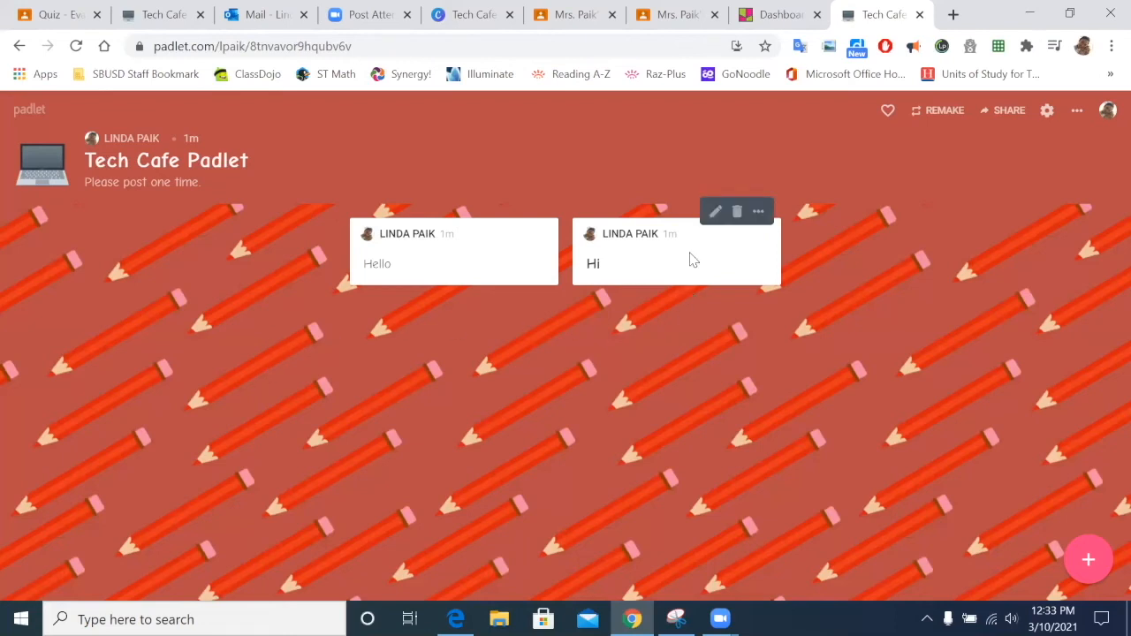
Step: Start a third Tech Cafe post with no link attached, ready it for writing, then go to the dashboard
left_click(1094, 563)
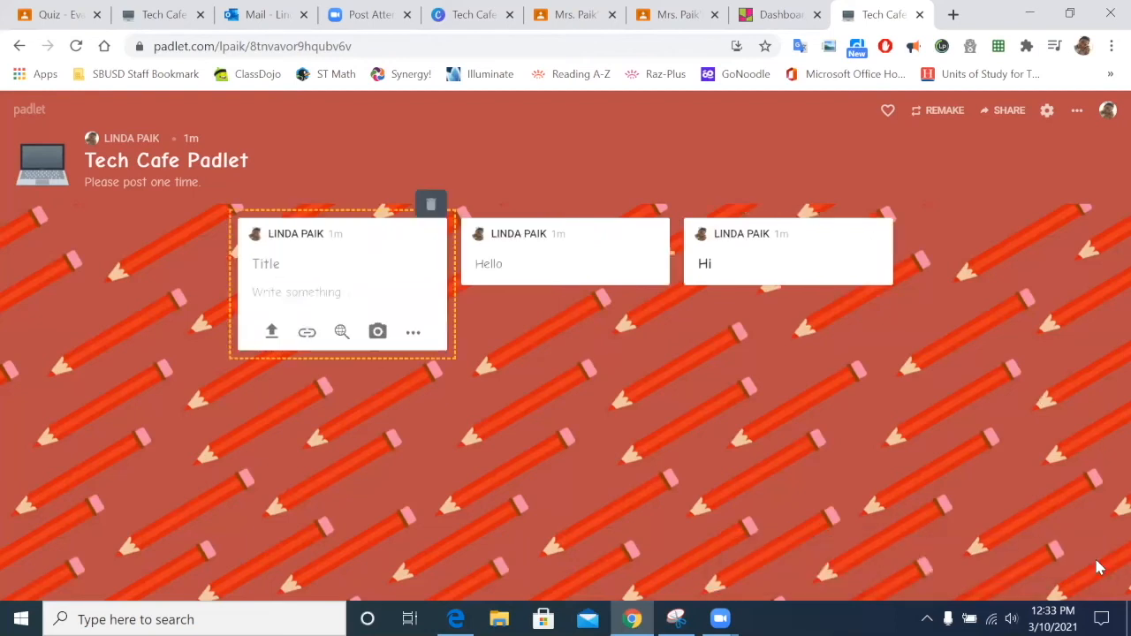
left_click(302, 337)
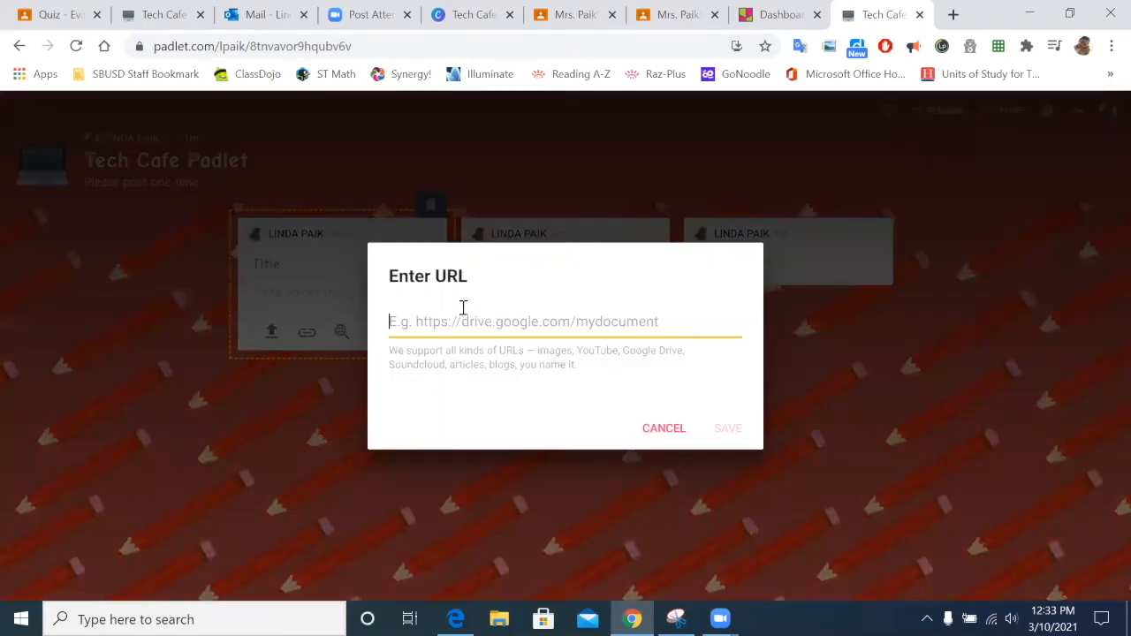
left_click(332, 279)
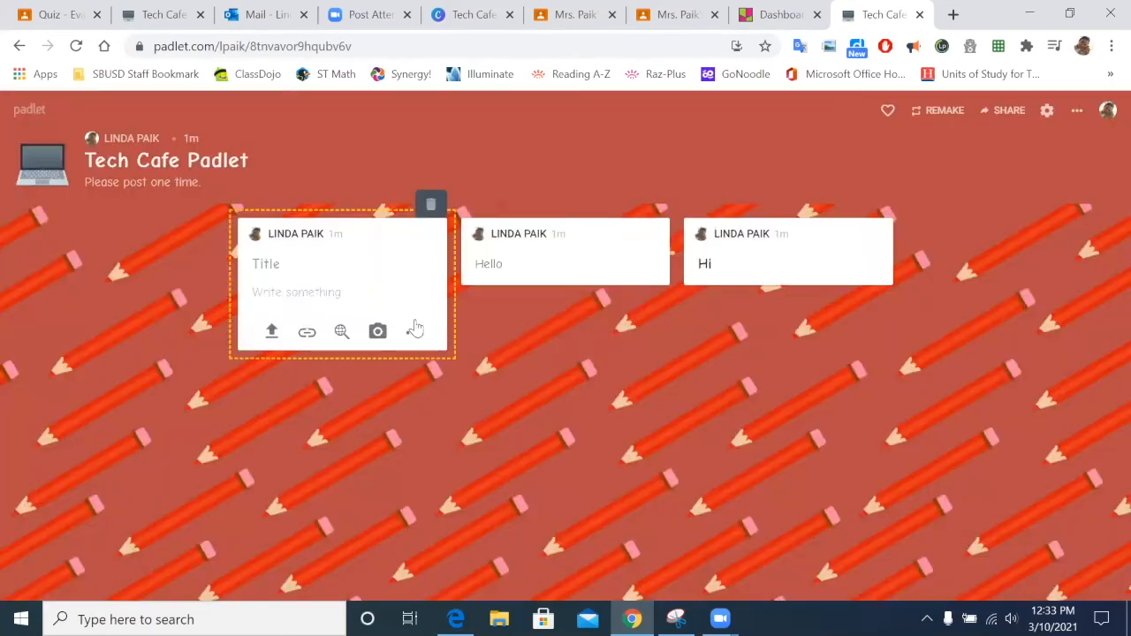
left_click(308, 333)
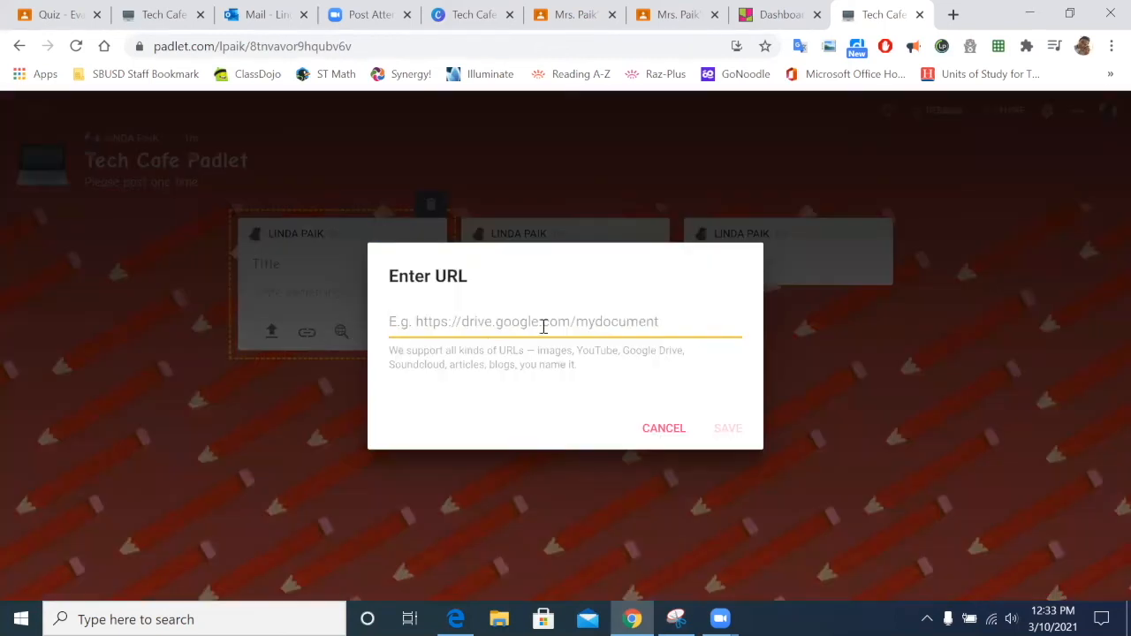
left_click(654, 433)
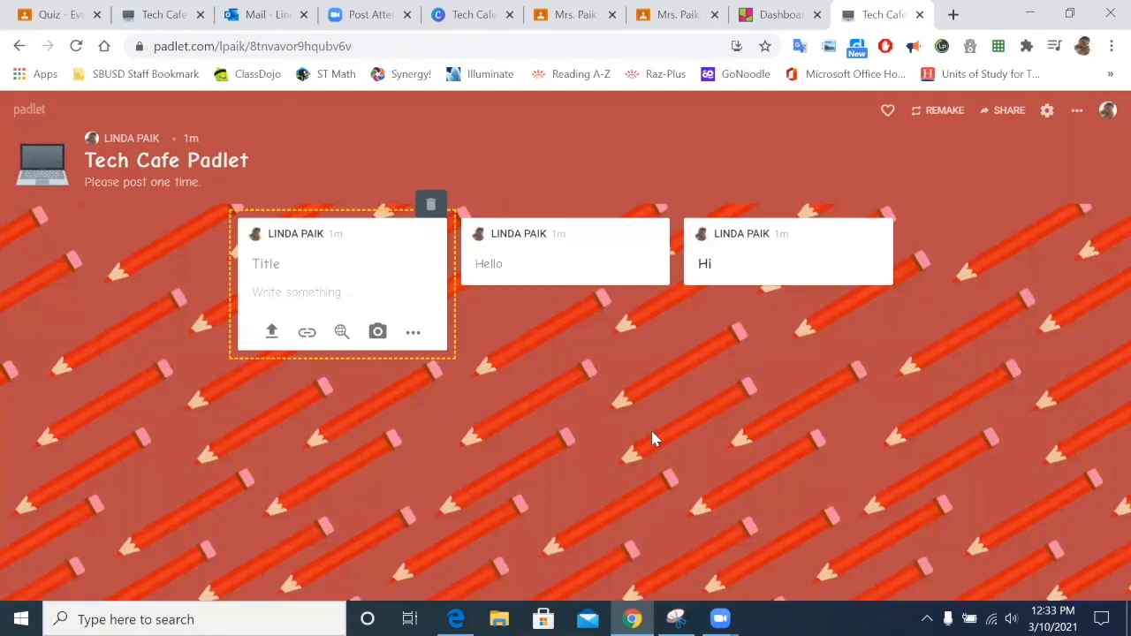
left_click(323, 288)
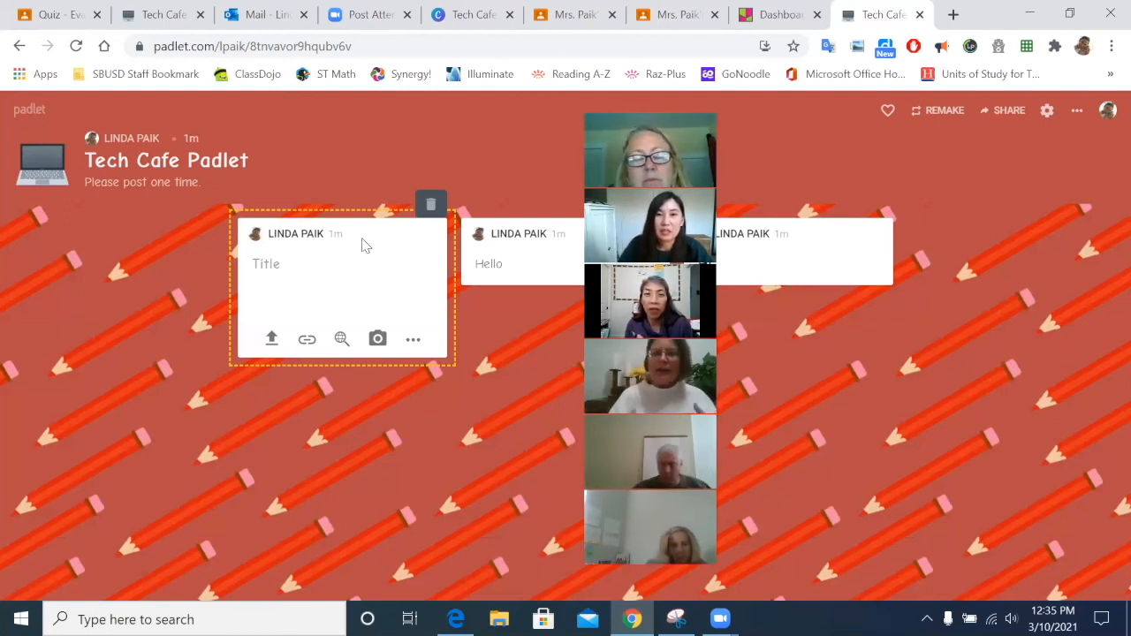
left_click(777, 14)
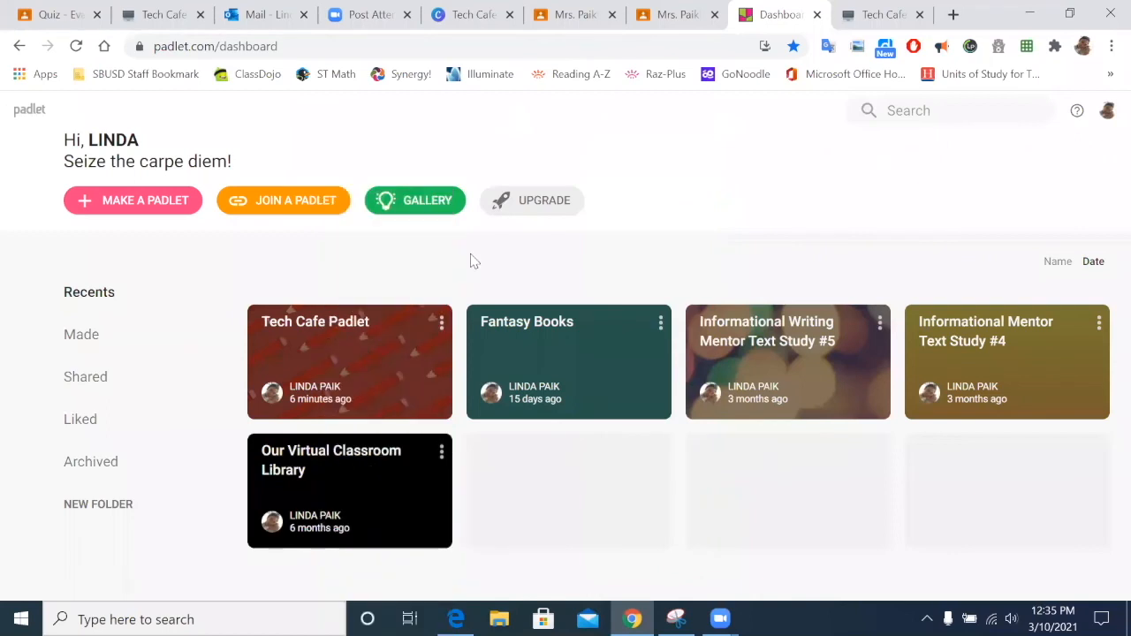
Step: Scroll through the Informational Writing Mentor Text Study #5 example wall, then minimise Chrome
left_click(775, 337)
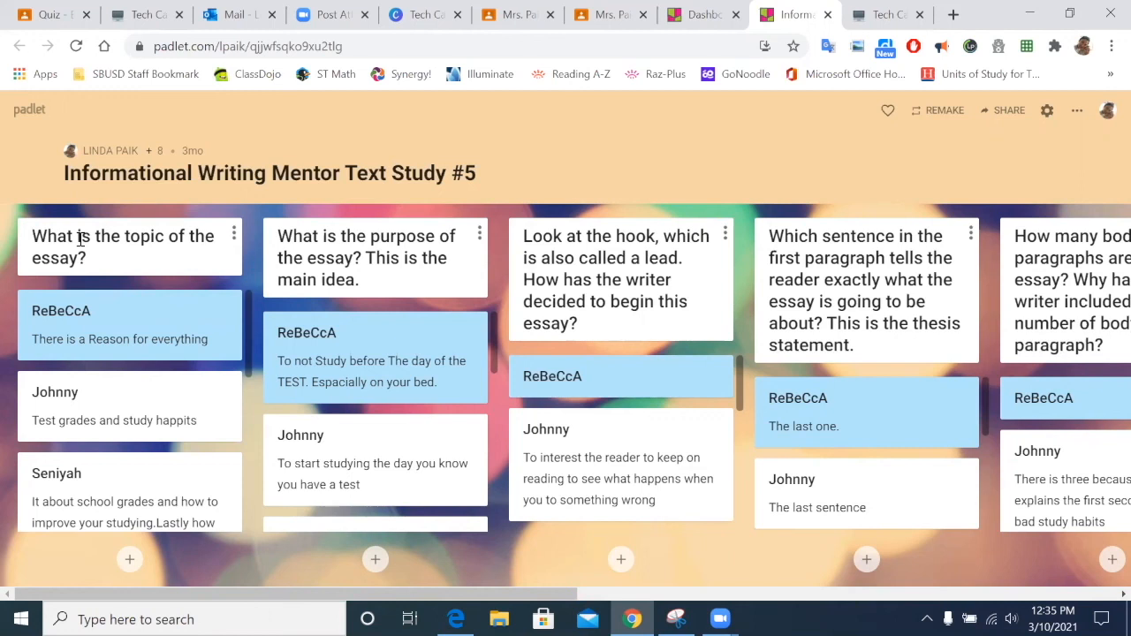
scroll(131, 296, "down", 5)
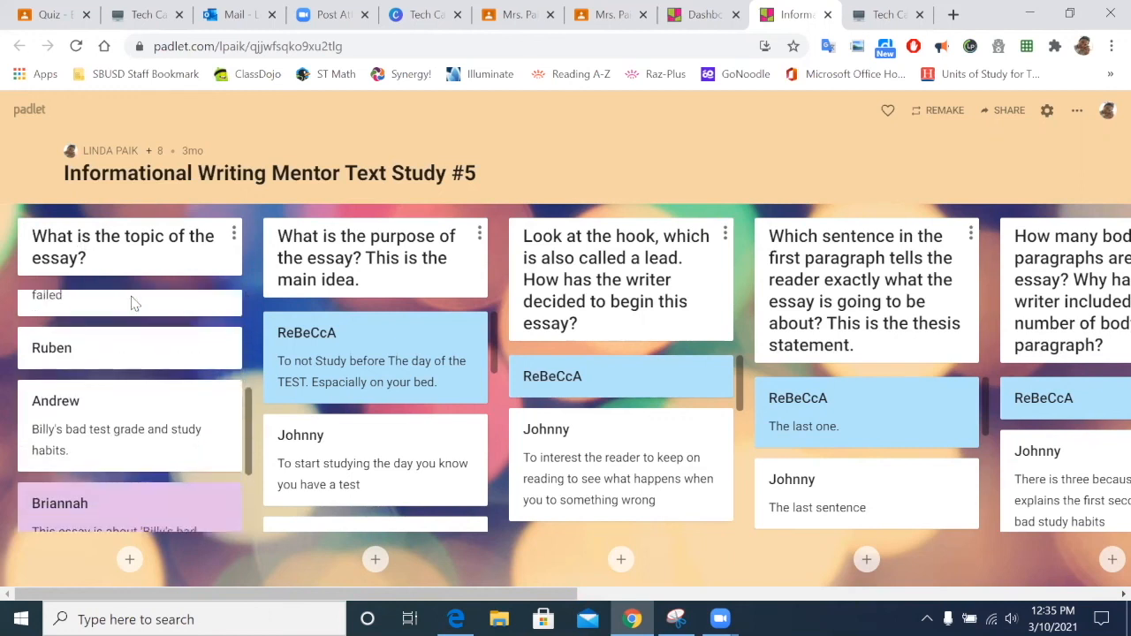
scroll(150, 371, "down", 3)
scroll(84, 433, "up", 8)
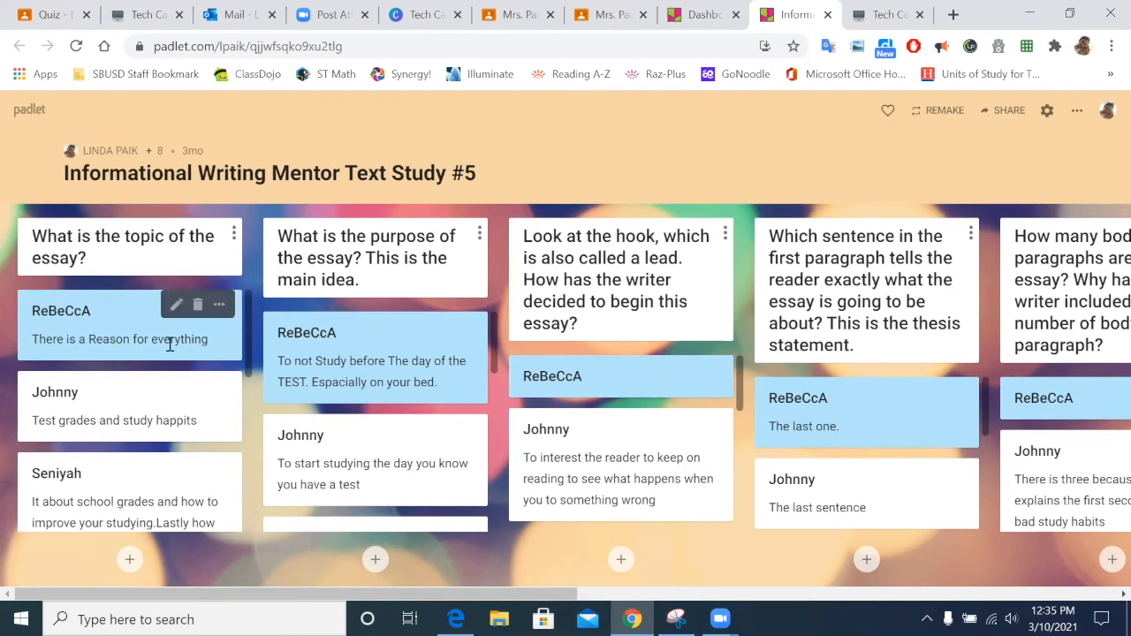
scroll(72, 327, "down", 6)
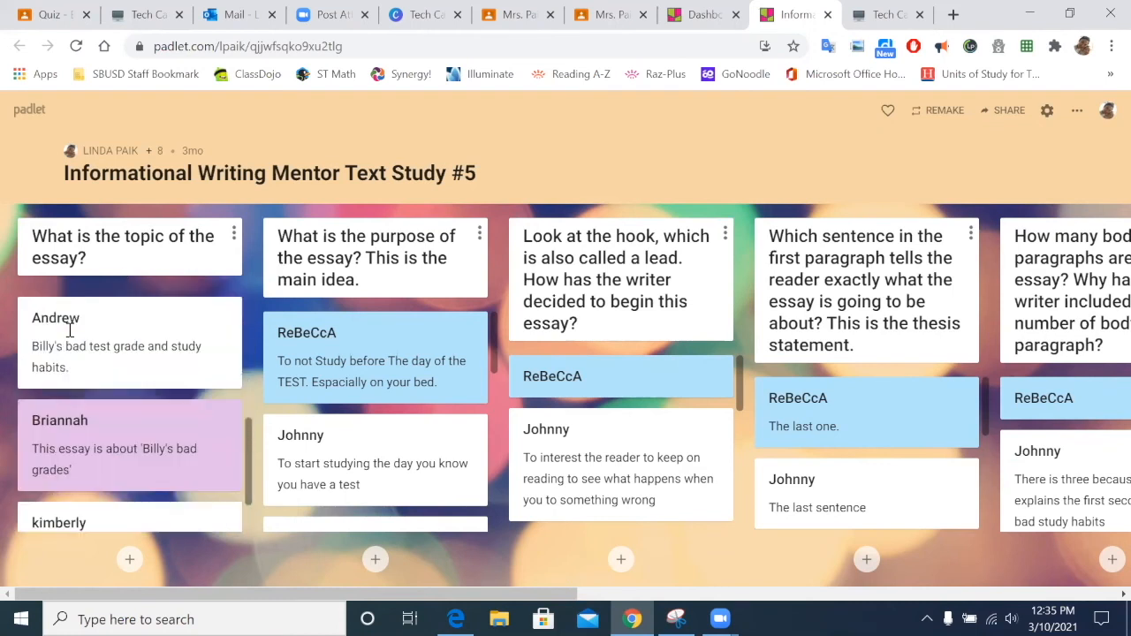
scroll(73, 338, "up", 6)
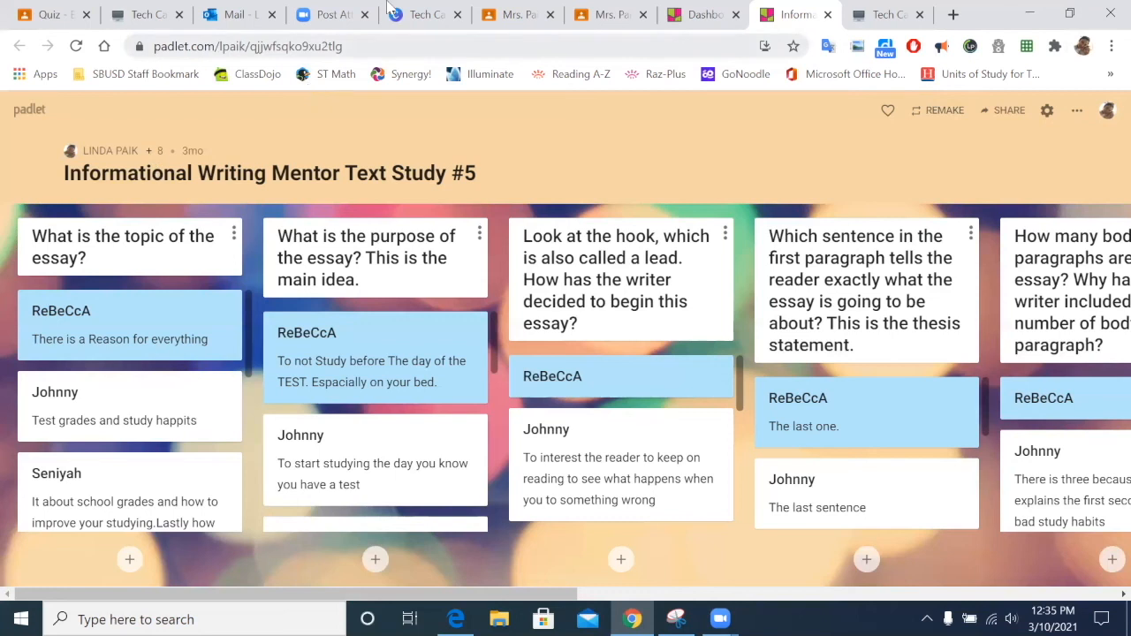
left_click(1027, 10)
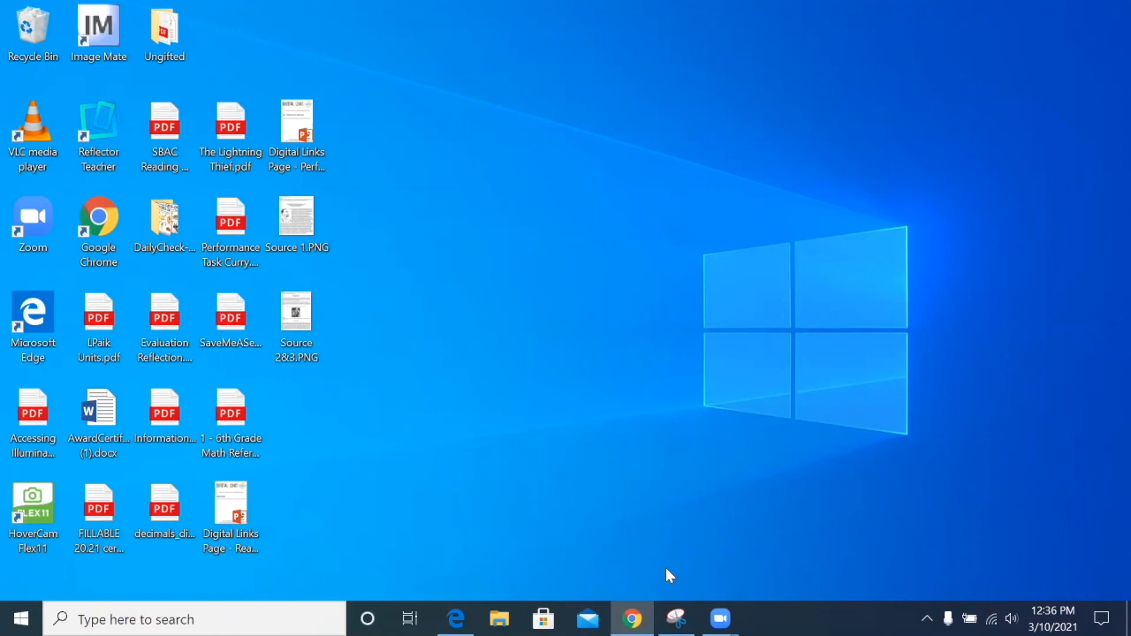
Step: Restore Chrome and open the Fantasy Books wall from the Padlet dashboard
mouse_move(632, 618)
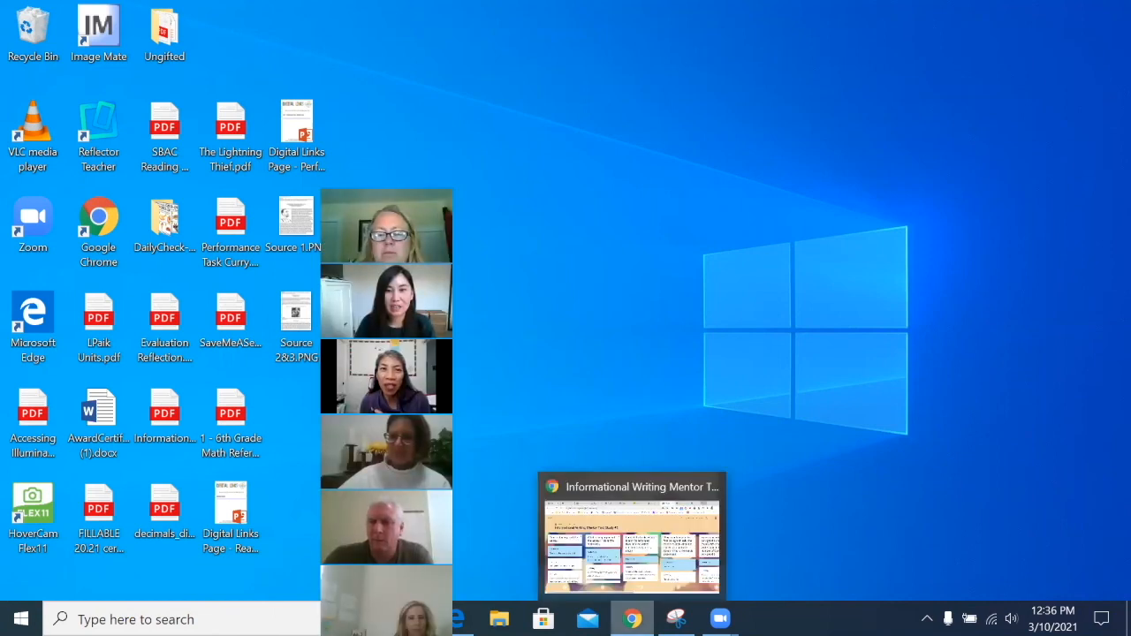
left_click(632, 539)
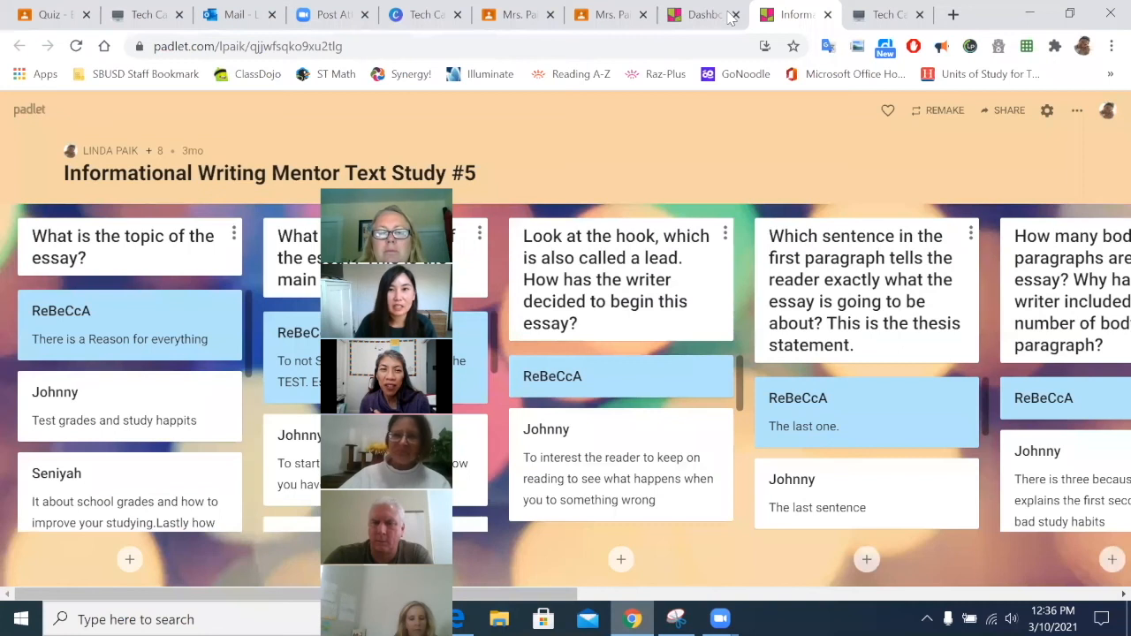
left_click(725, 15)
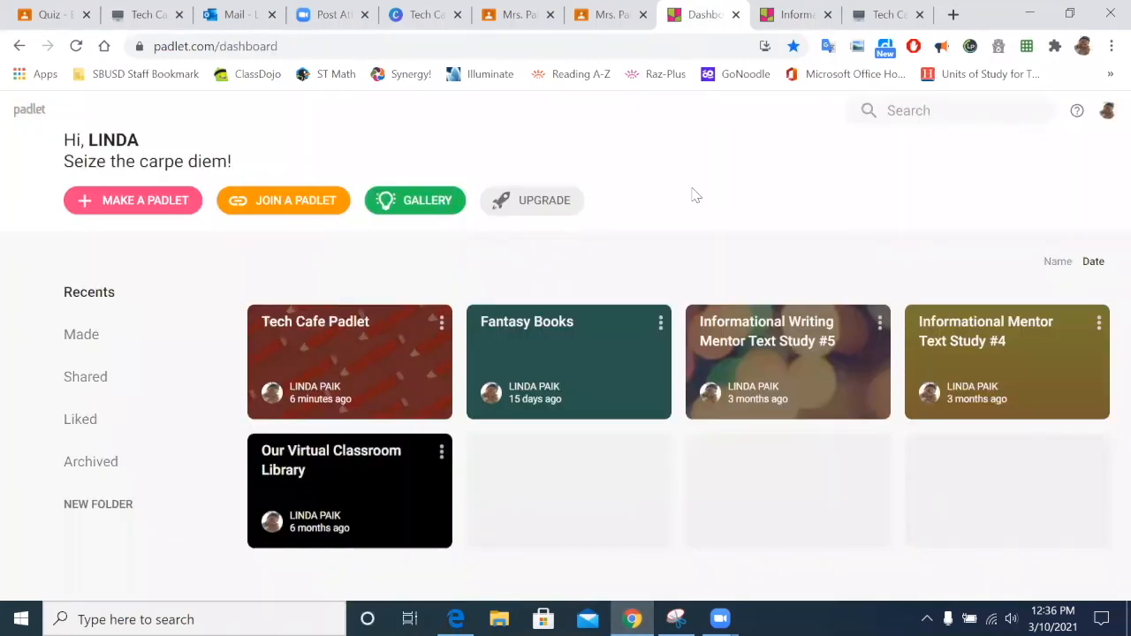
left_click(562, 332)
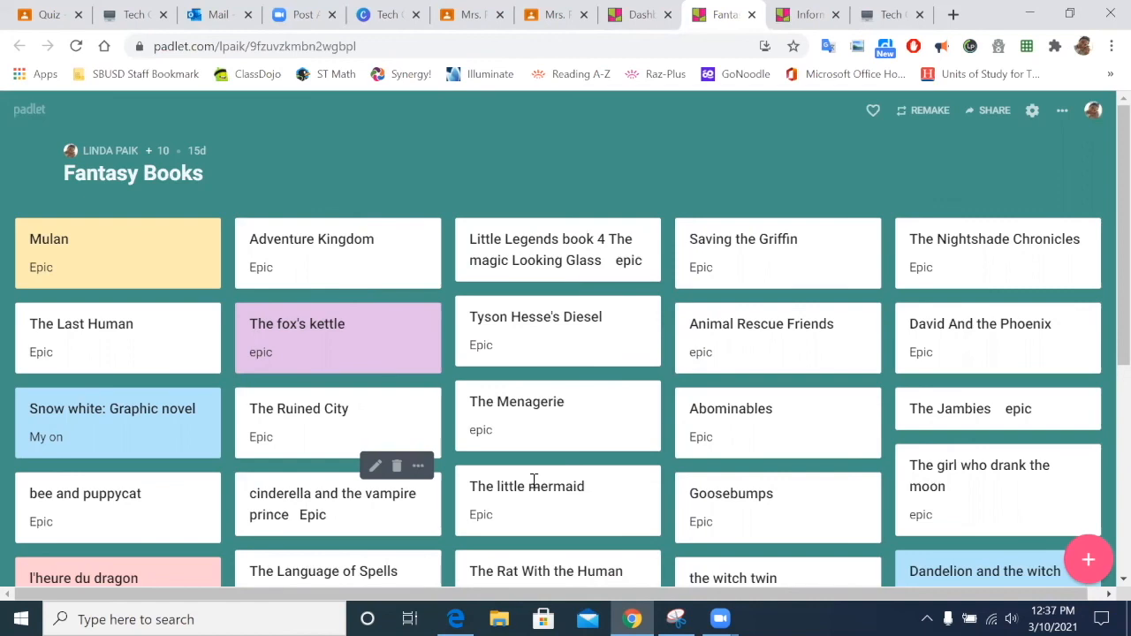
Step: Minimise and restore Chrome, then bring the Fantasy Books tab to the front
left_click(1026, 11)
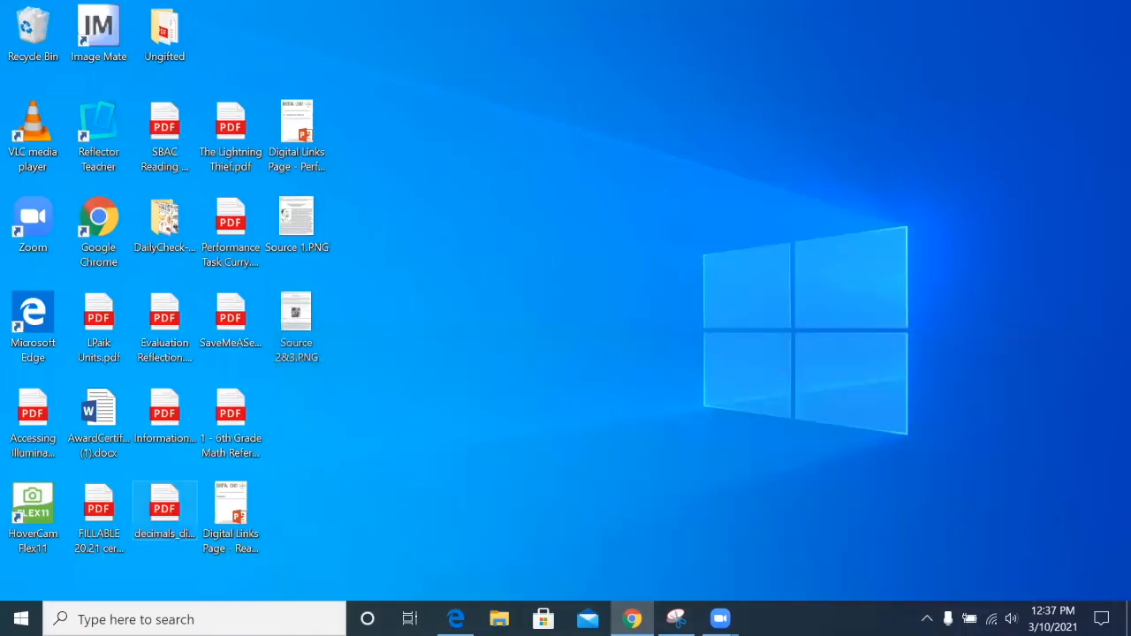
left_click(632, 619)
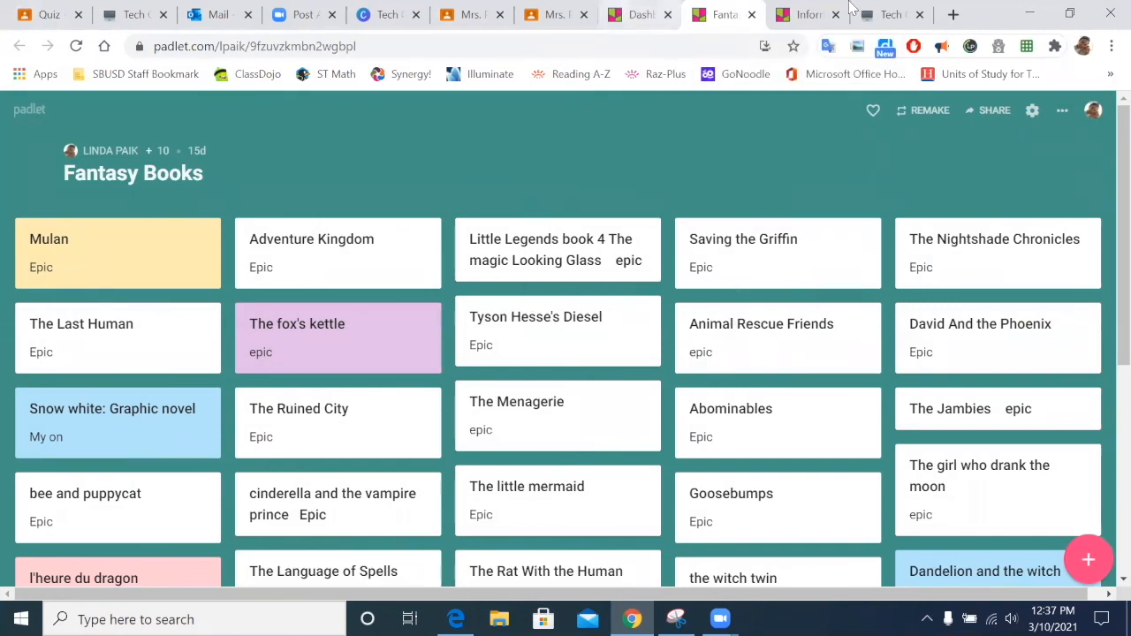
left_click(638, 14)
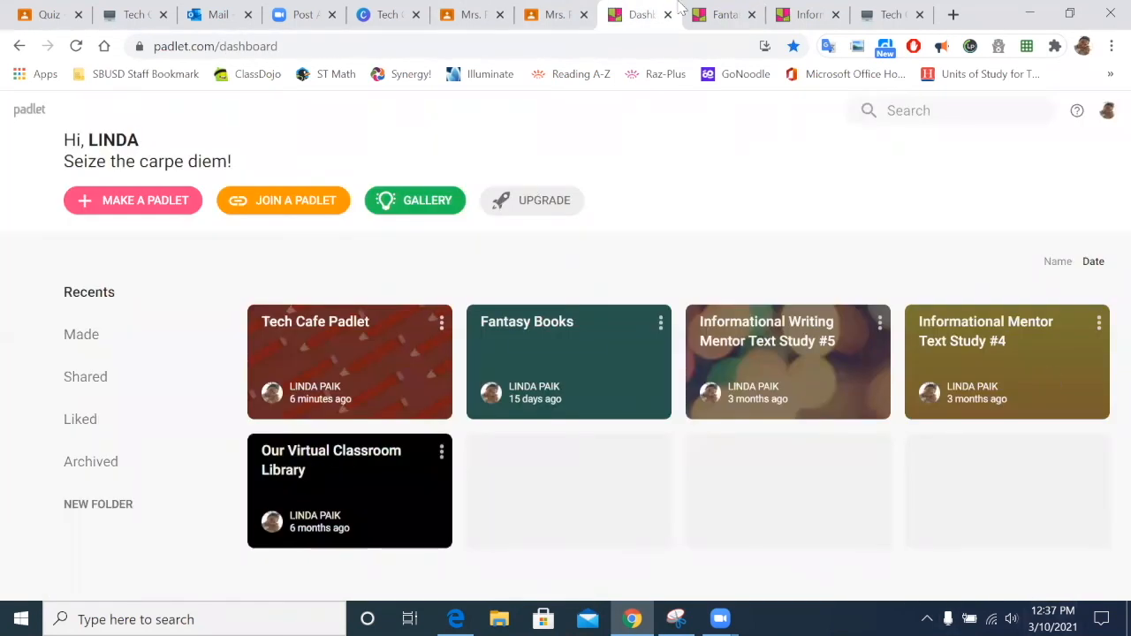
left_click(711, 12)
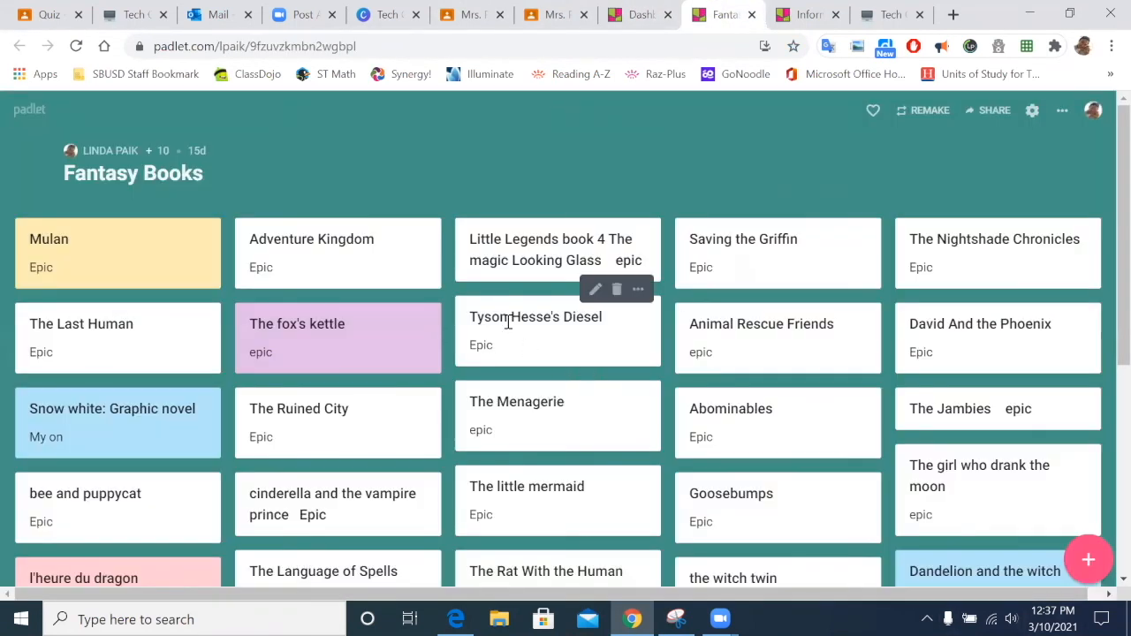